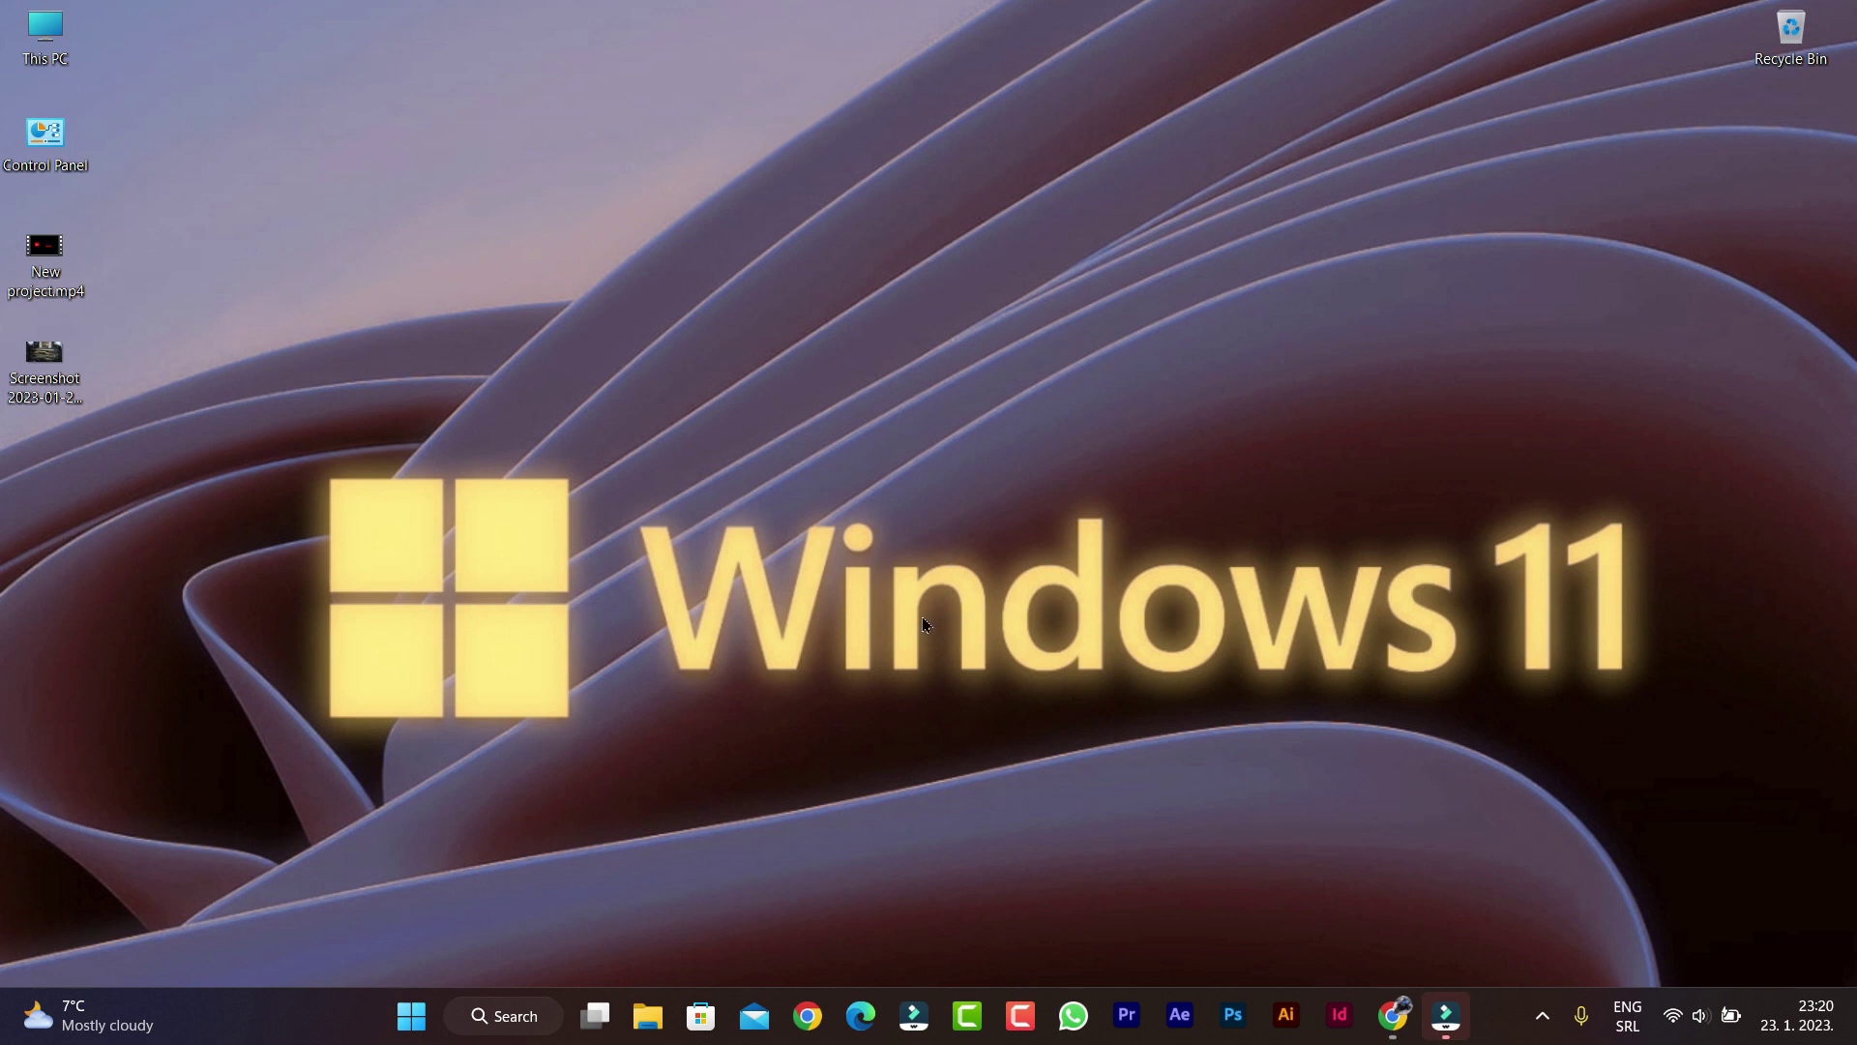
- Switch to Chrome, close the "How to Install the New Notepad" tab and copy the Windows Notepad store page address
click(1392, 1015)
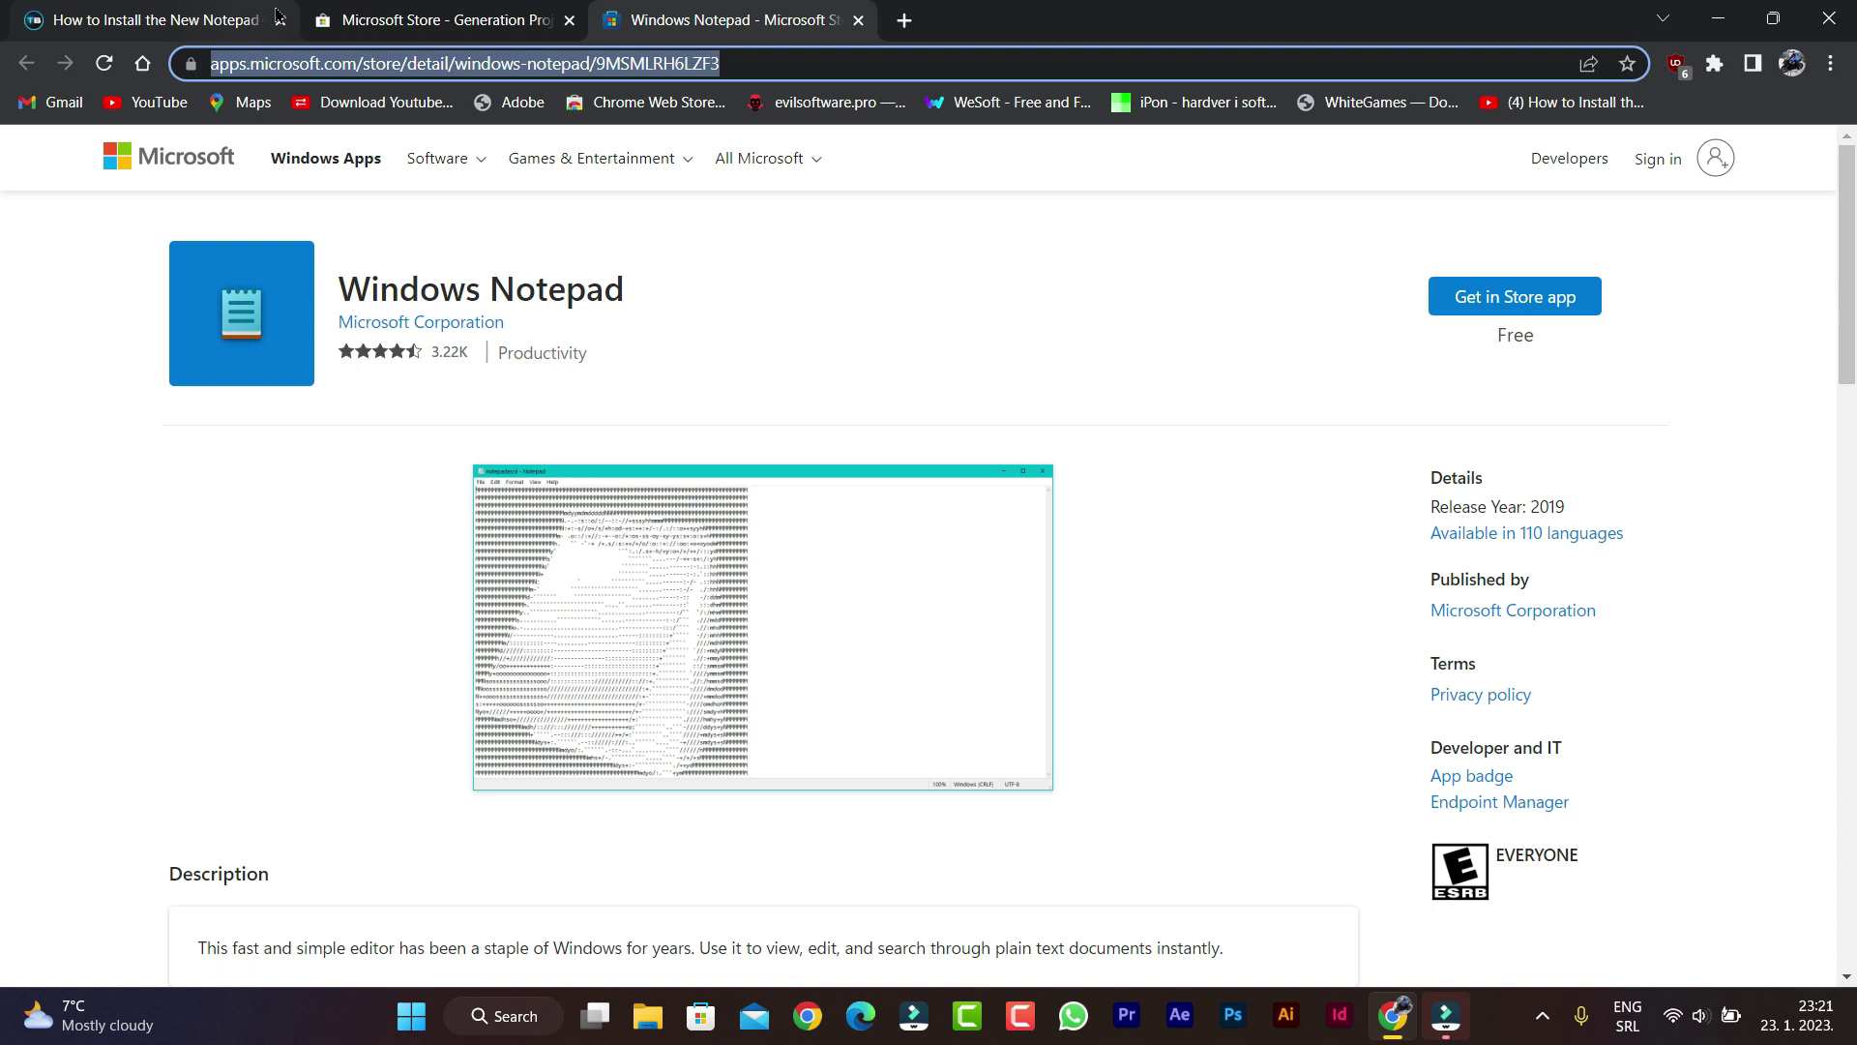
click(279, 20)
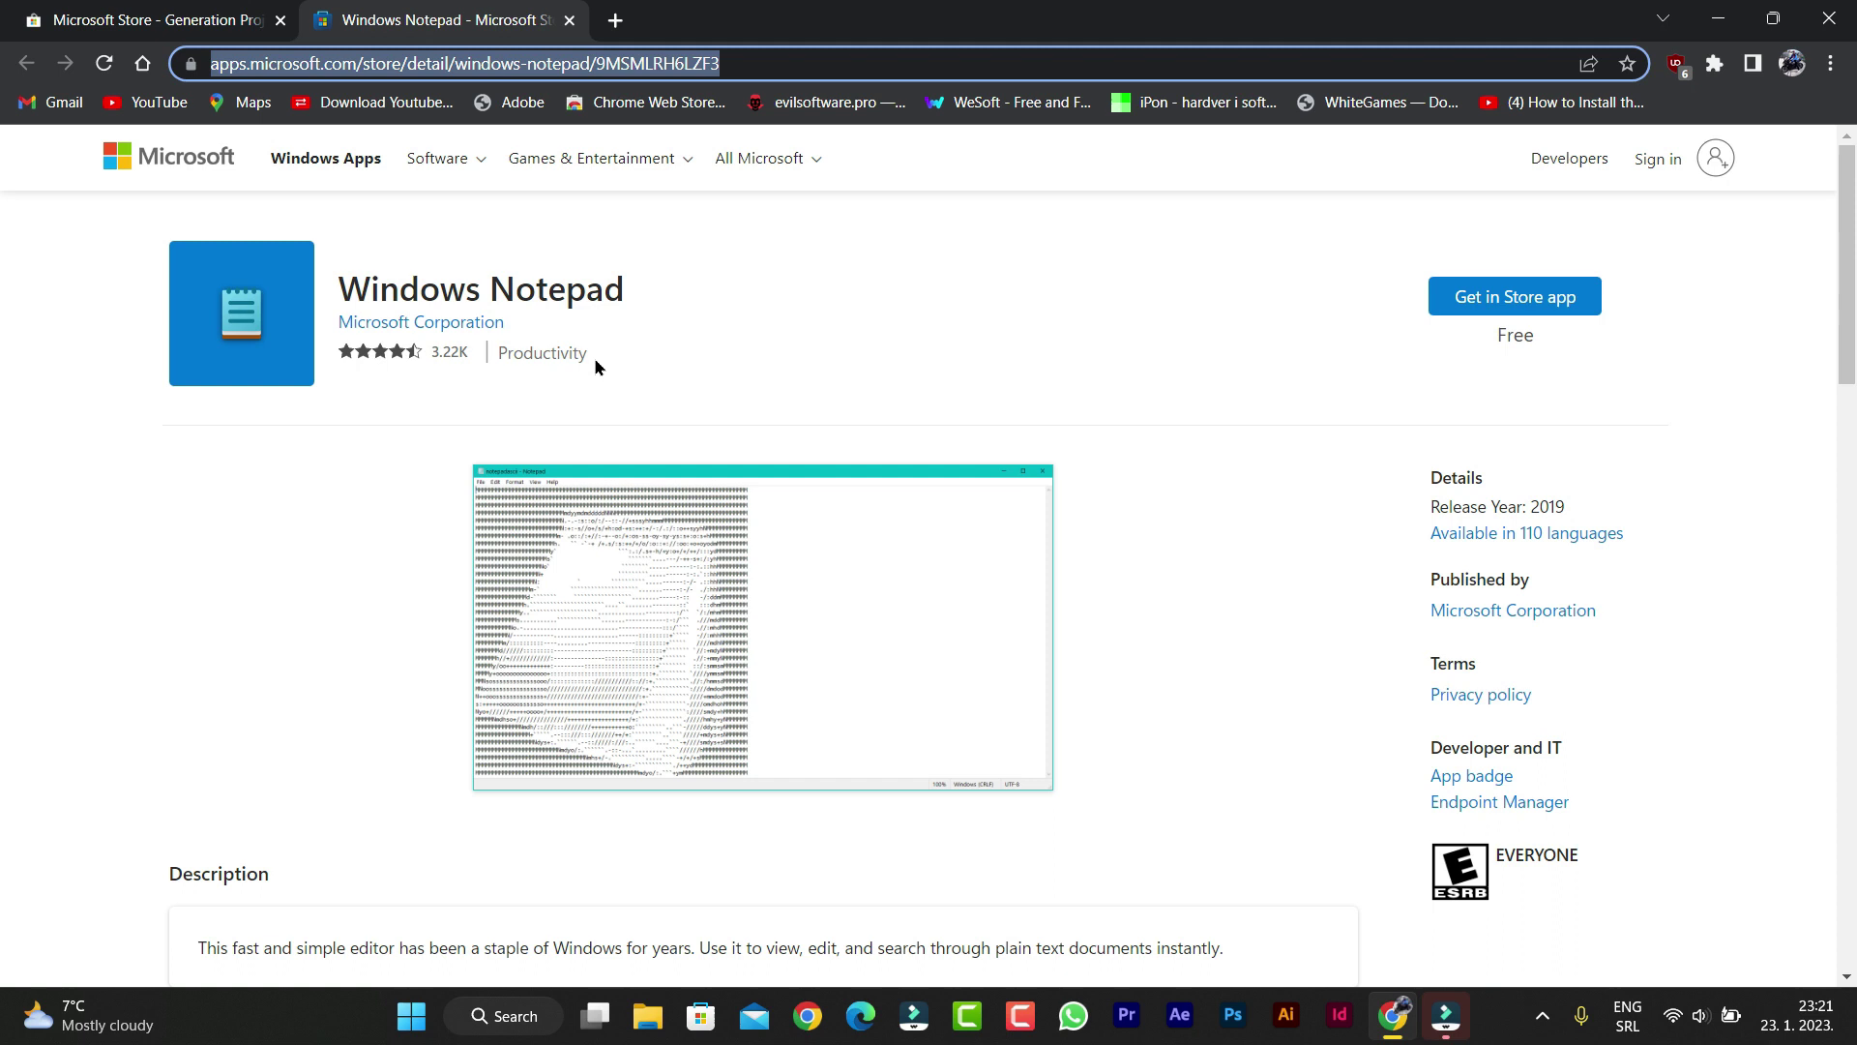
right_click(441, 70)
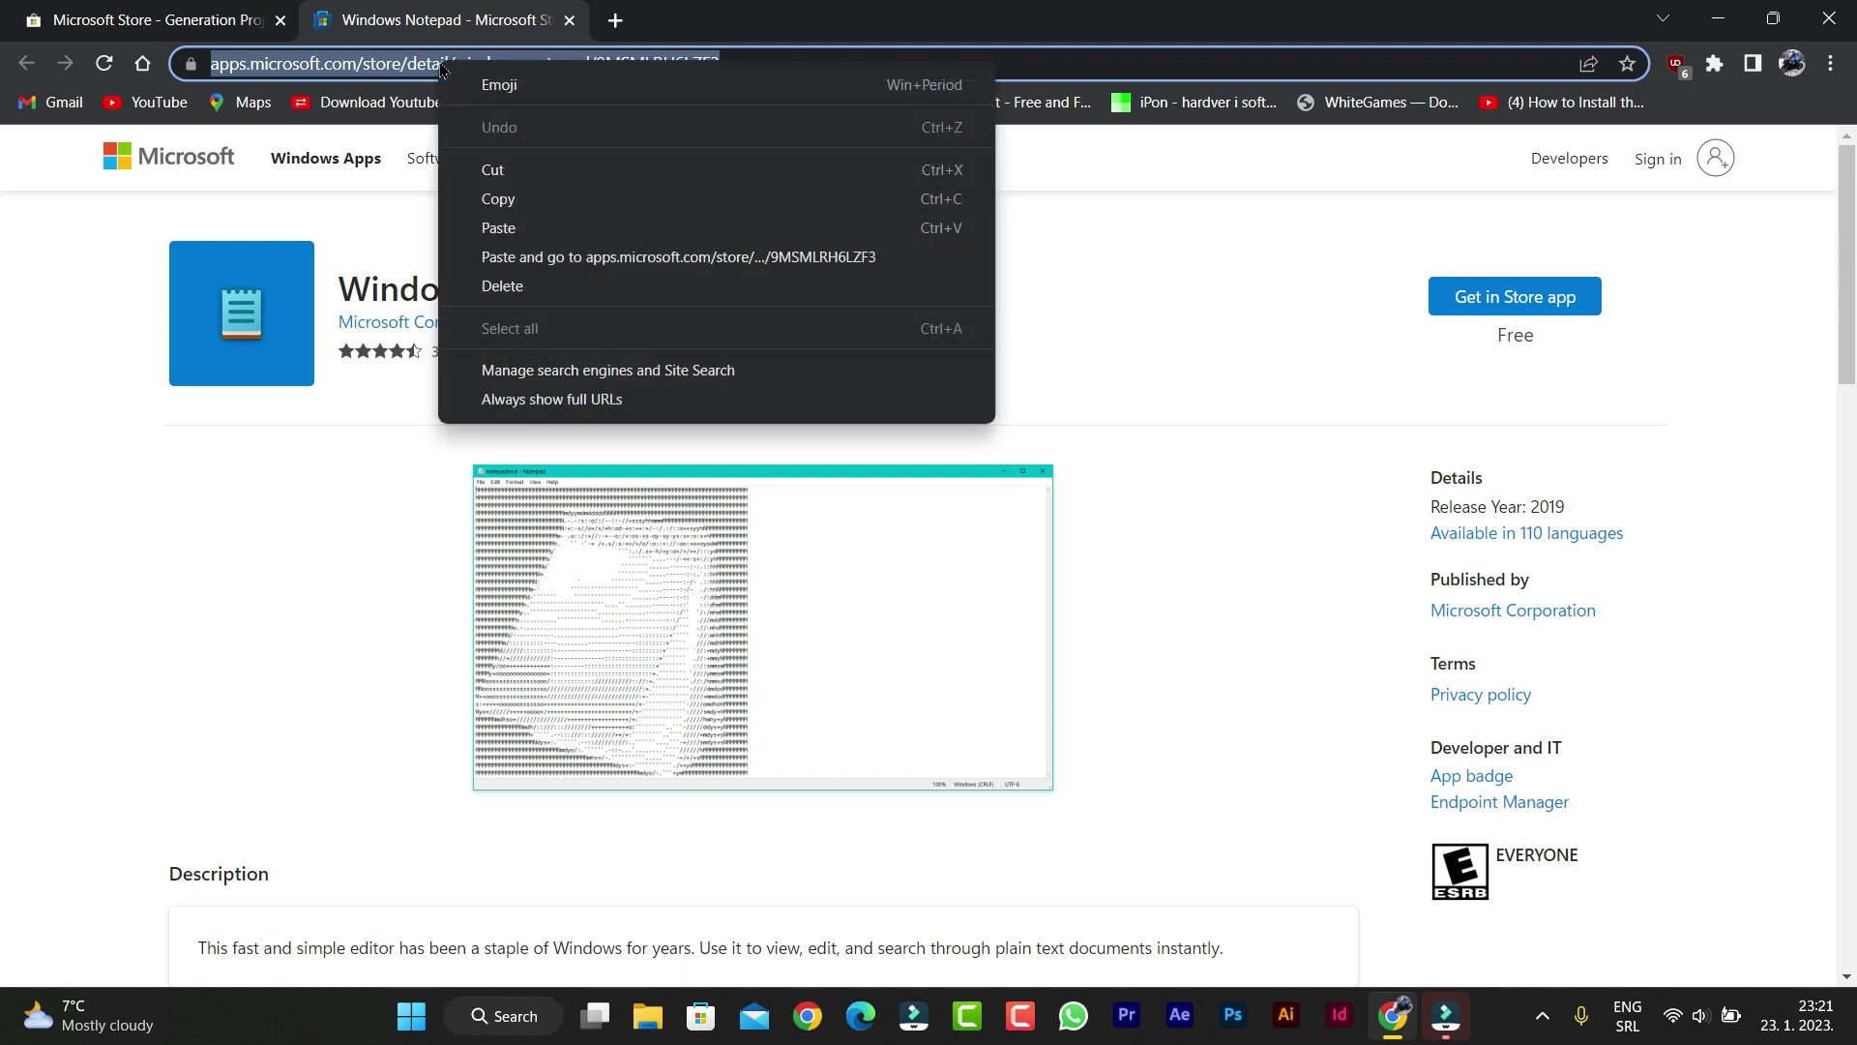
click(519, 198)
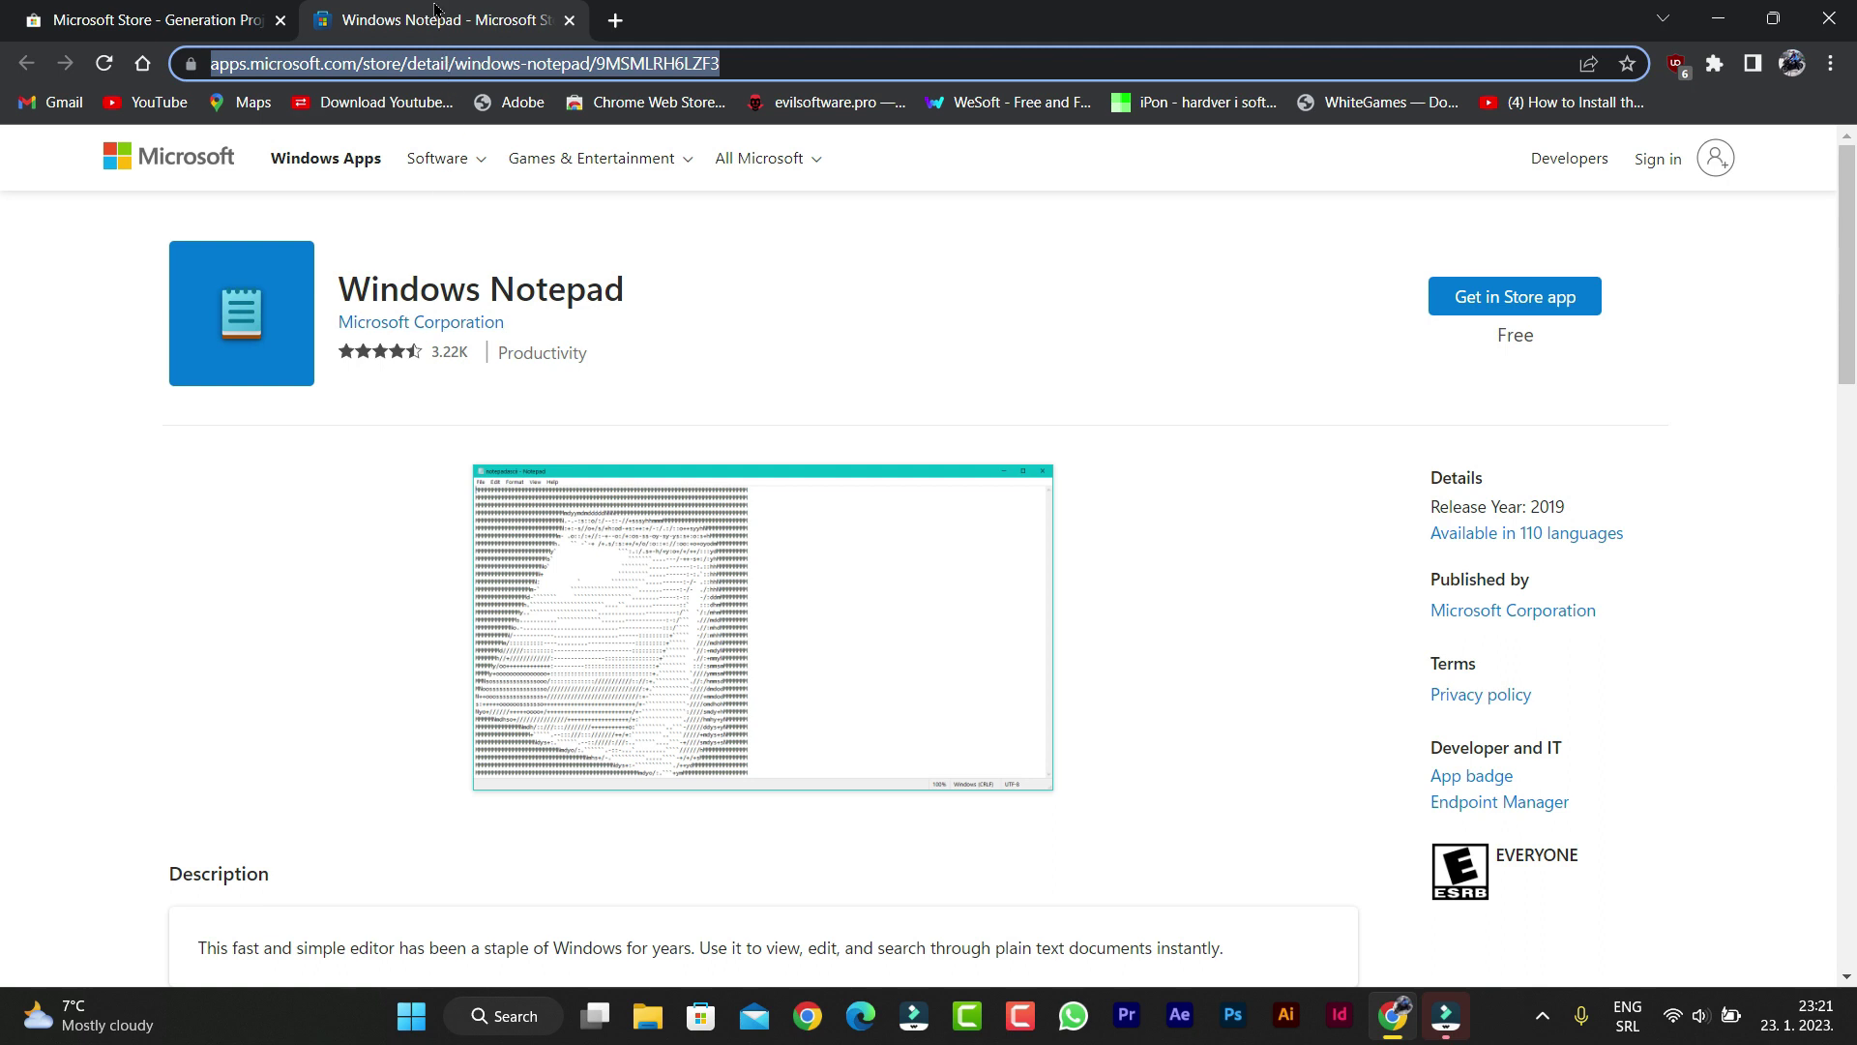
- Generate the download links on store.rg-adguard.net for the copied Notepad address, using the Fast channel
click(158, 16)
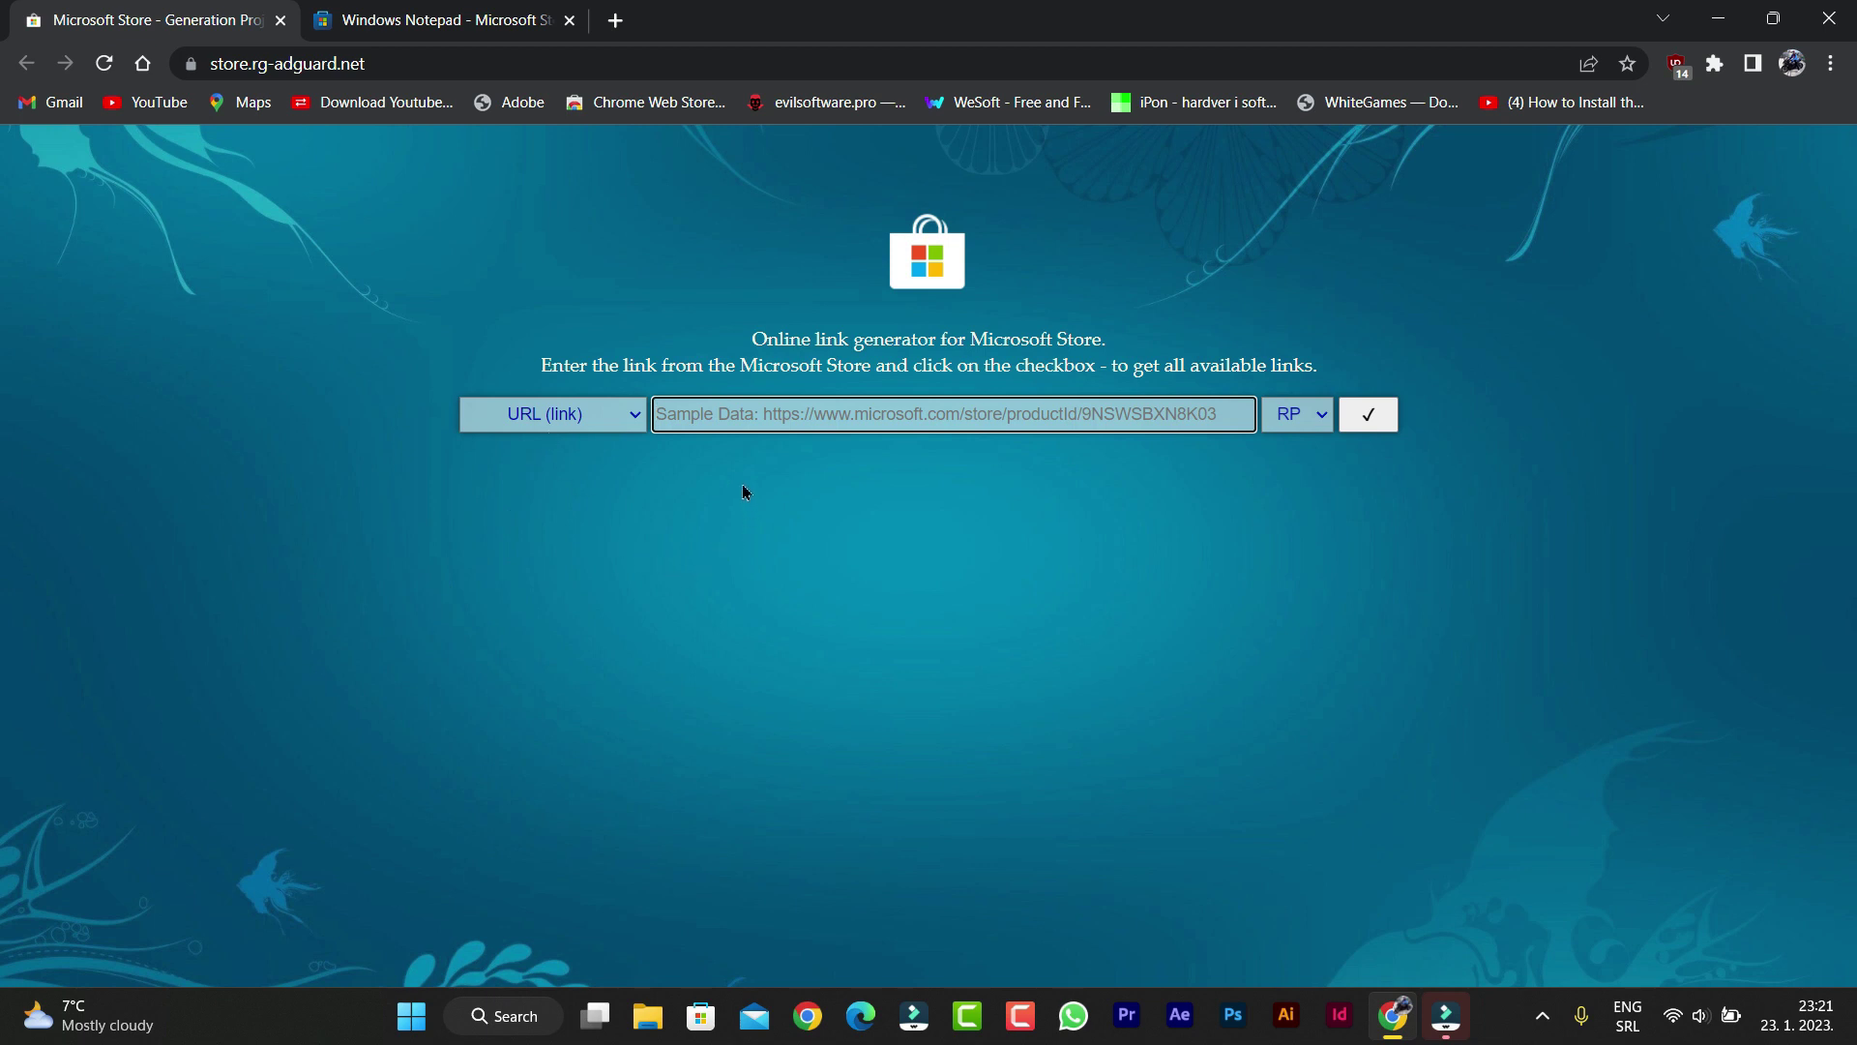
right_click(706, 416)
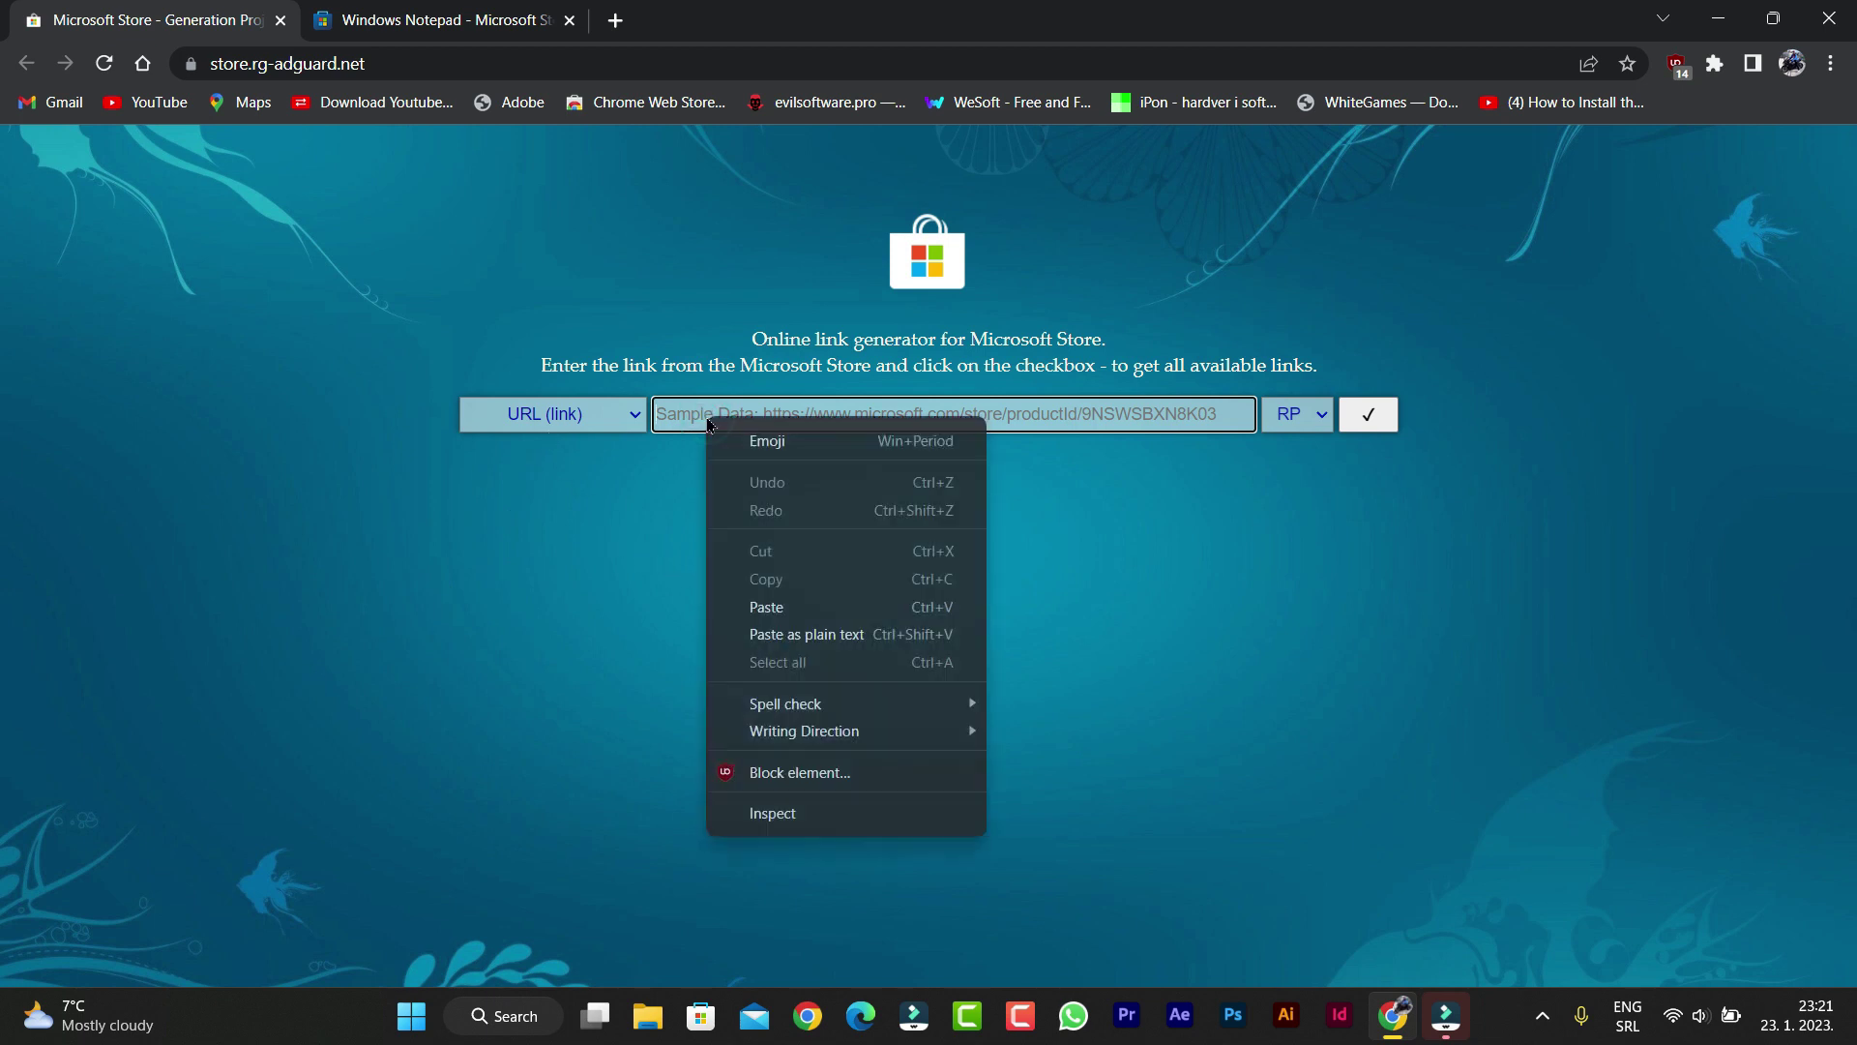
click(746, 601)
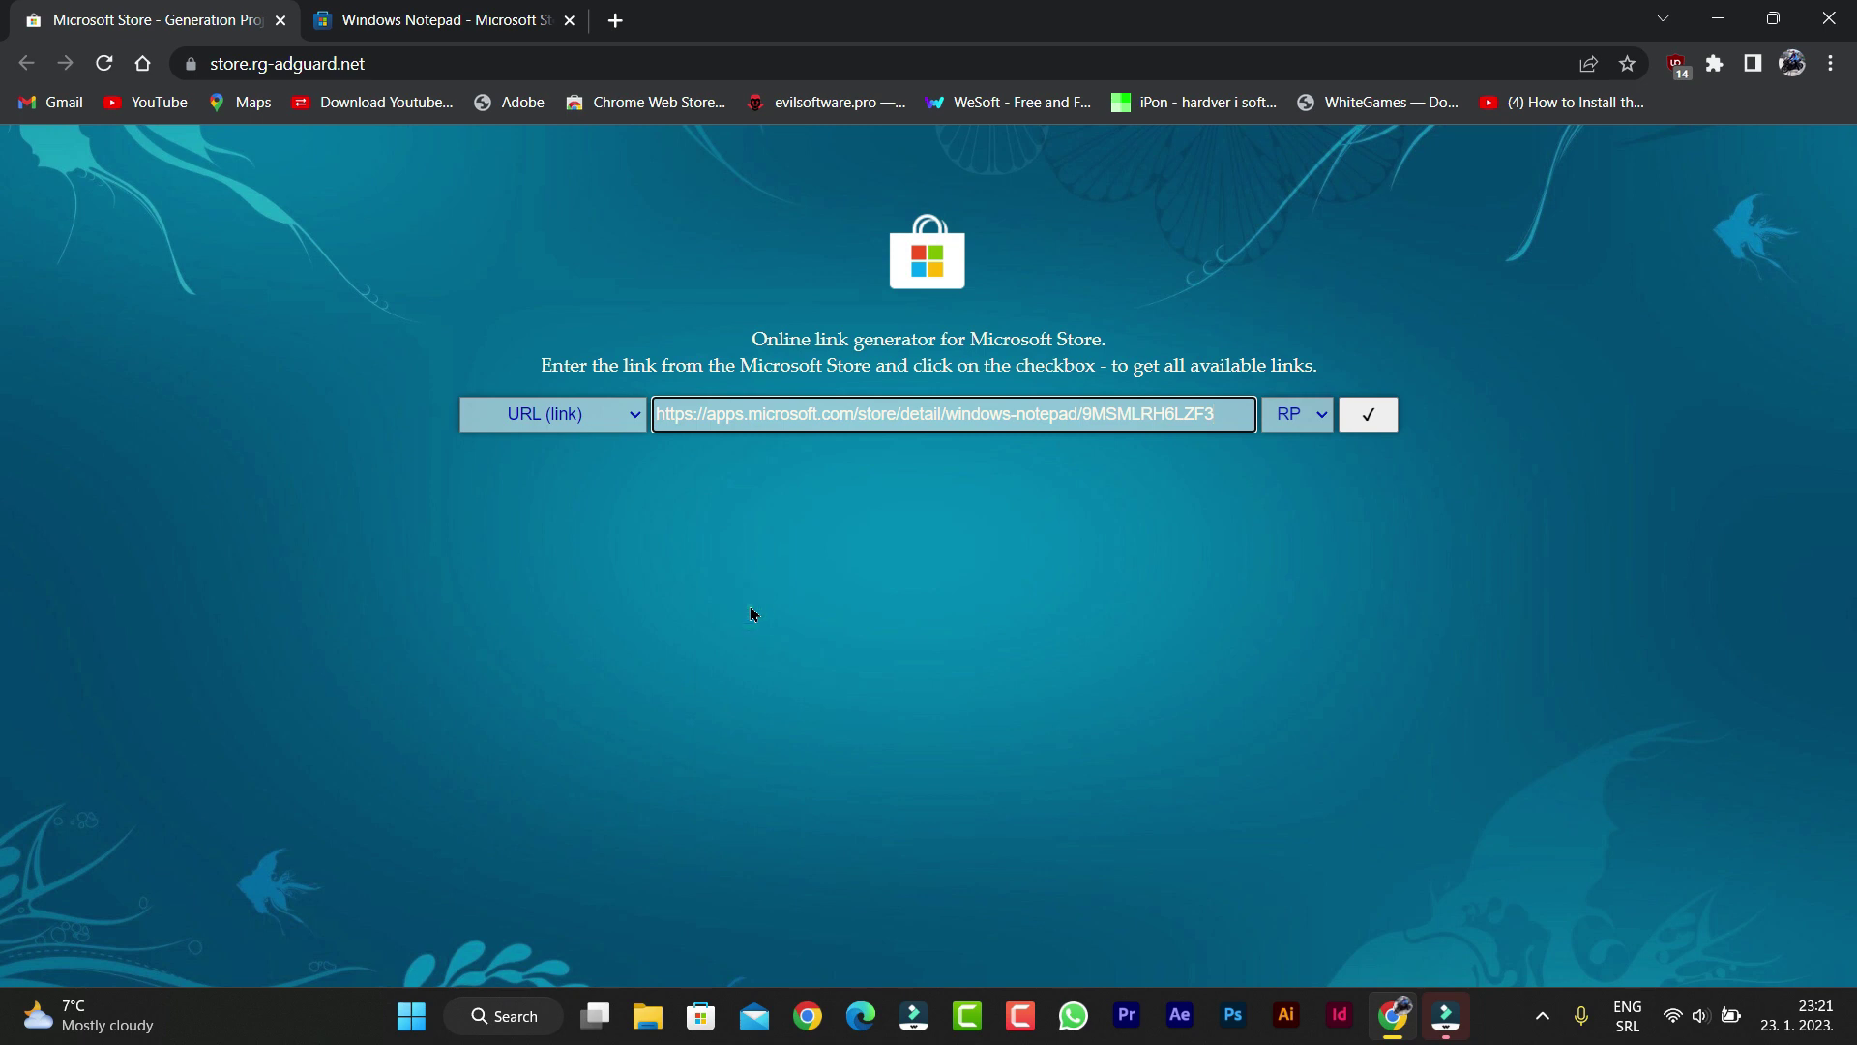
click(1324, 415)
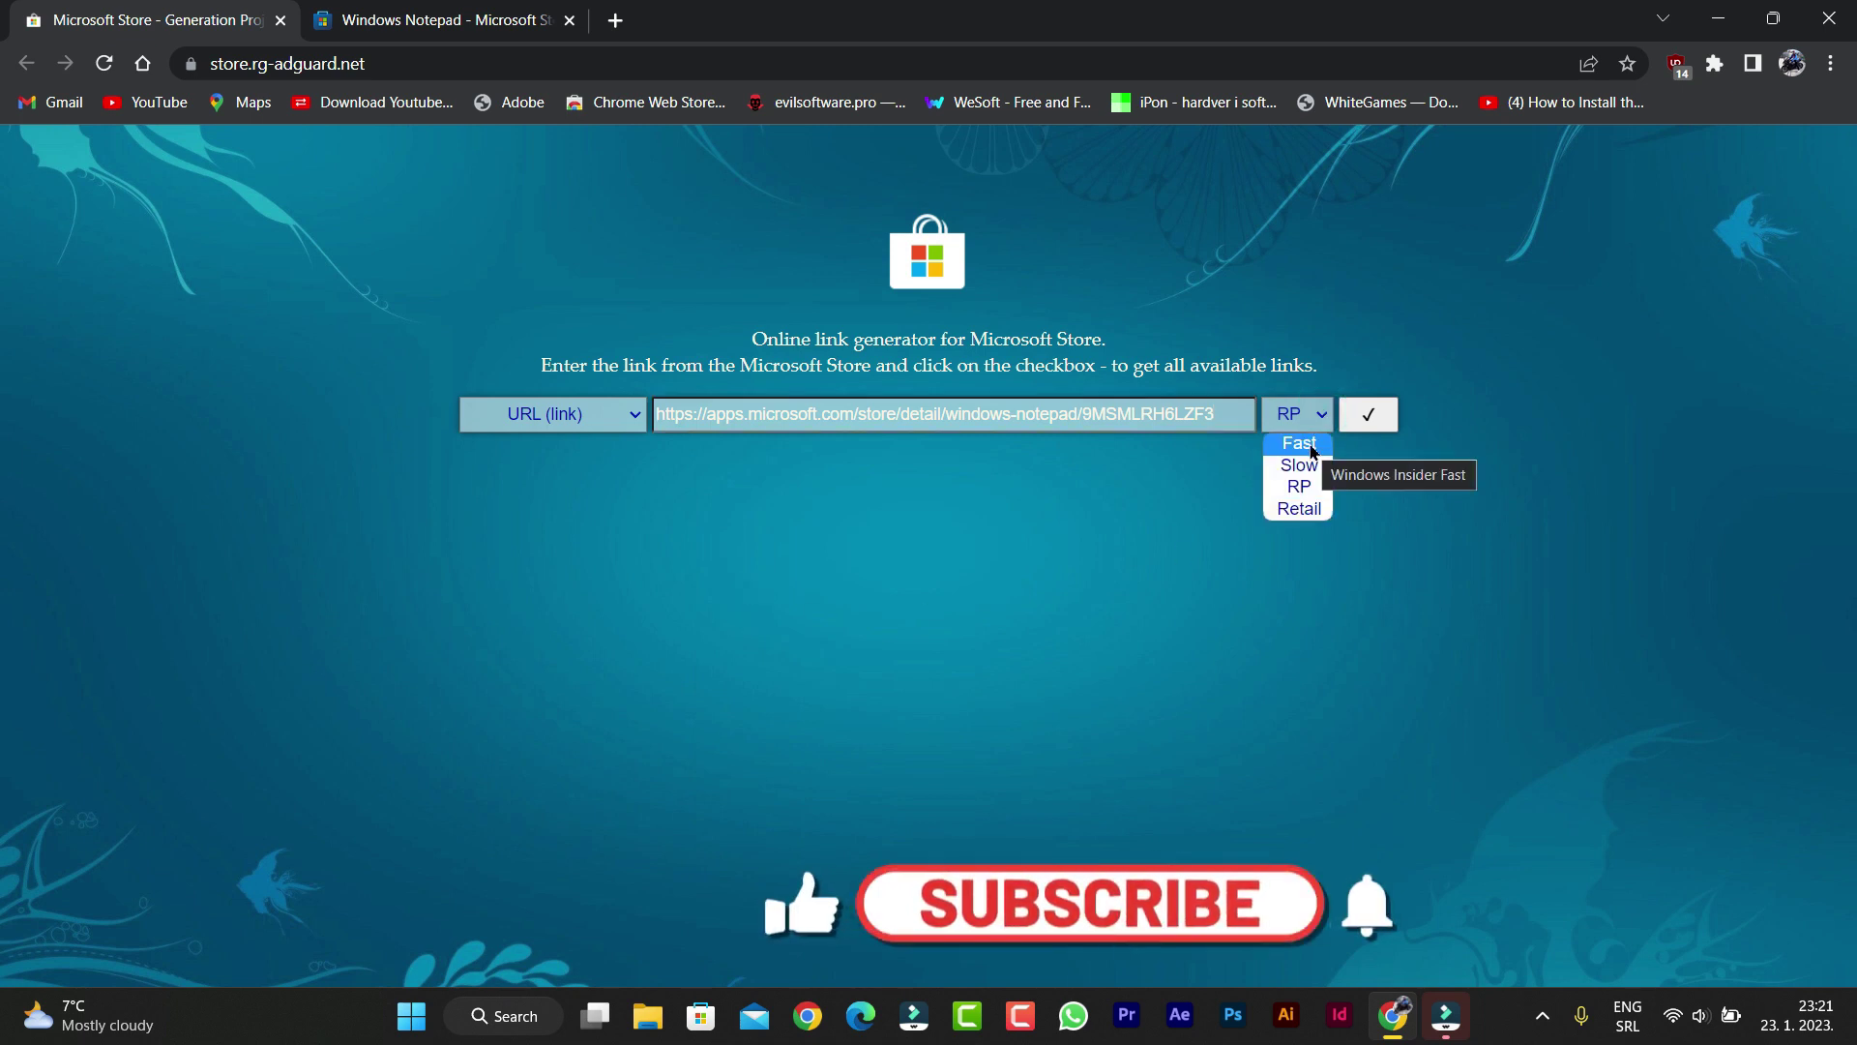
click(1312, 447)
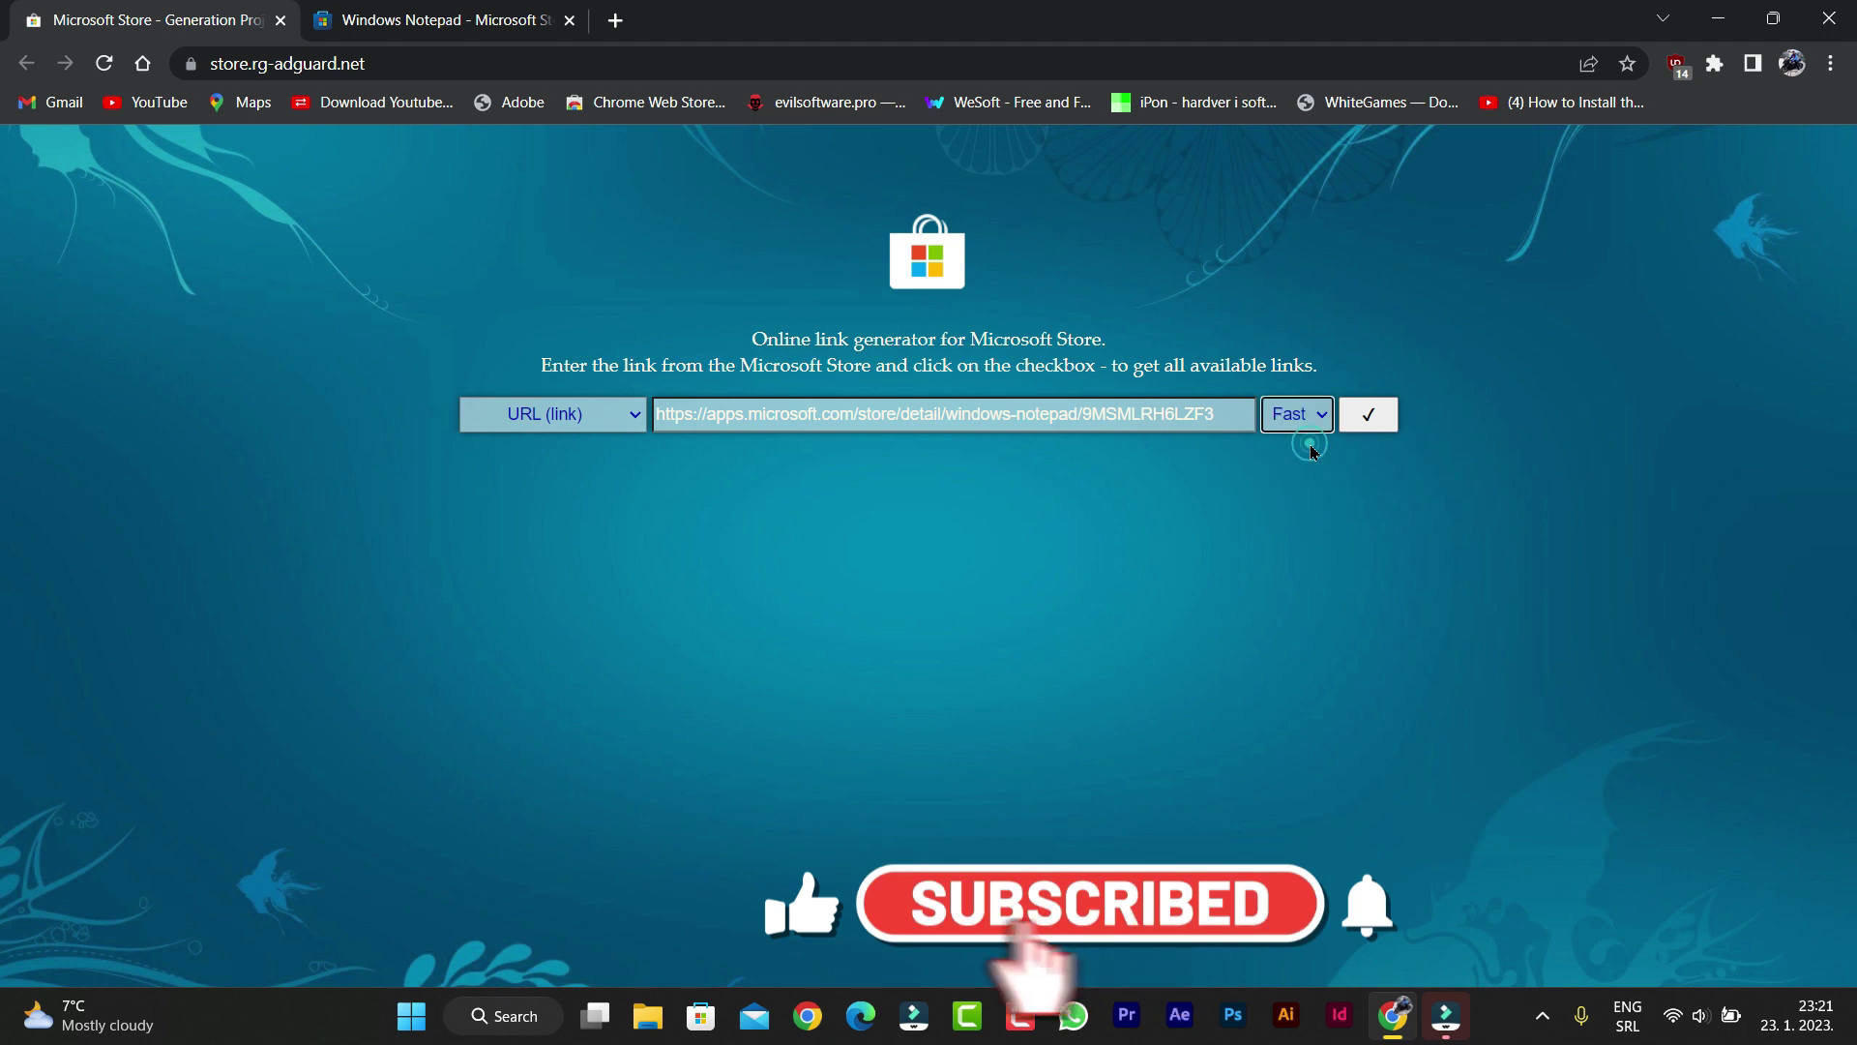
click(1366, 418)
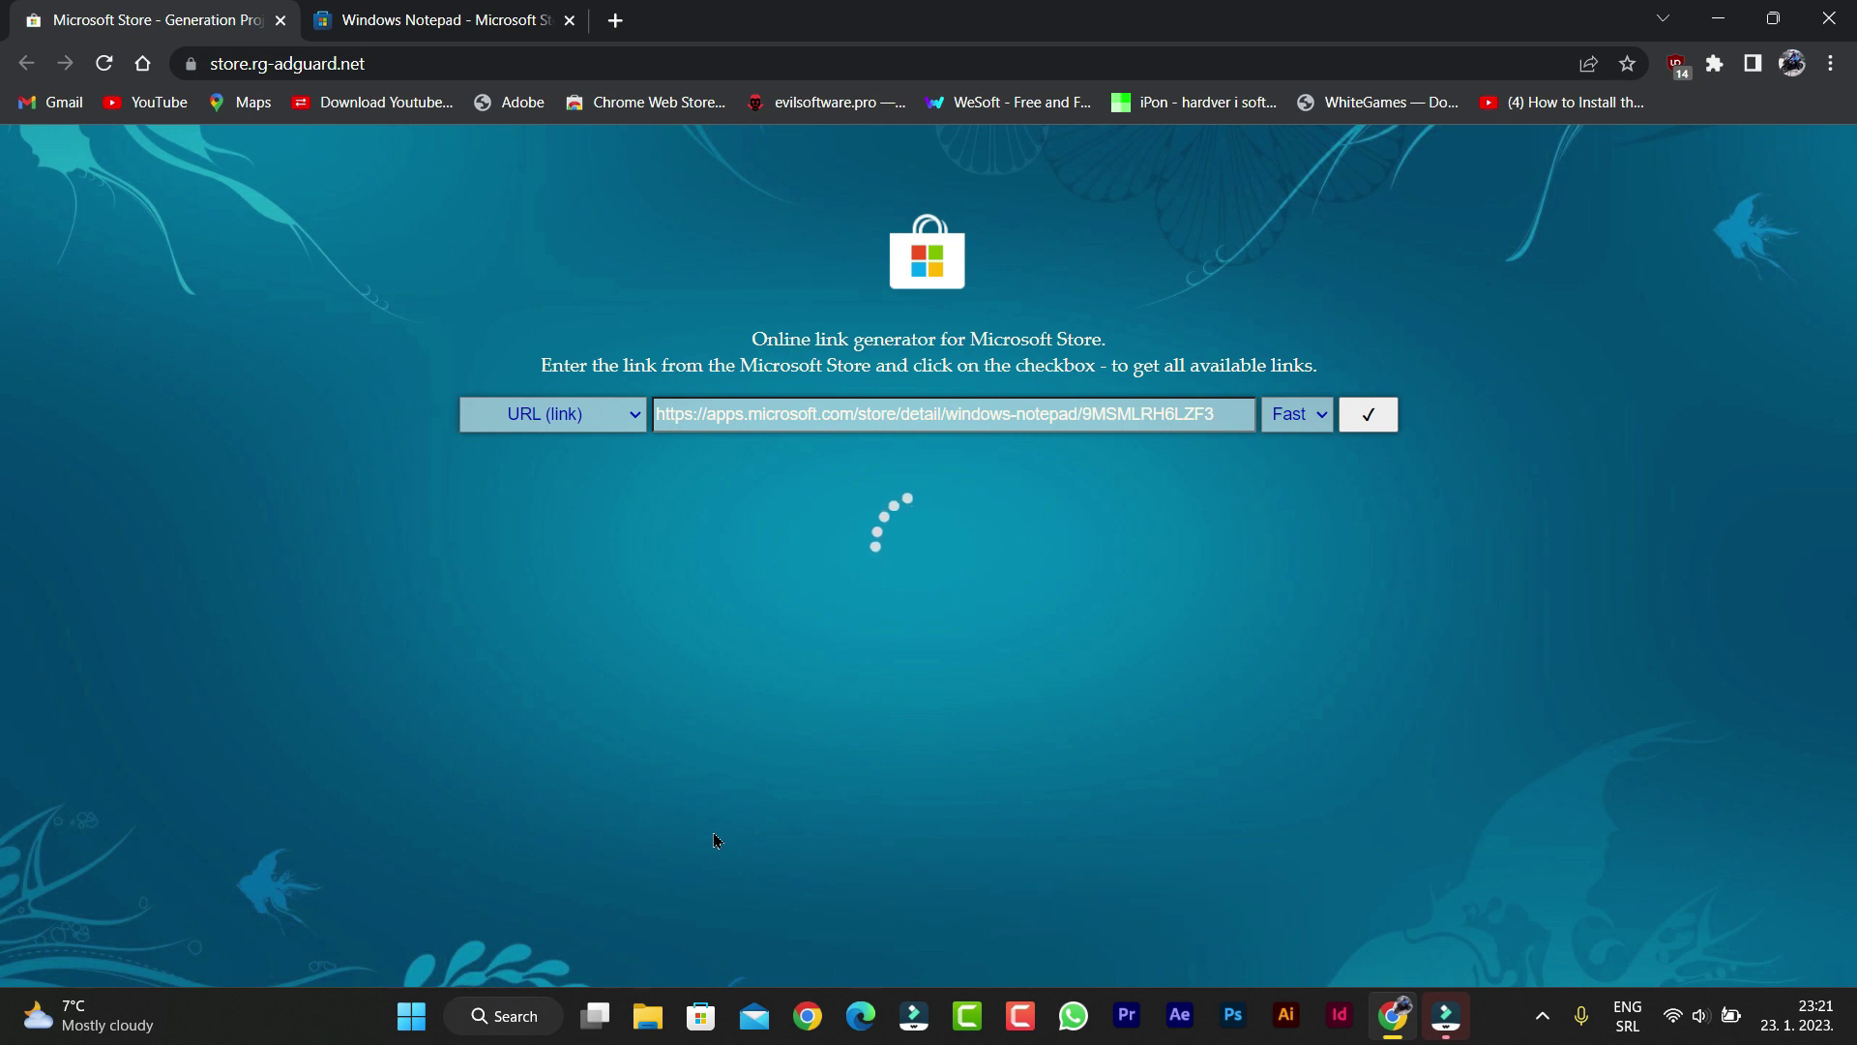
- Try to download the Microsoft.WindowsNotepad_11.2212.33.0 msixbundle directly from its entry in the file list
scroll(764, 576, down, 5)
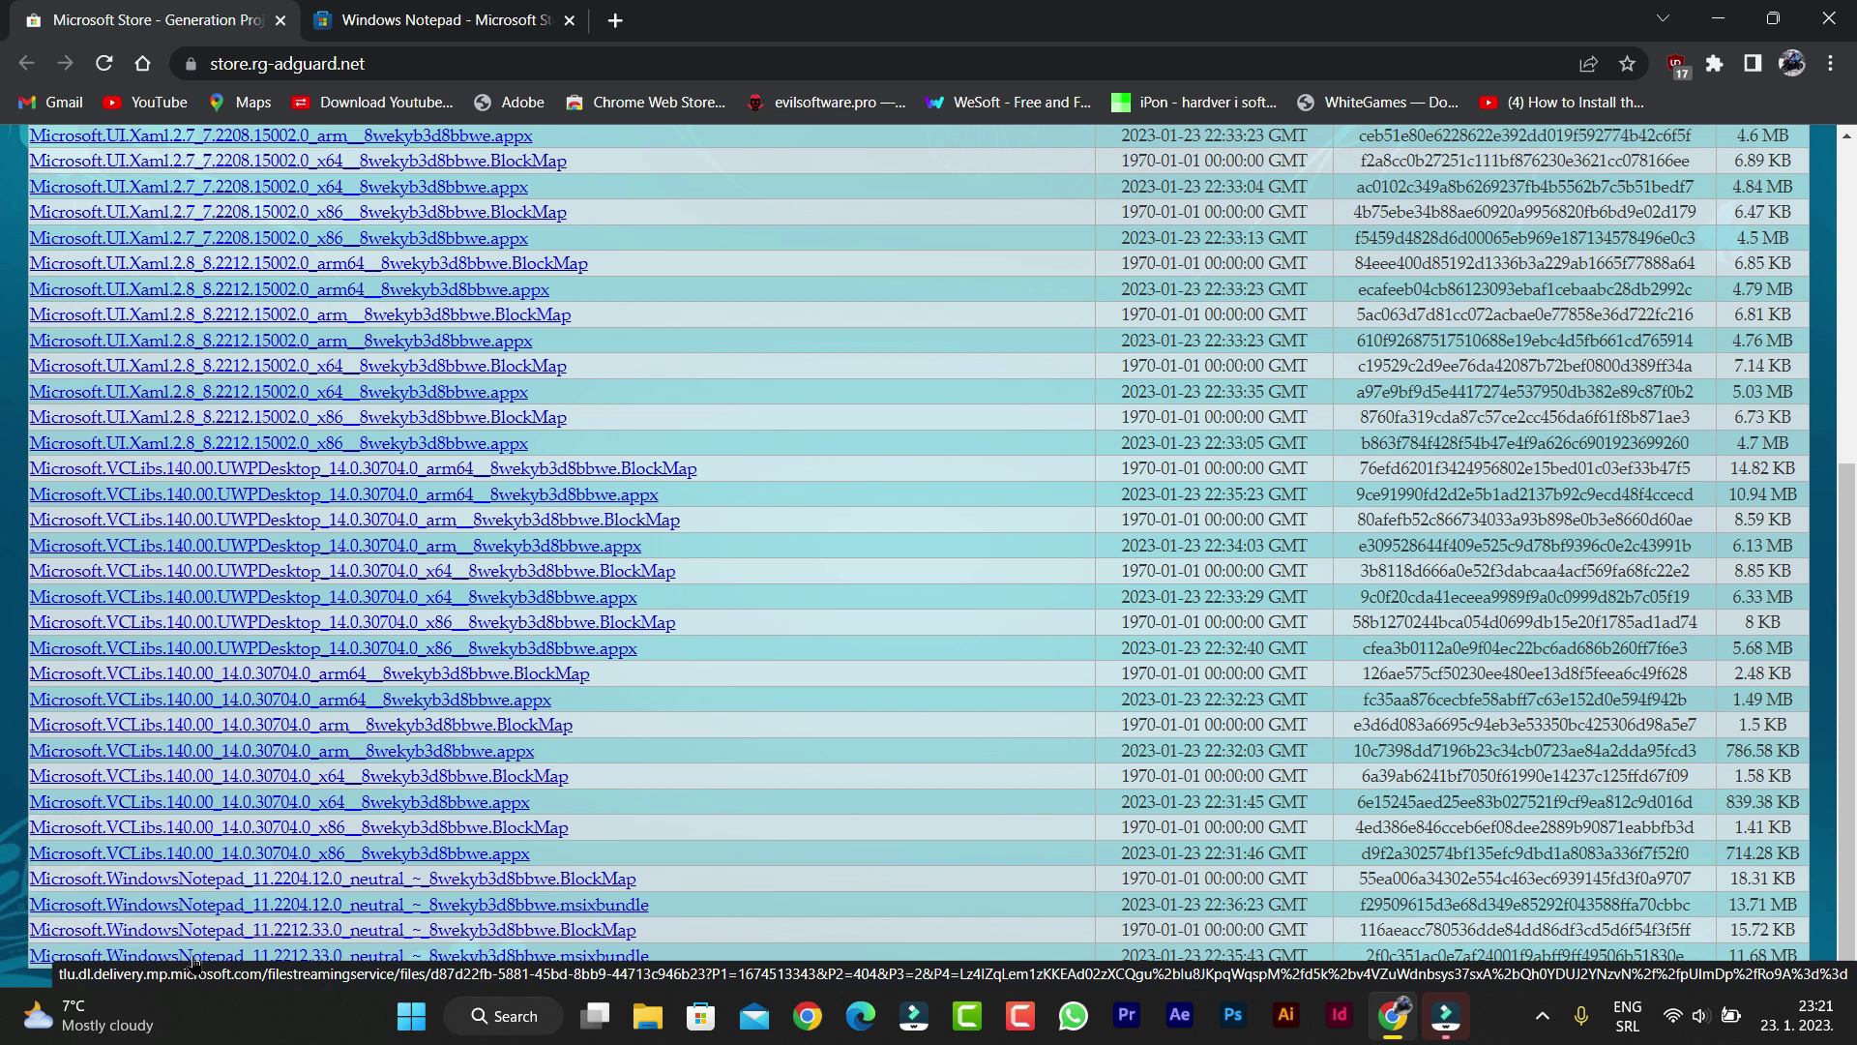
click(329, 958)
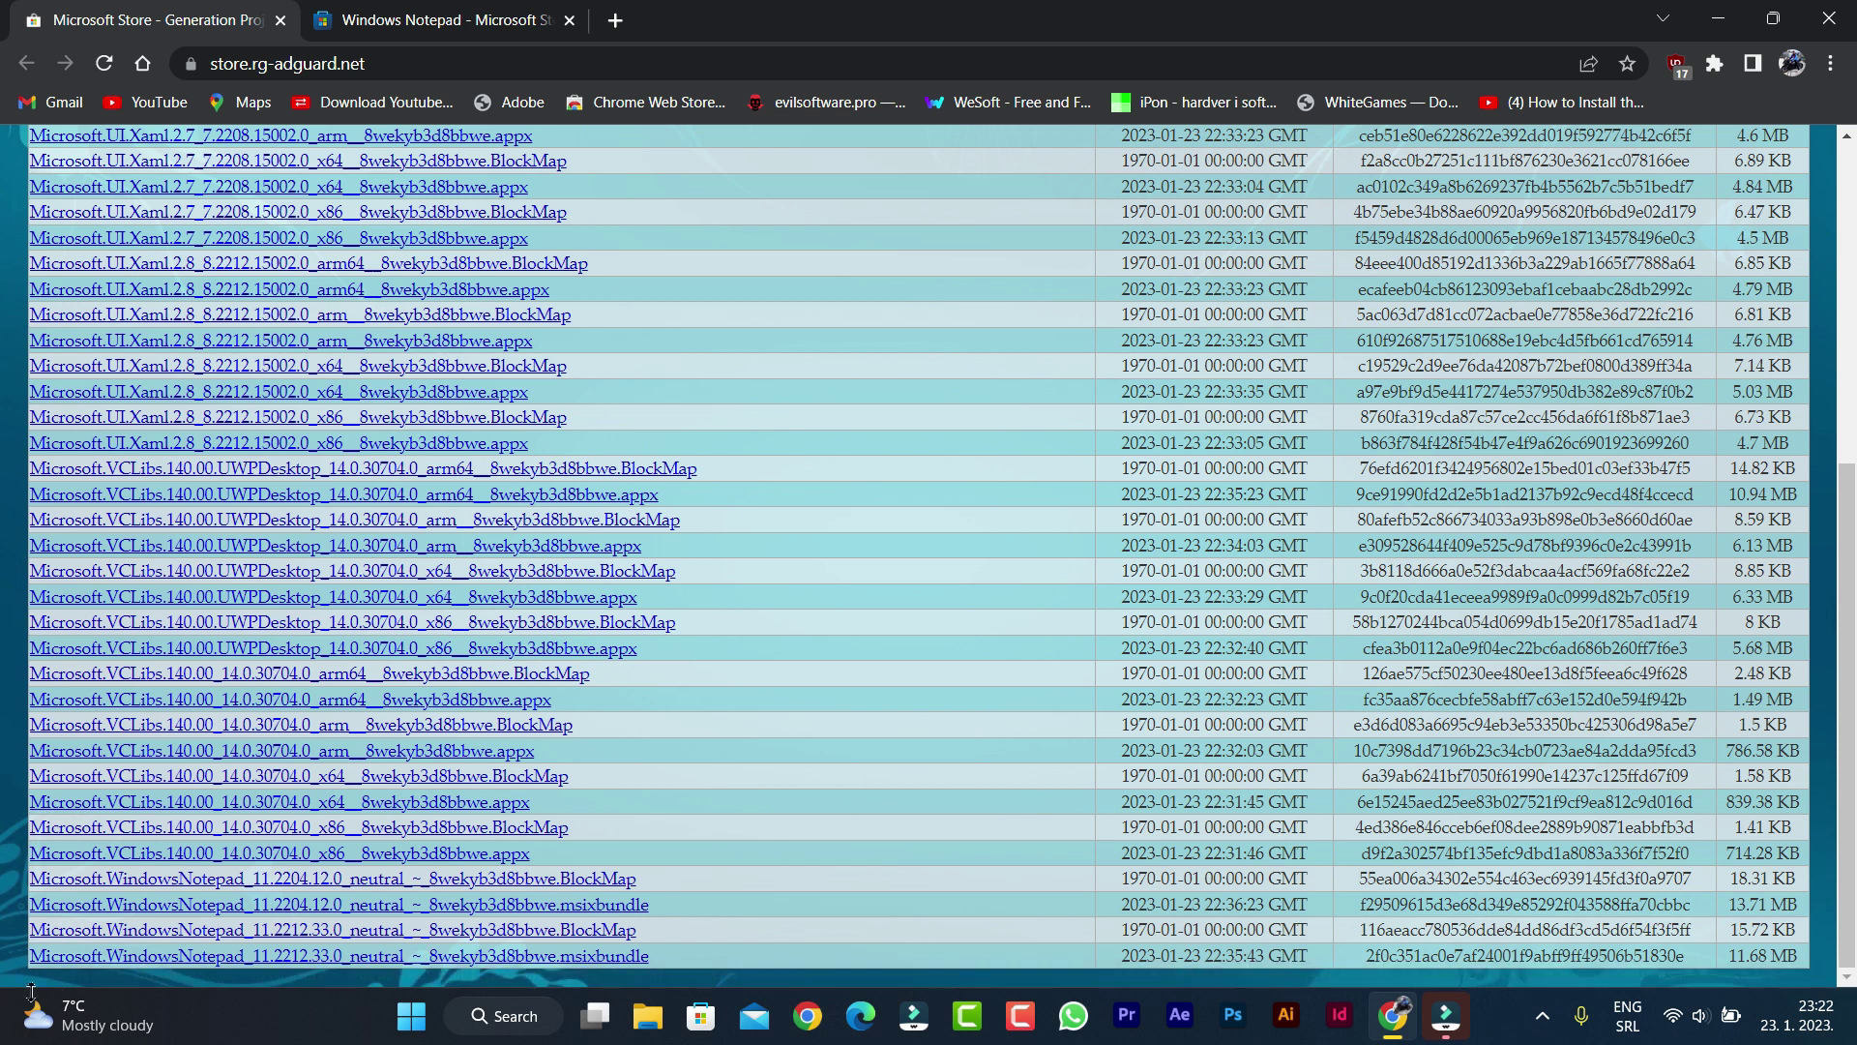
click(106, 963)
click(411, 194)
mouse_move(595, 1016)
scroll(693, 622, up, 5)
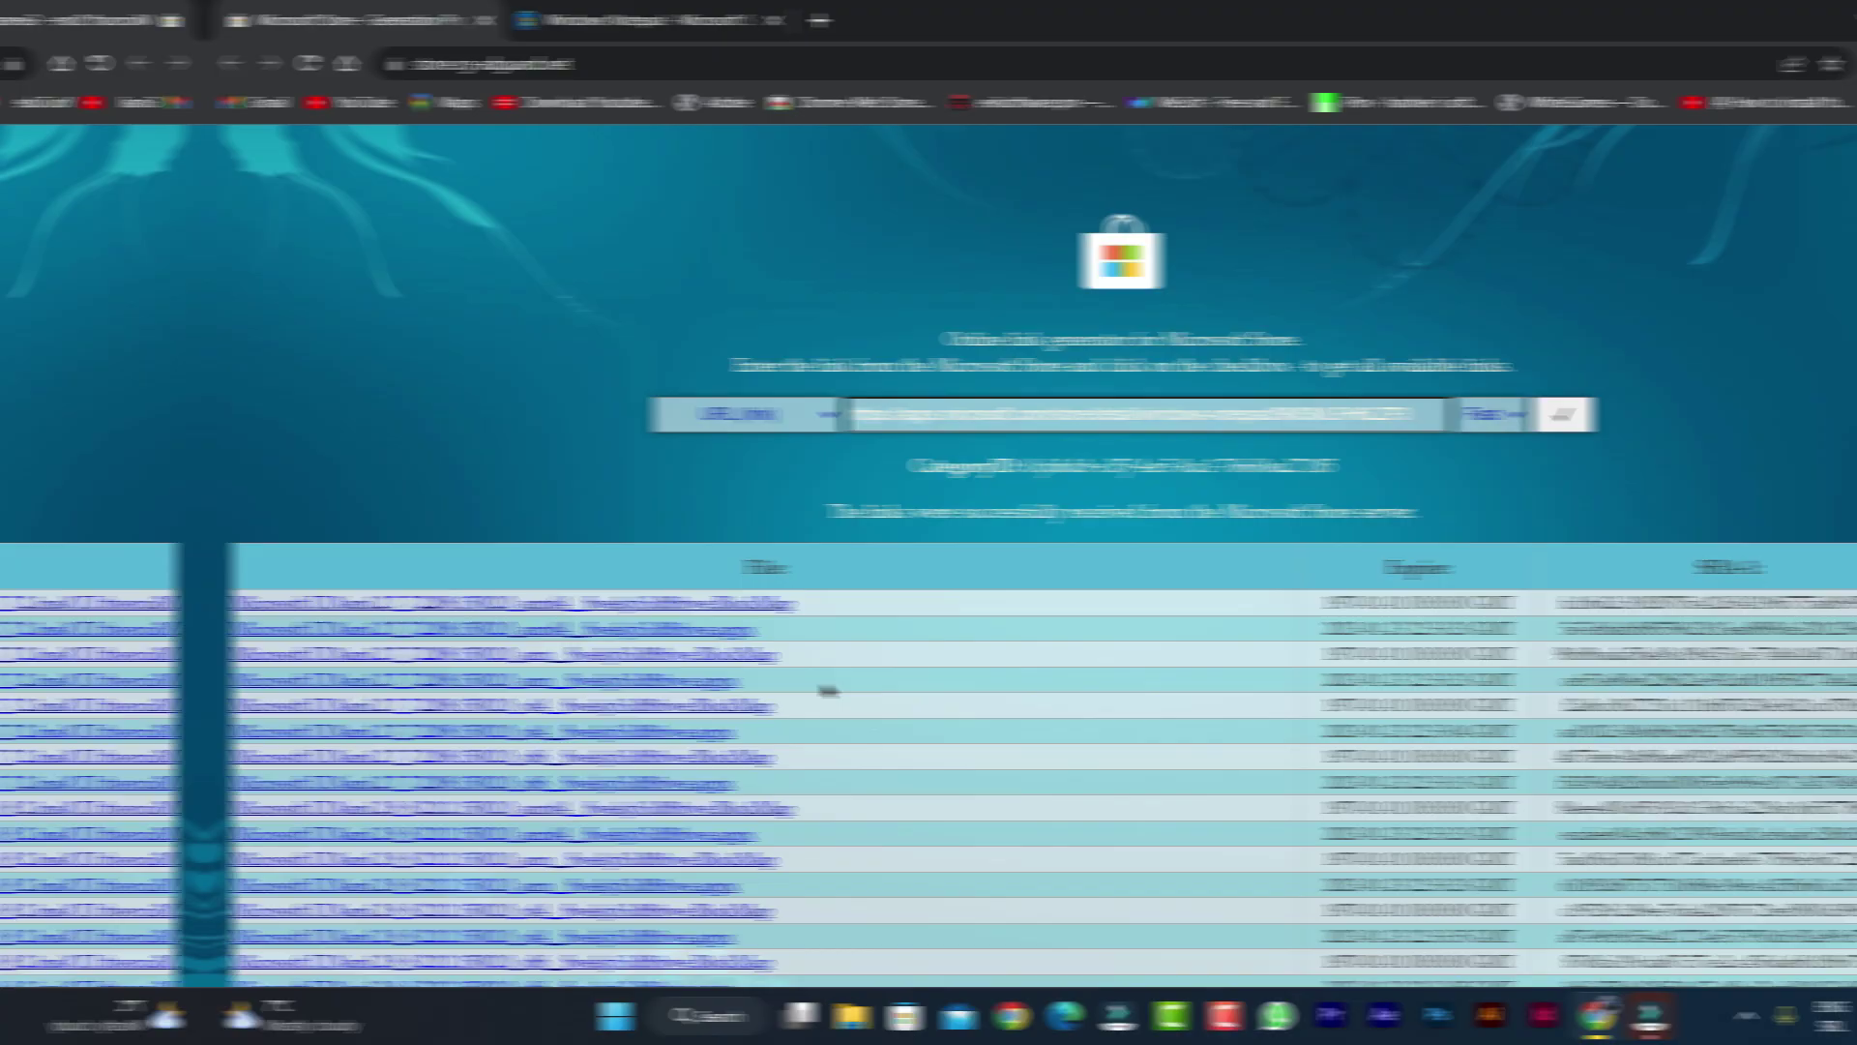
- Try to open the Microsoft.WindowsNotepad_11.2212.33.0 msixbundle link in a new tab
scroll(677, 692, down, 3)
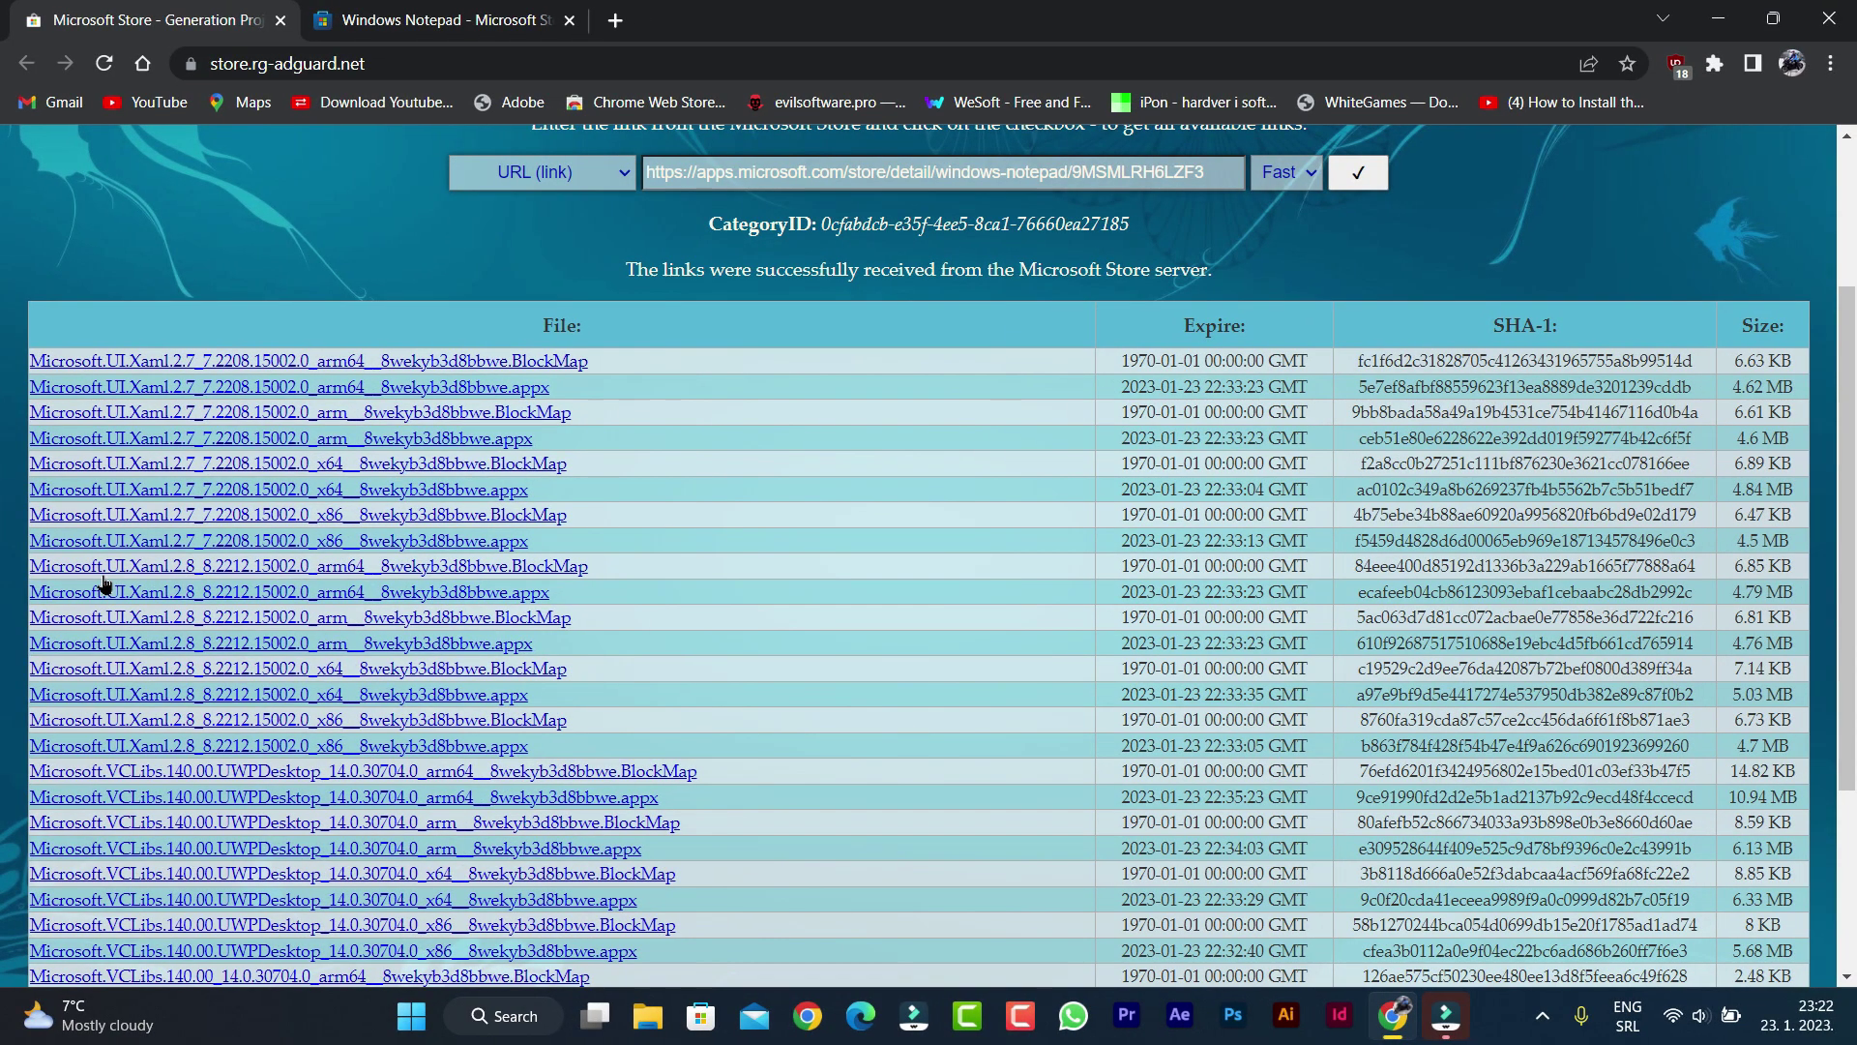
scroll(97, 594, down, 1)
scroll(97, 594, down, 2)
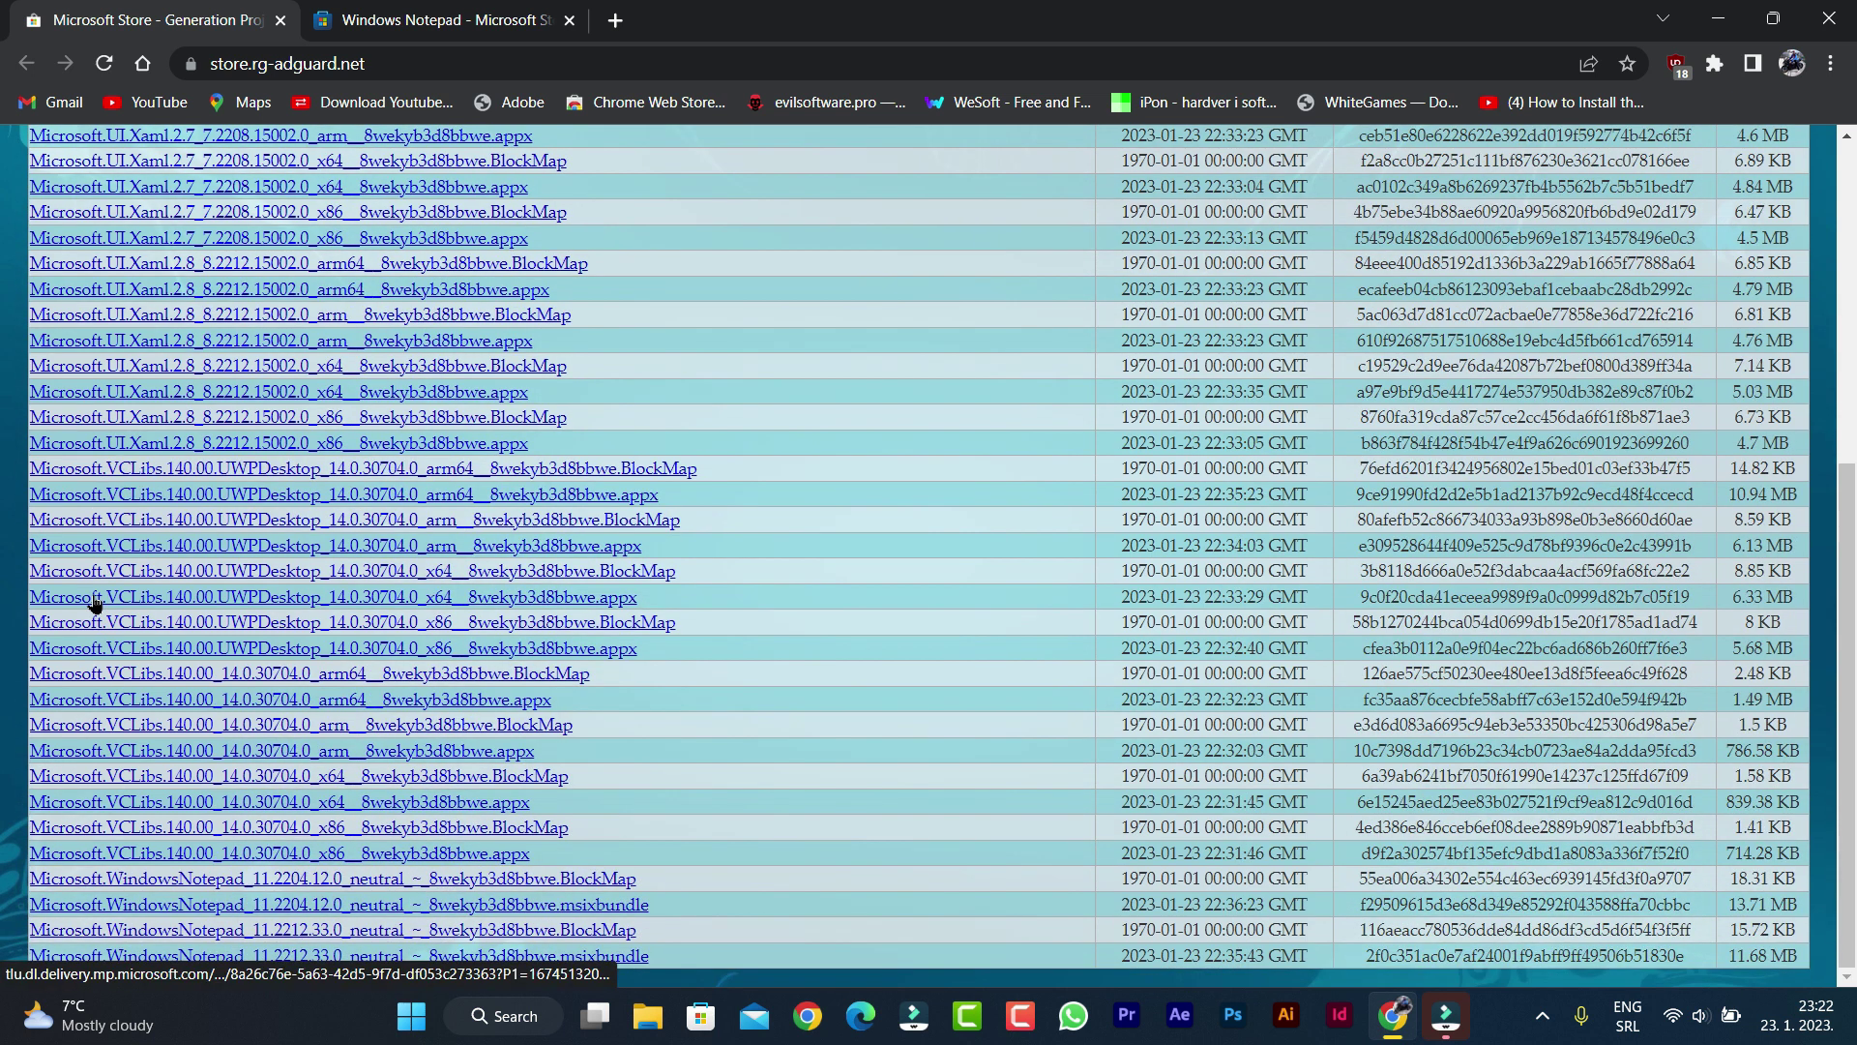
click(192, 958)
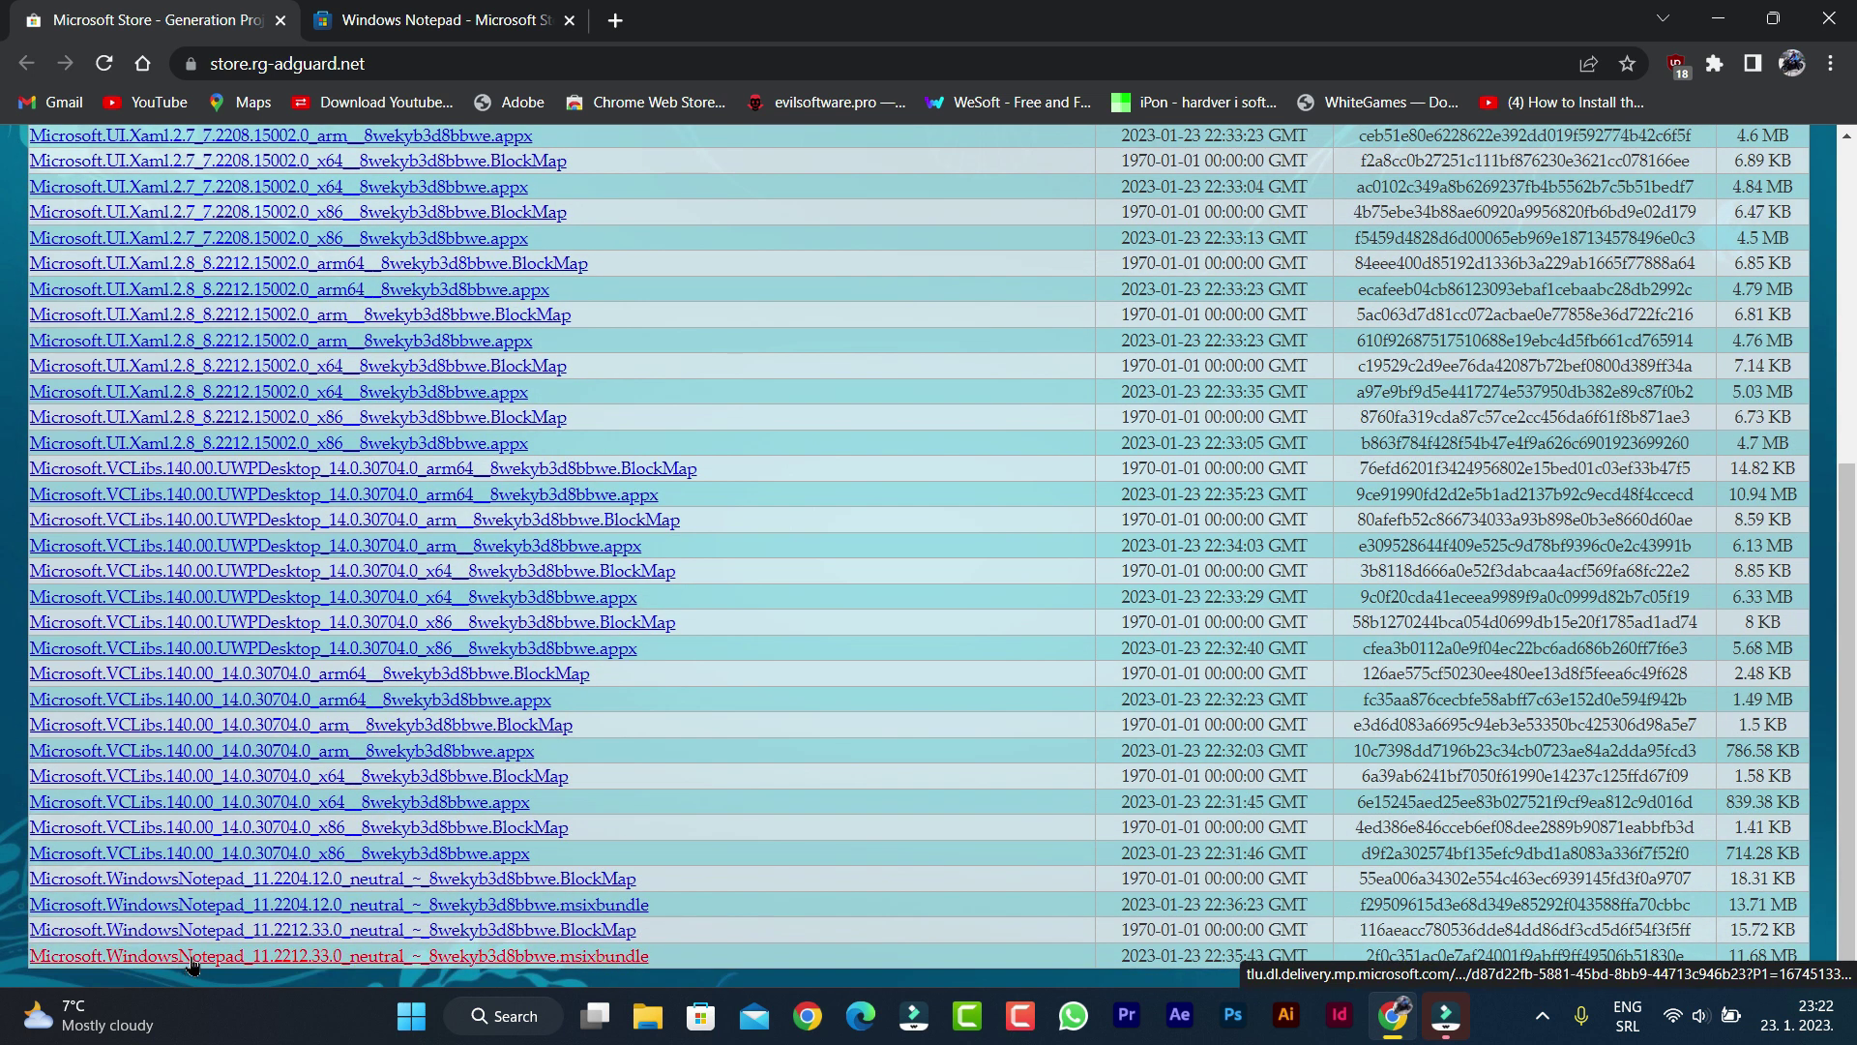
right_click(192, 965)
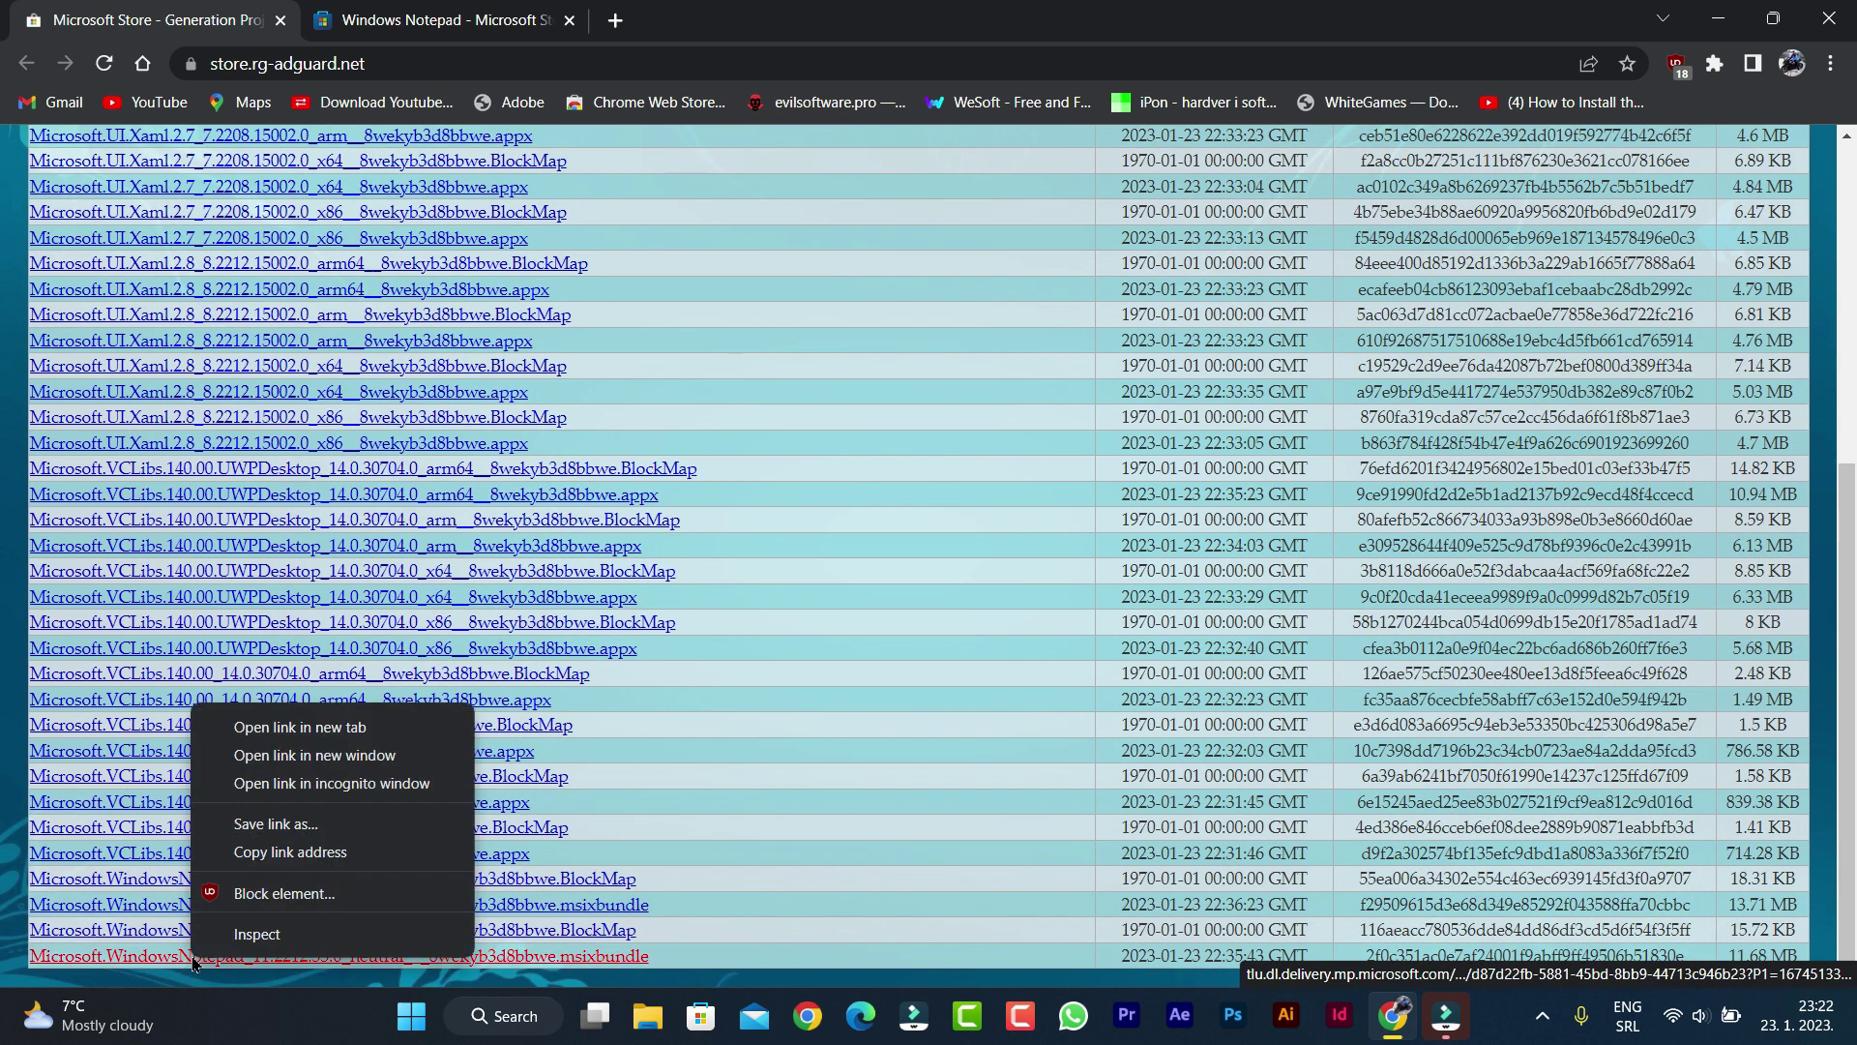
click(291, 727)
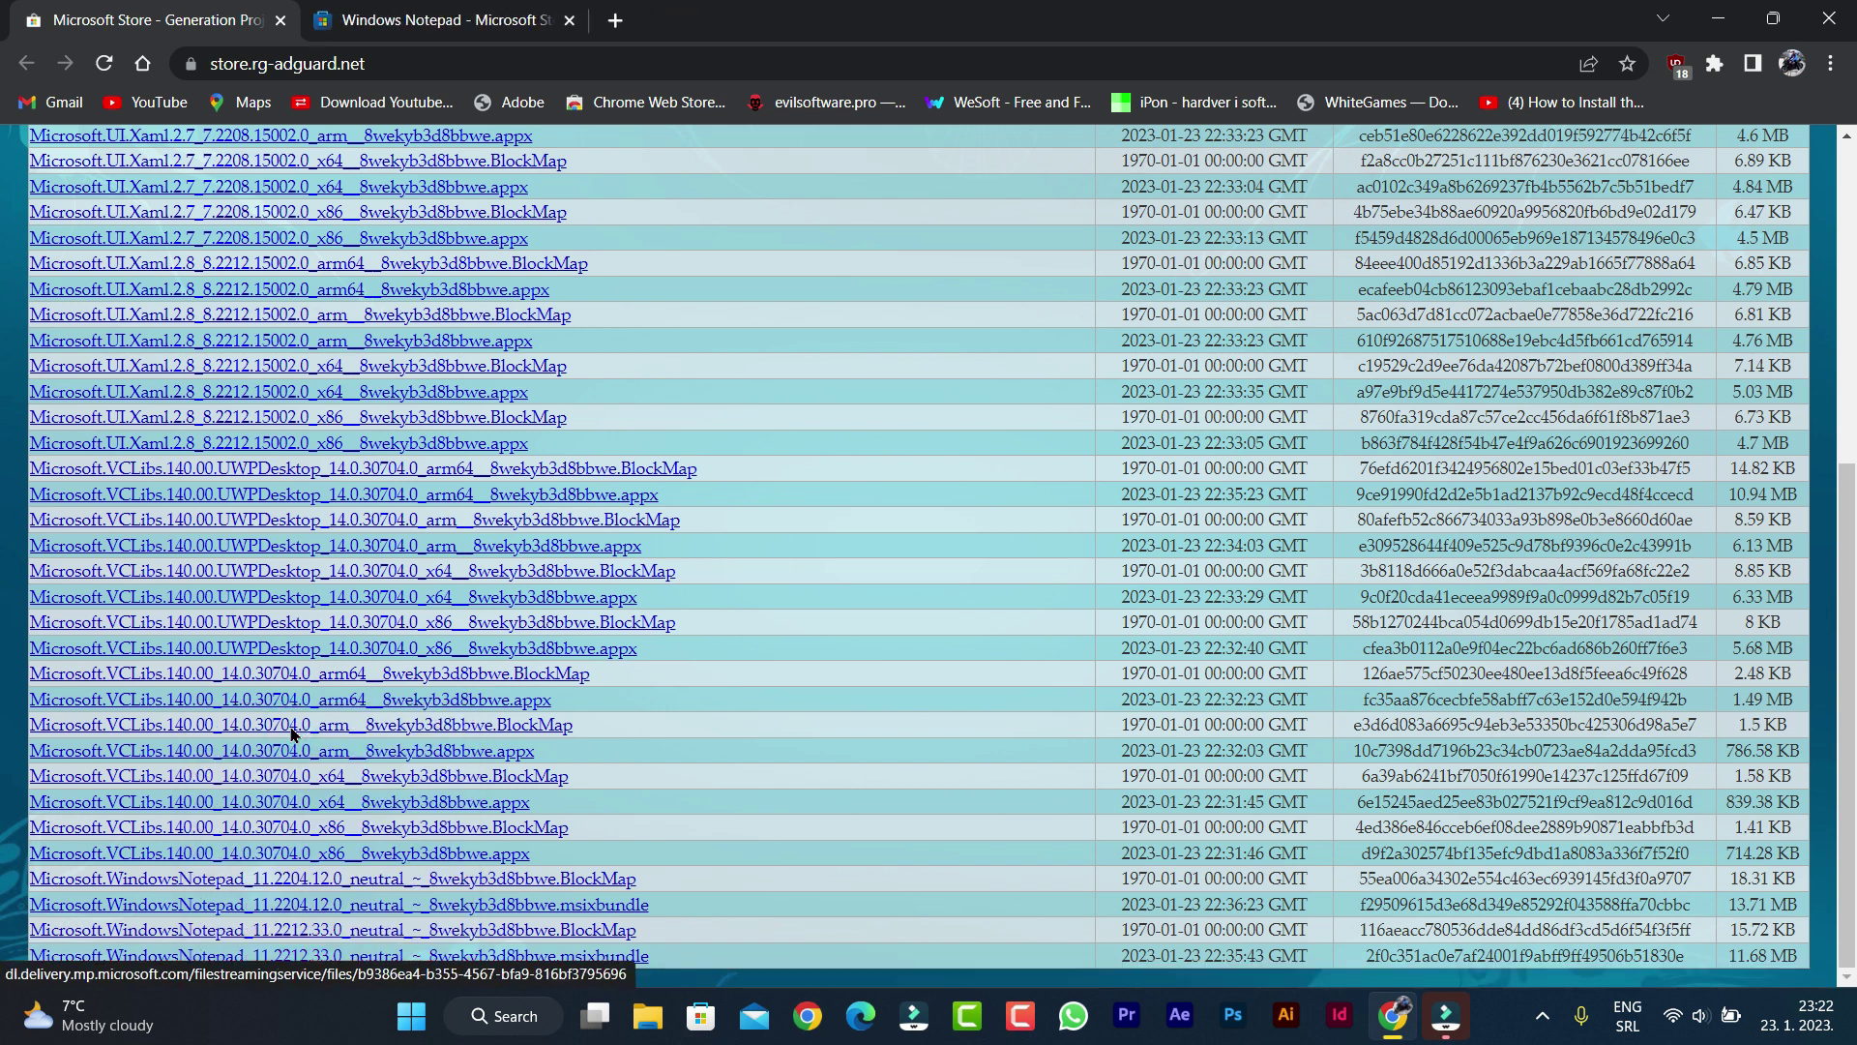
- Copy the link address of the Microsoft.WindowsNotepad_11.2212.33.0 msixbundle
click(290, 956)
right_click(291, 957)
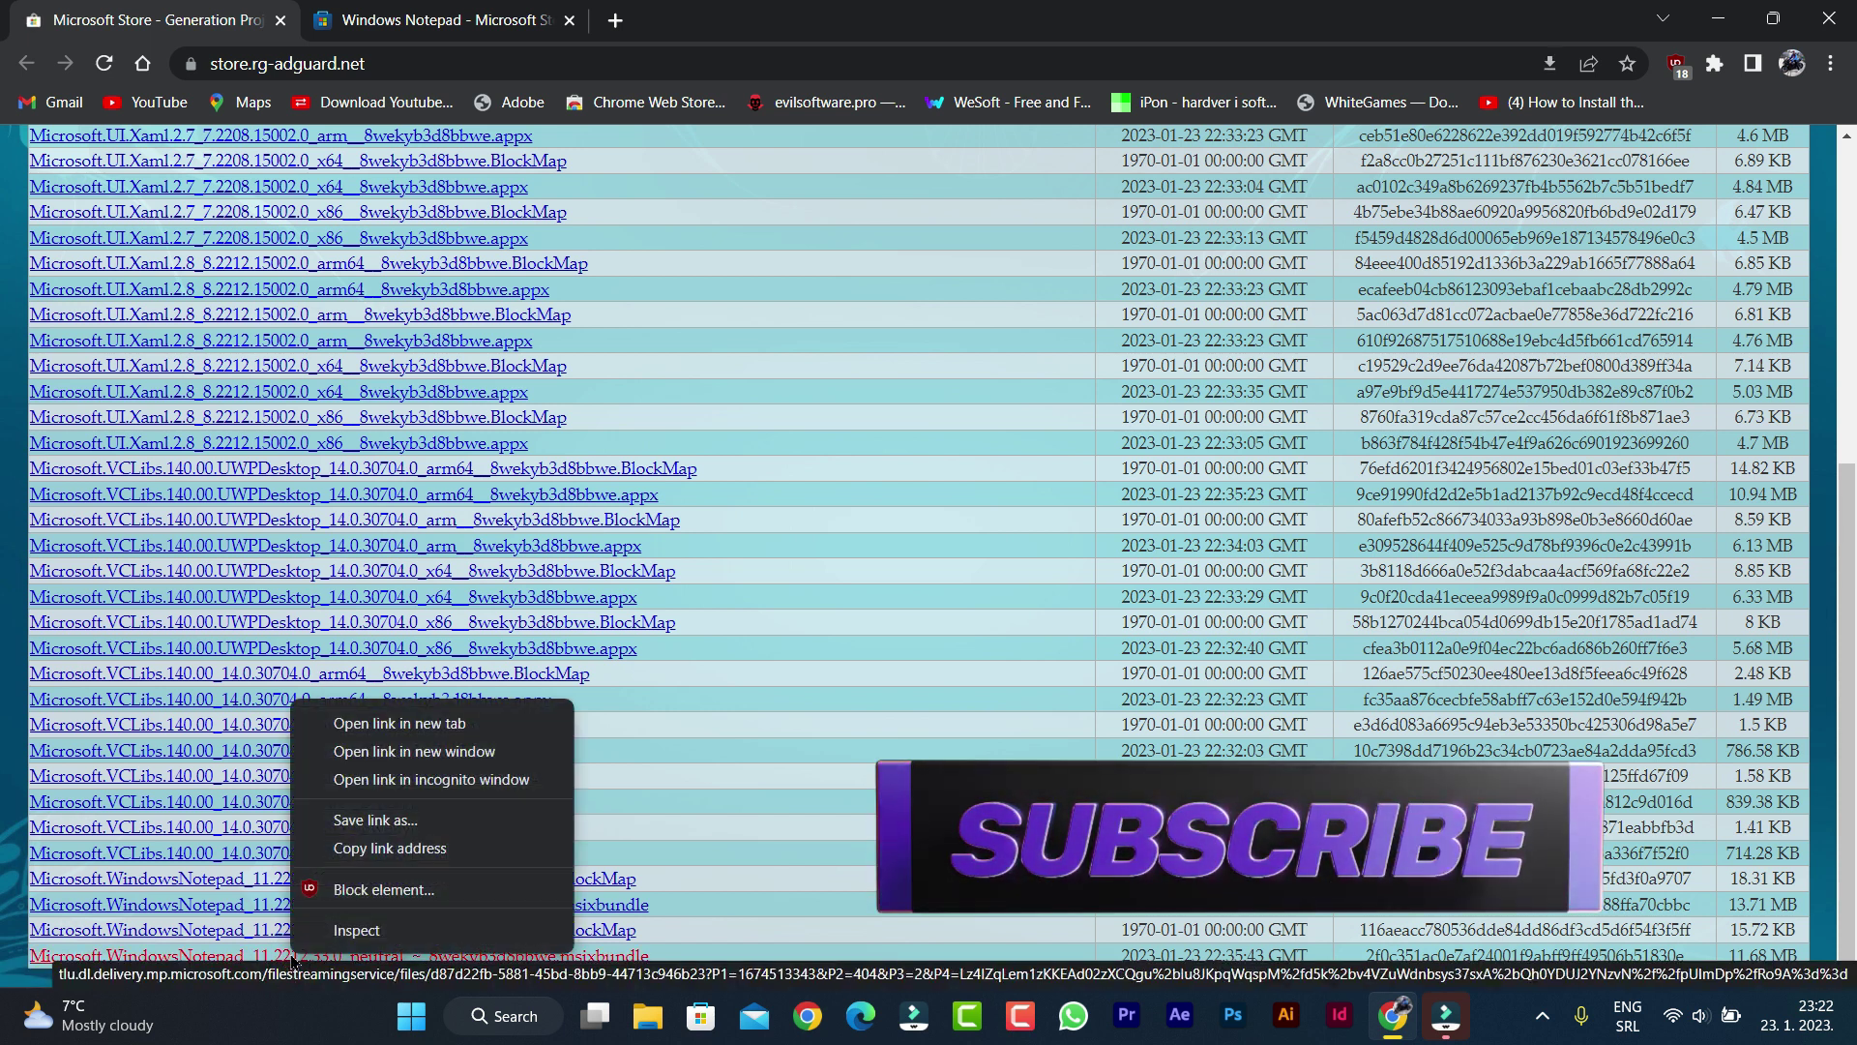
click(373, 847)
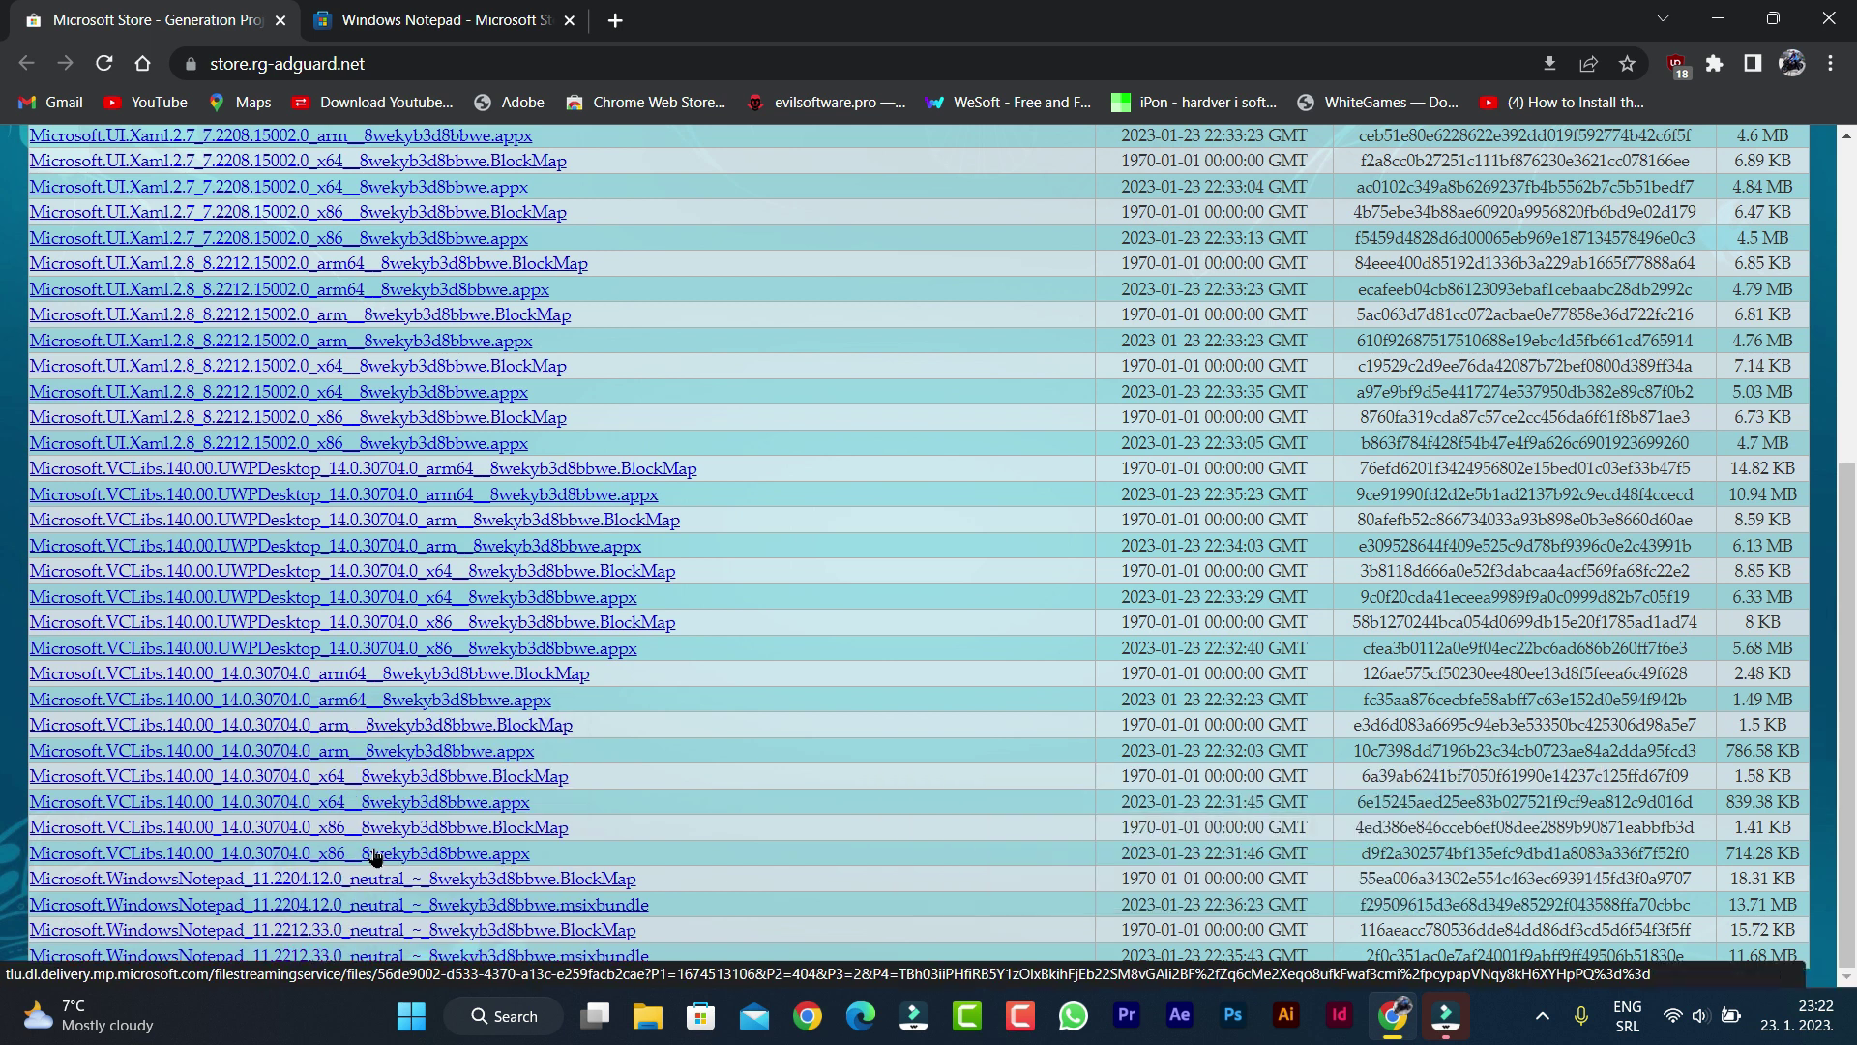
- Load the copied link in a new browser tab and save the downloaded file to the Desktop
click(616, 21)
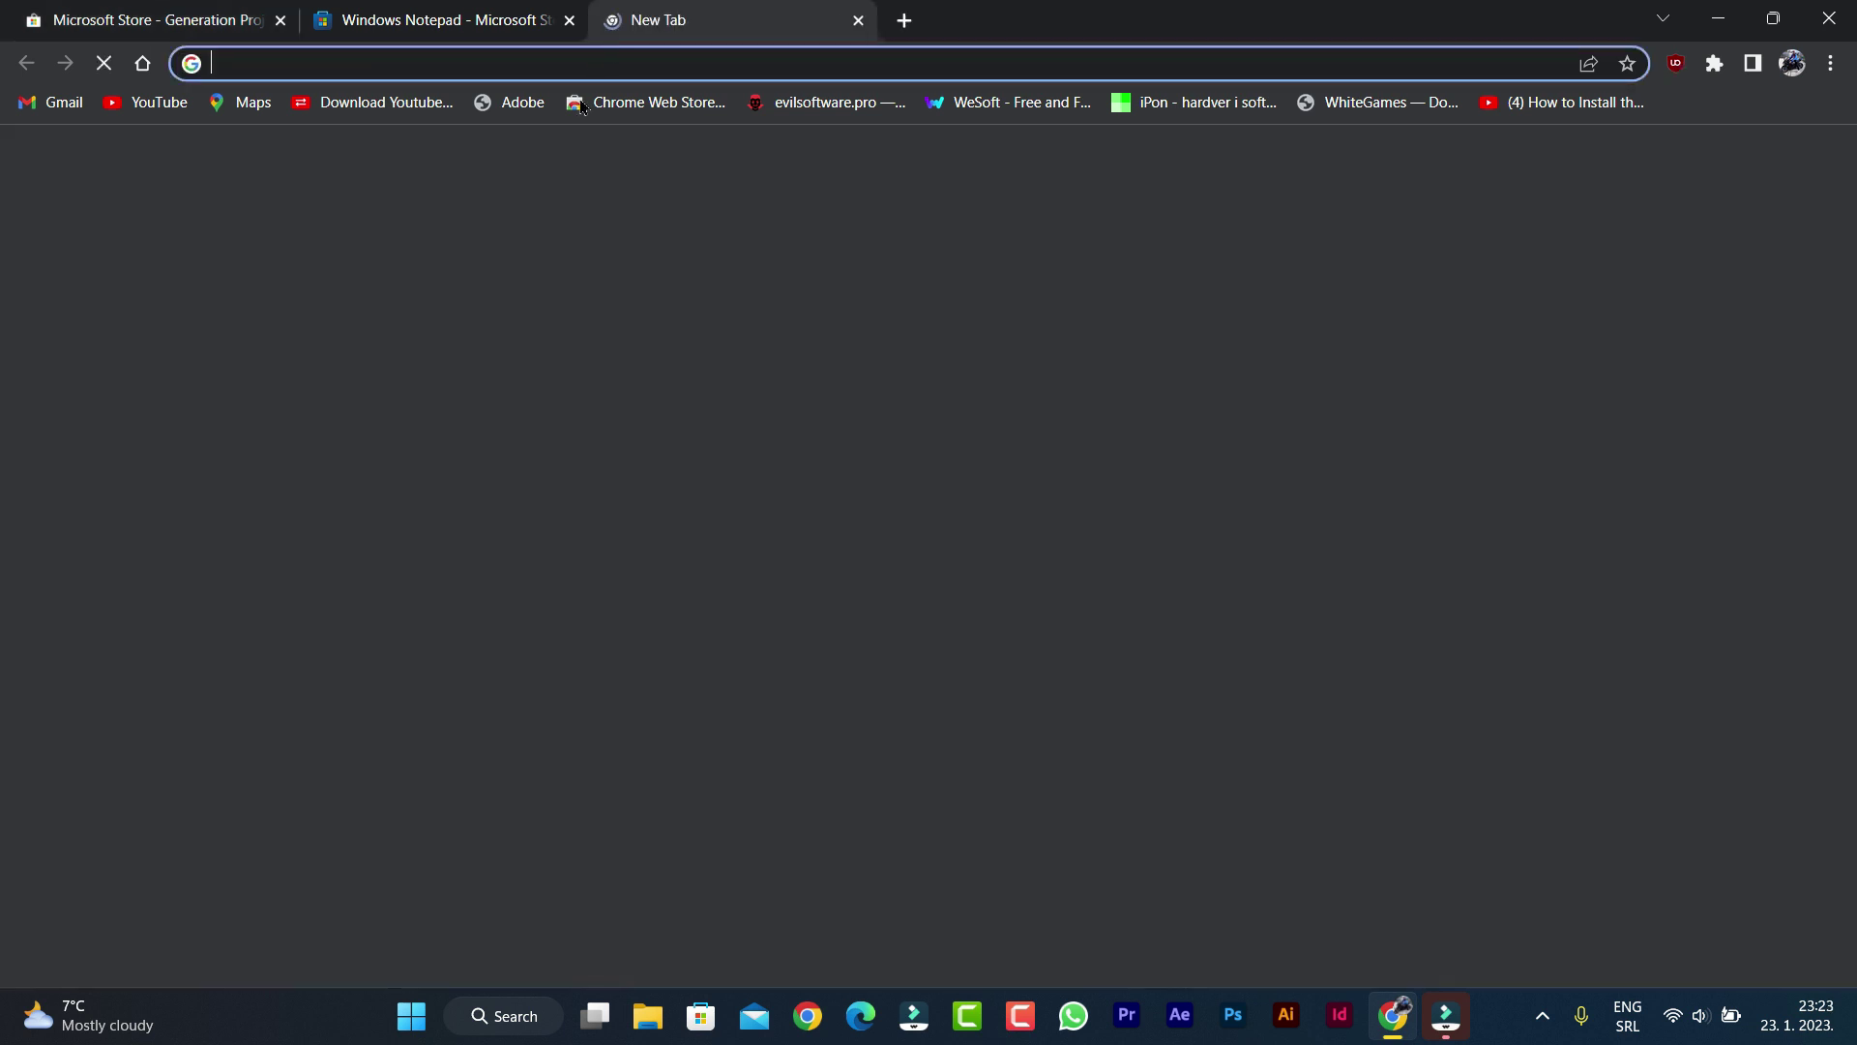
right_click(455, 62)
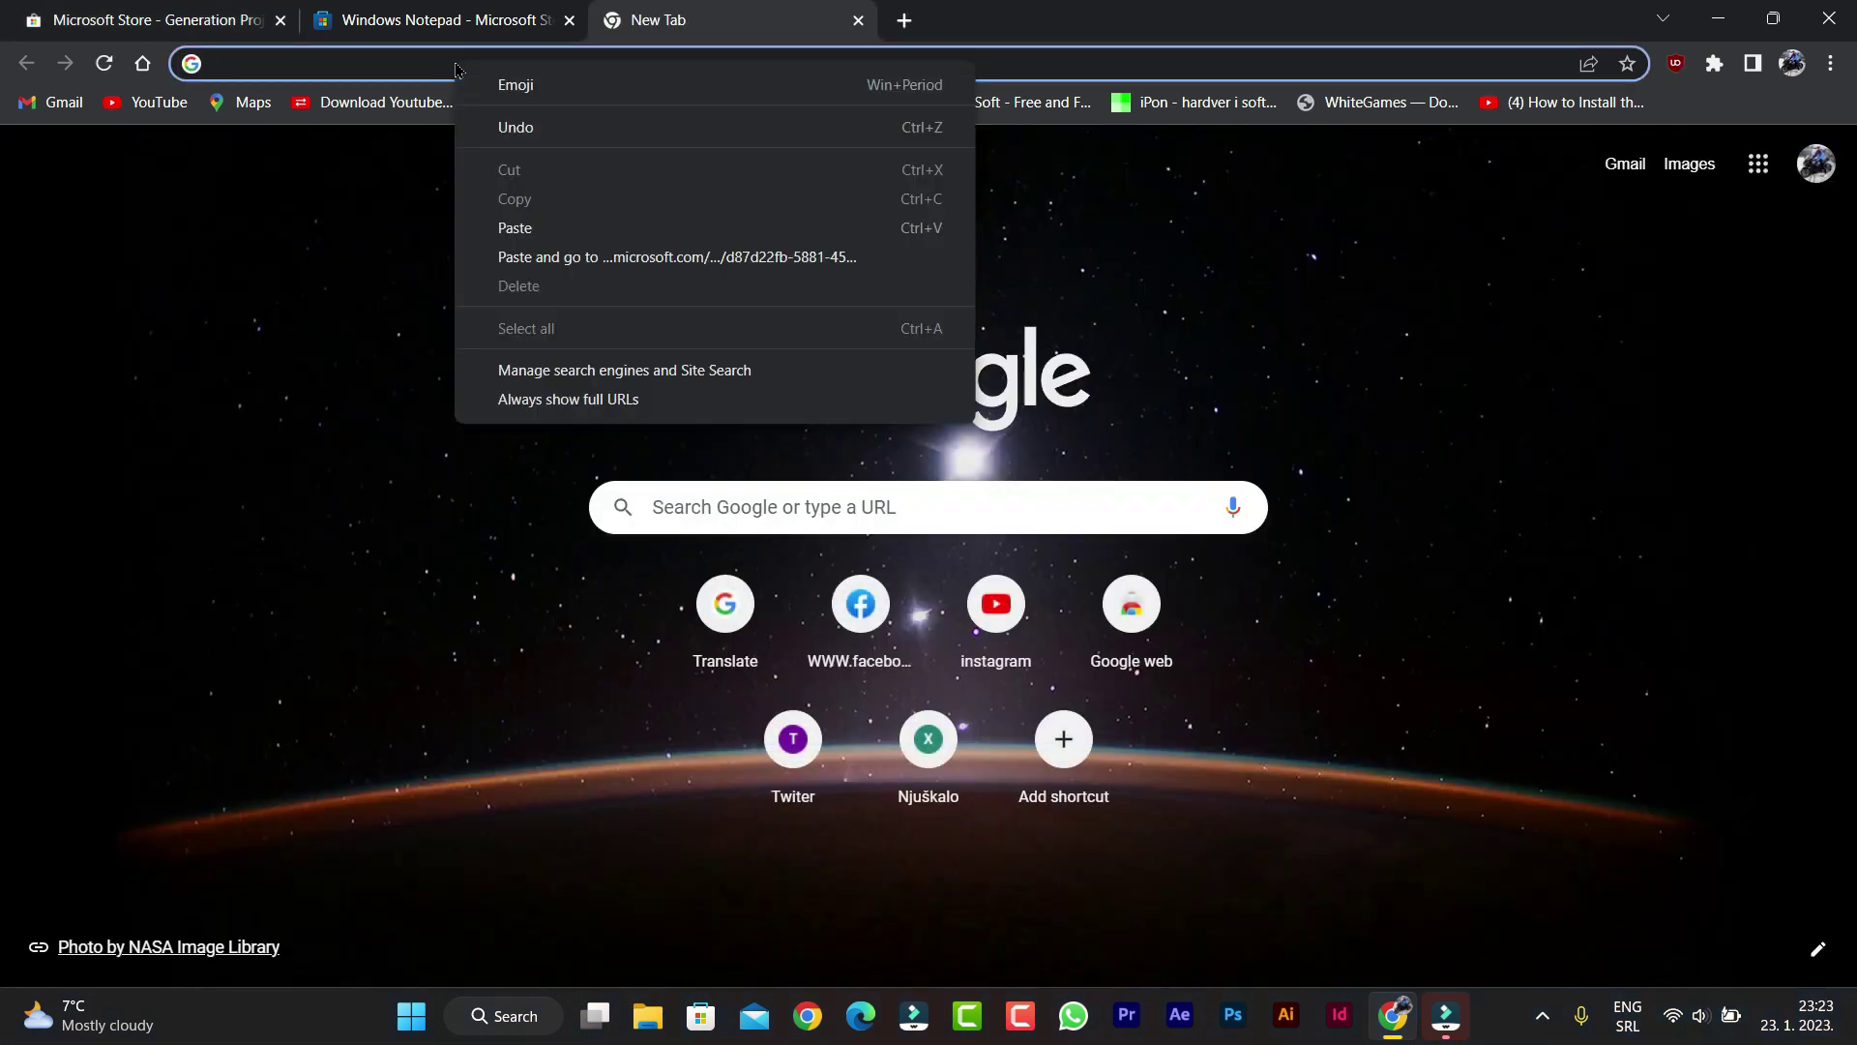
click(509, 228)
click(510, 109)
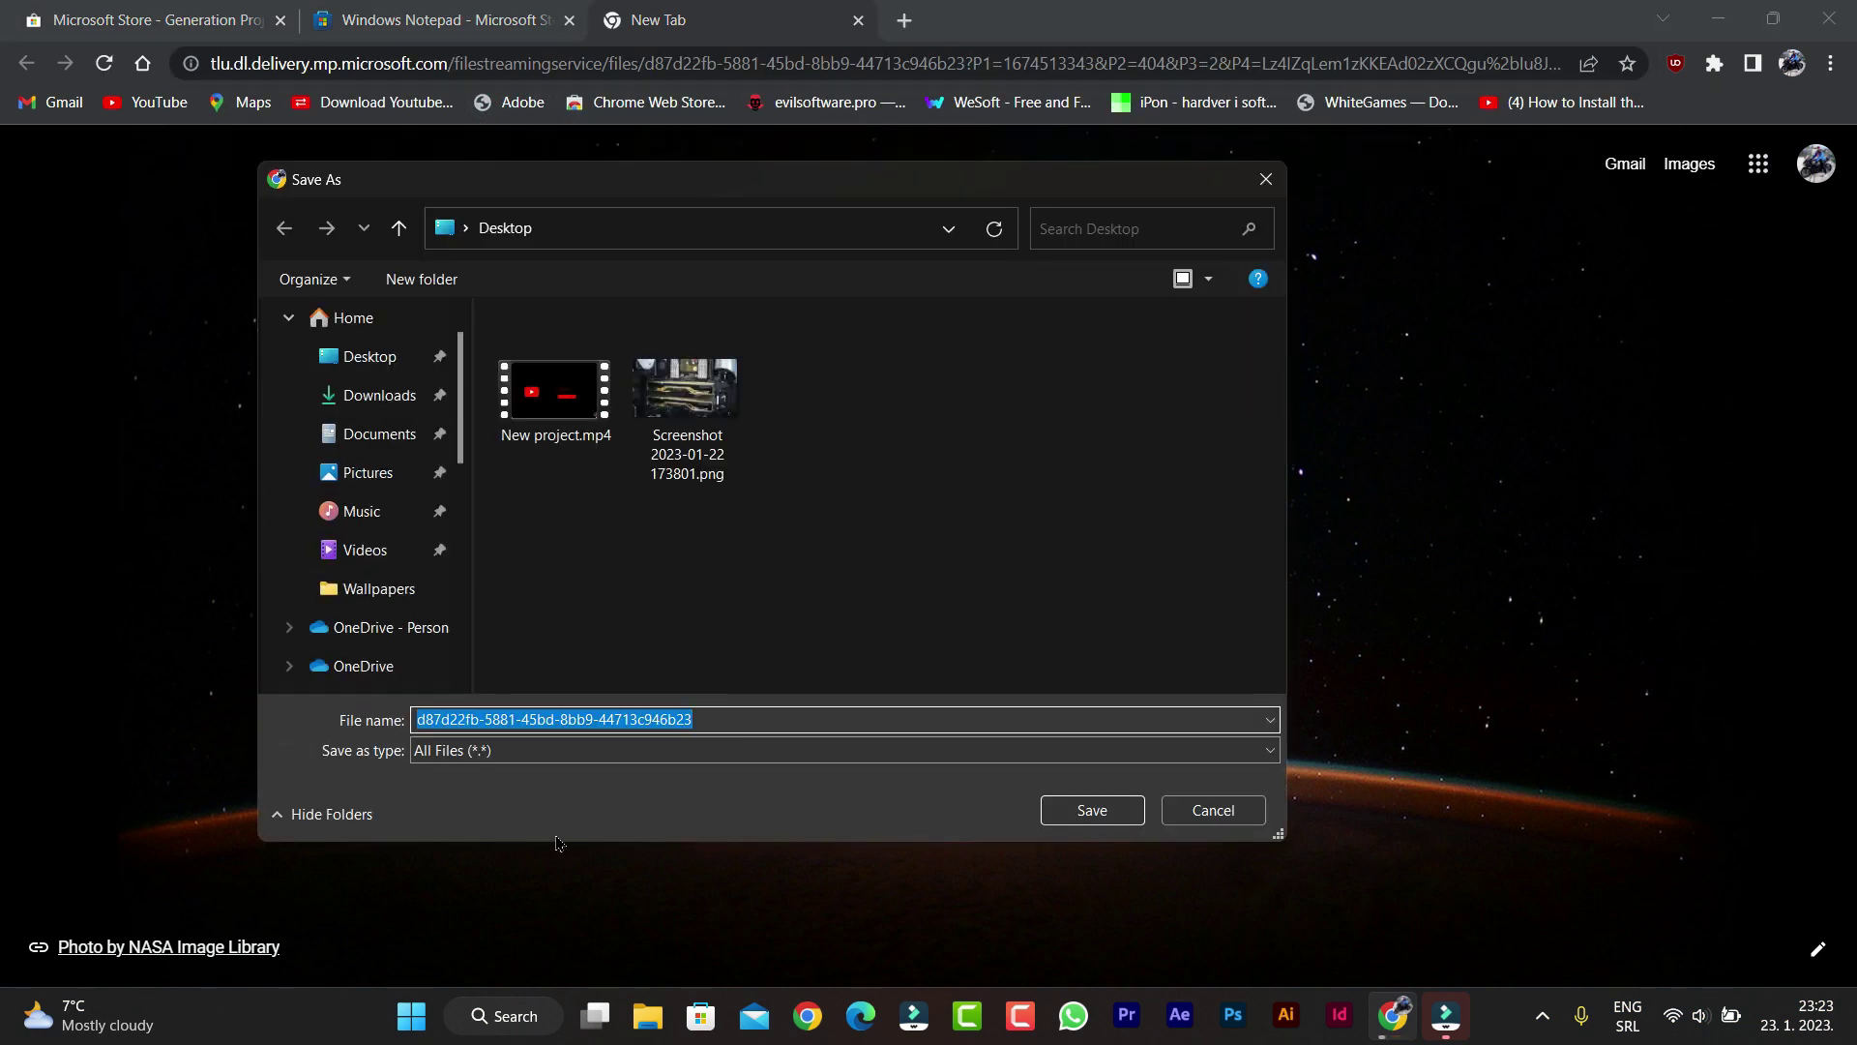
click(367, 357)
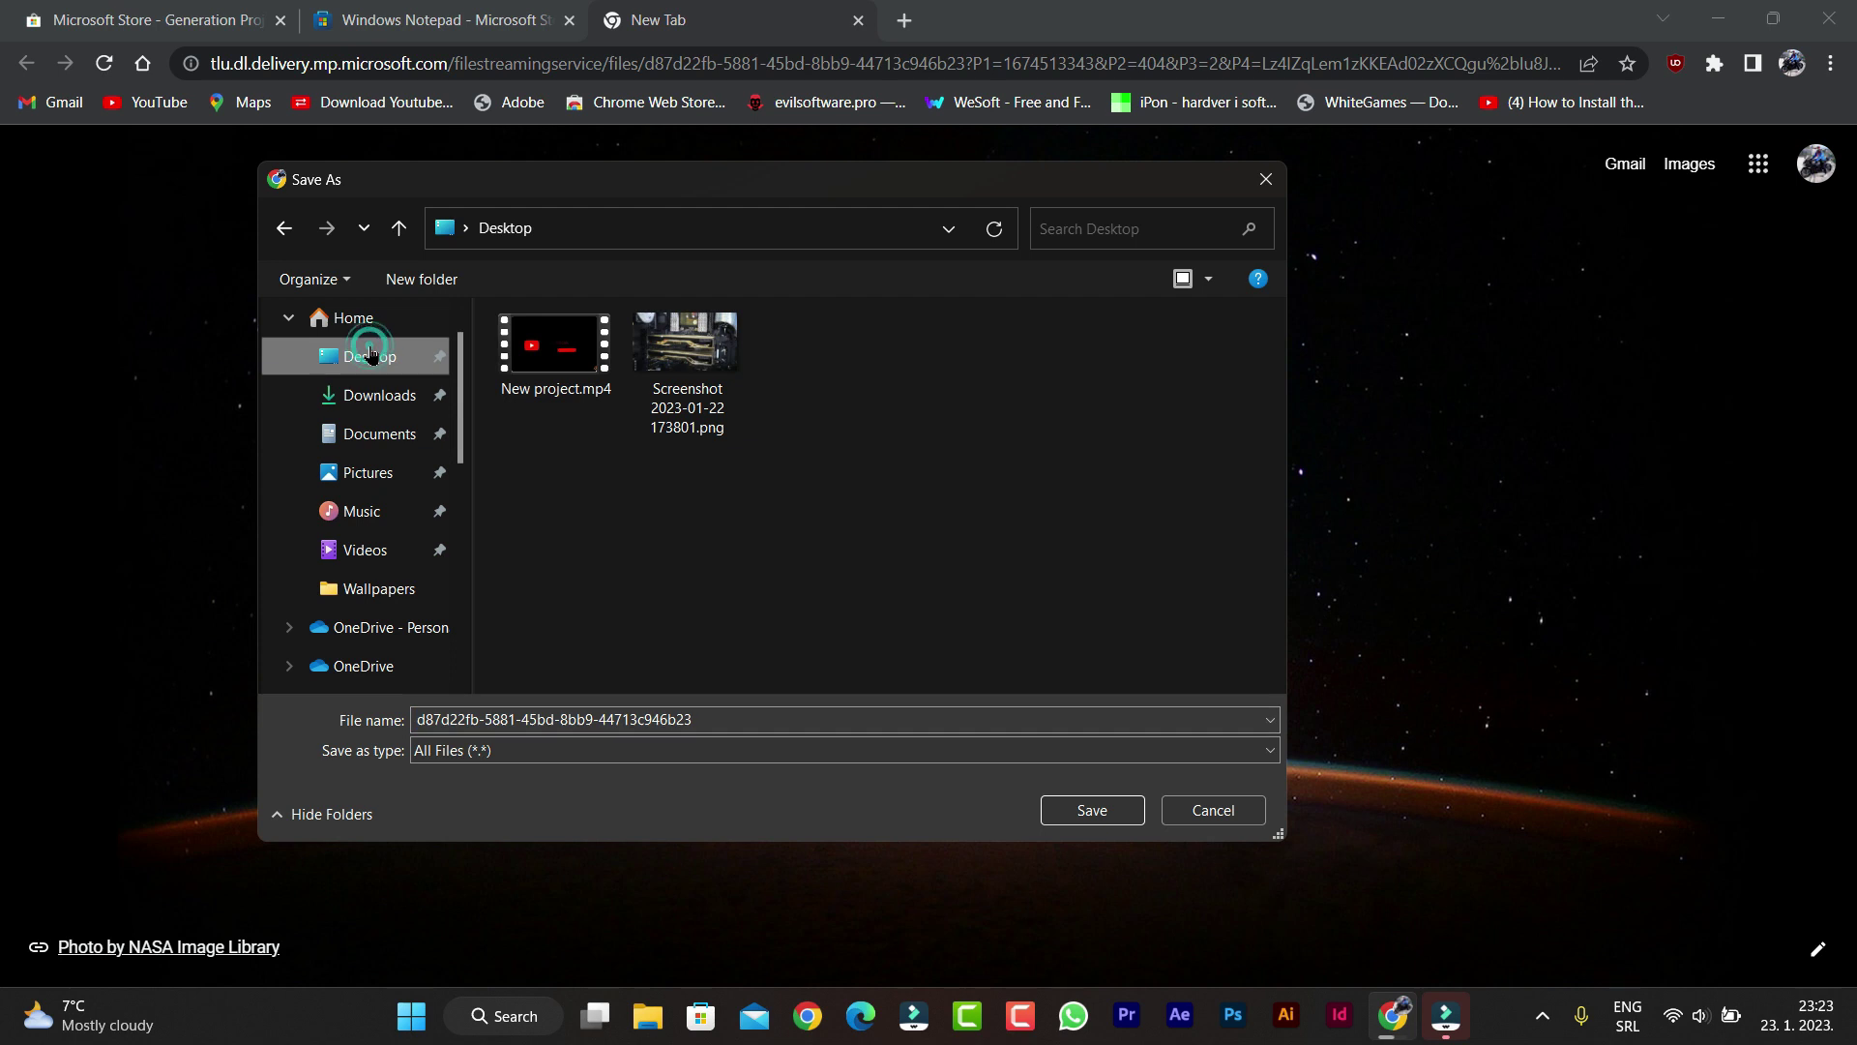
click(1088, 813)
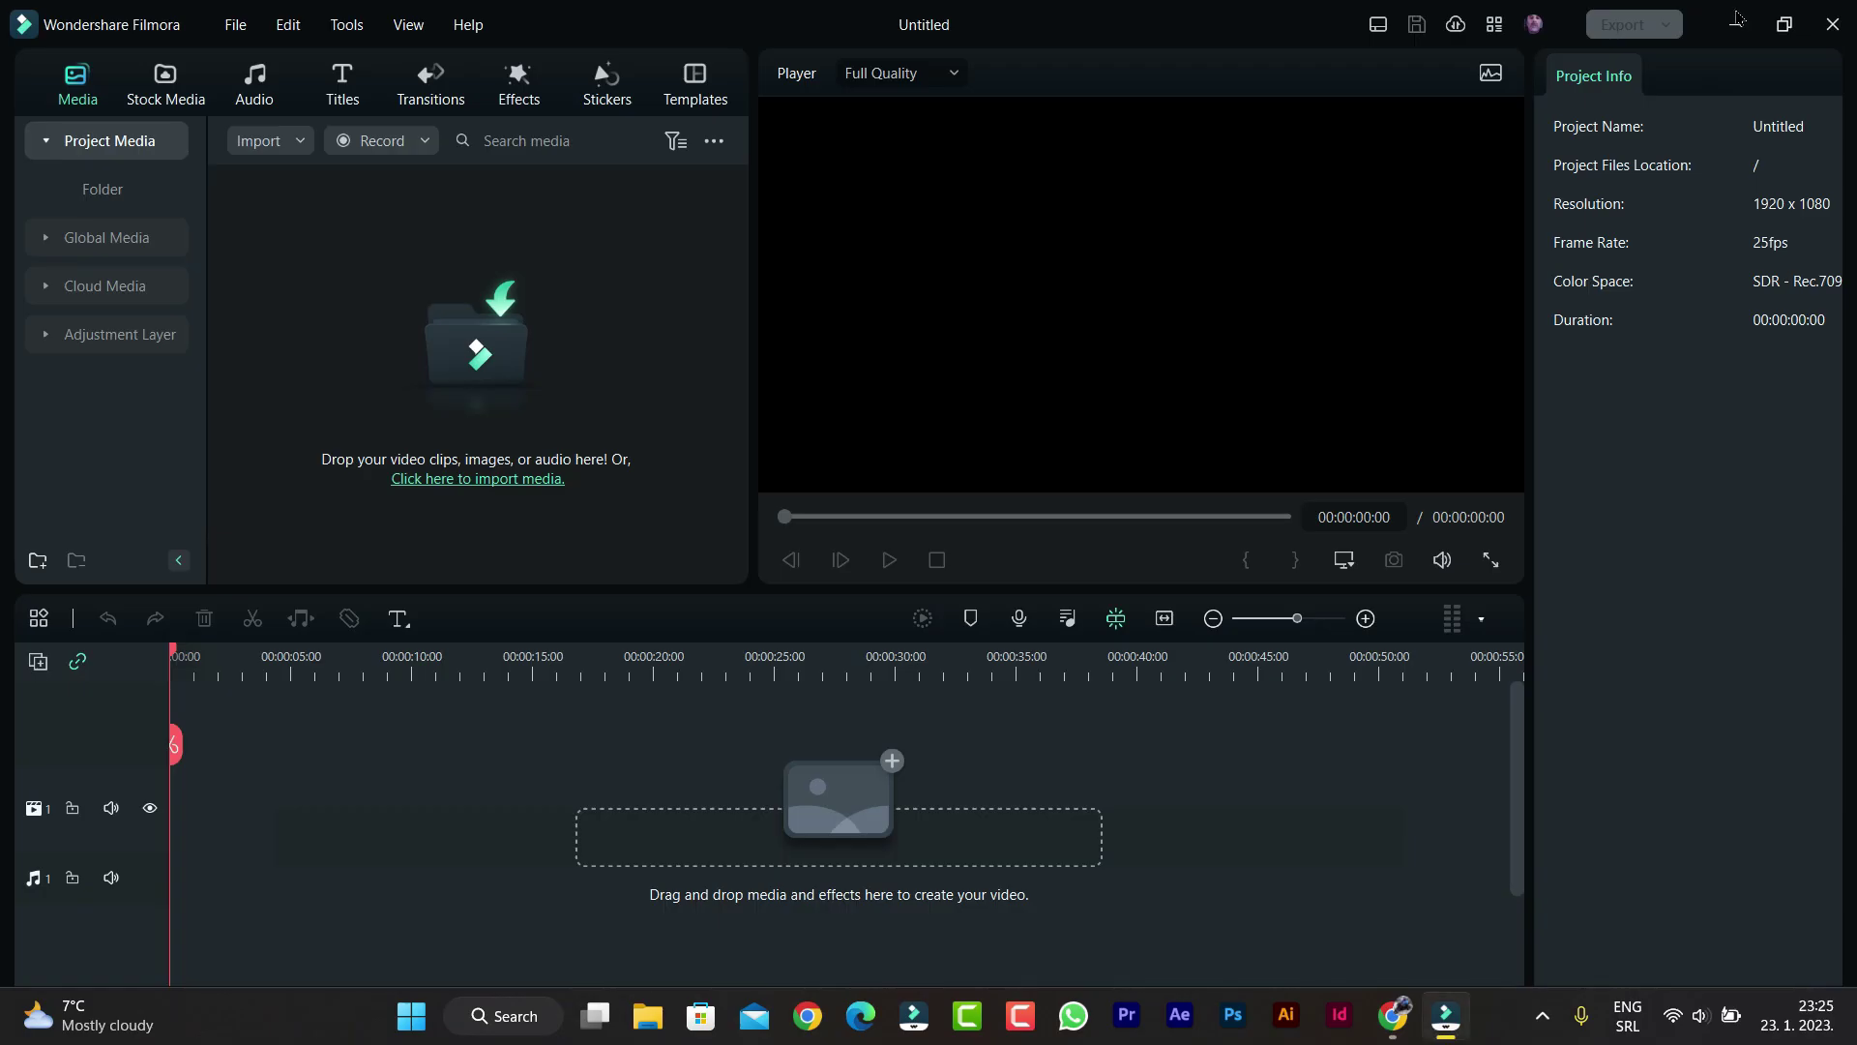
- Minimize Filmora, move the downloaded Notepad package to a free area of the desktop and install it as an update
click(1737, 22)
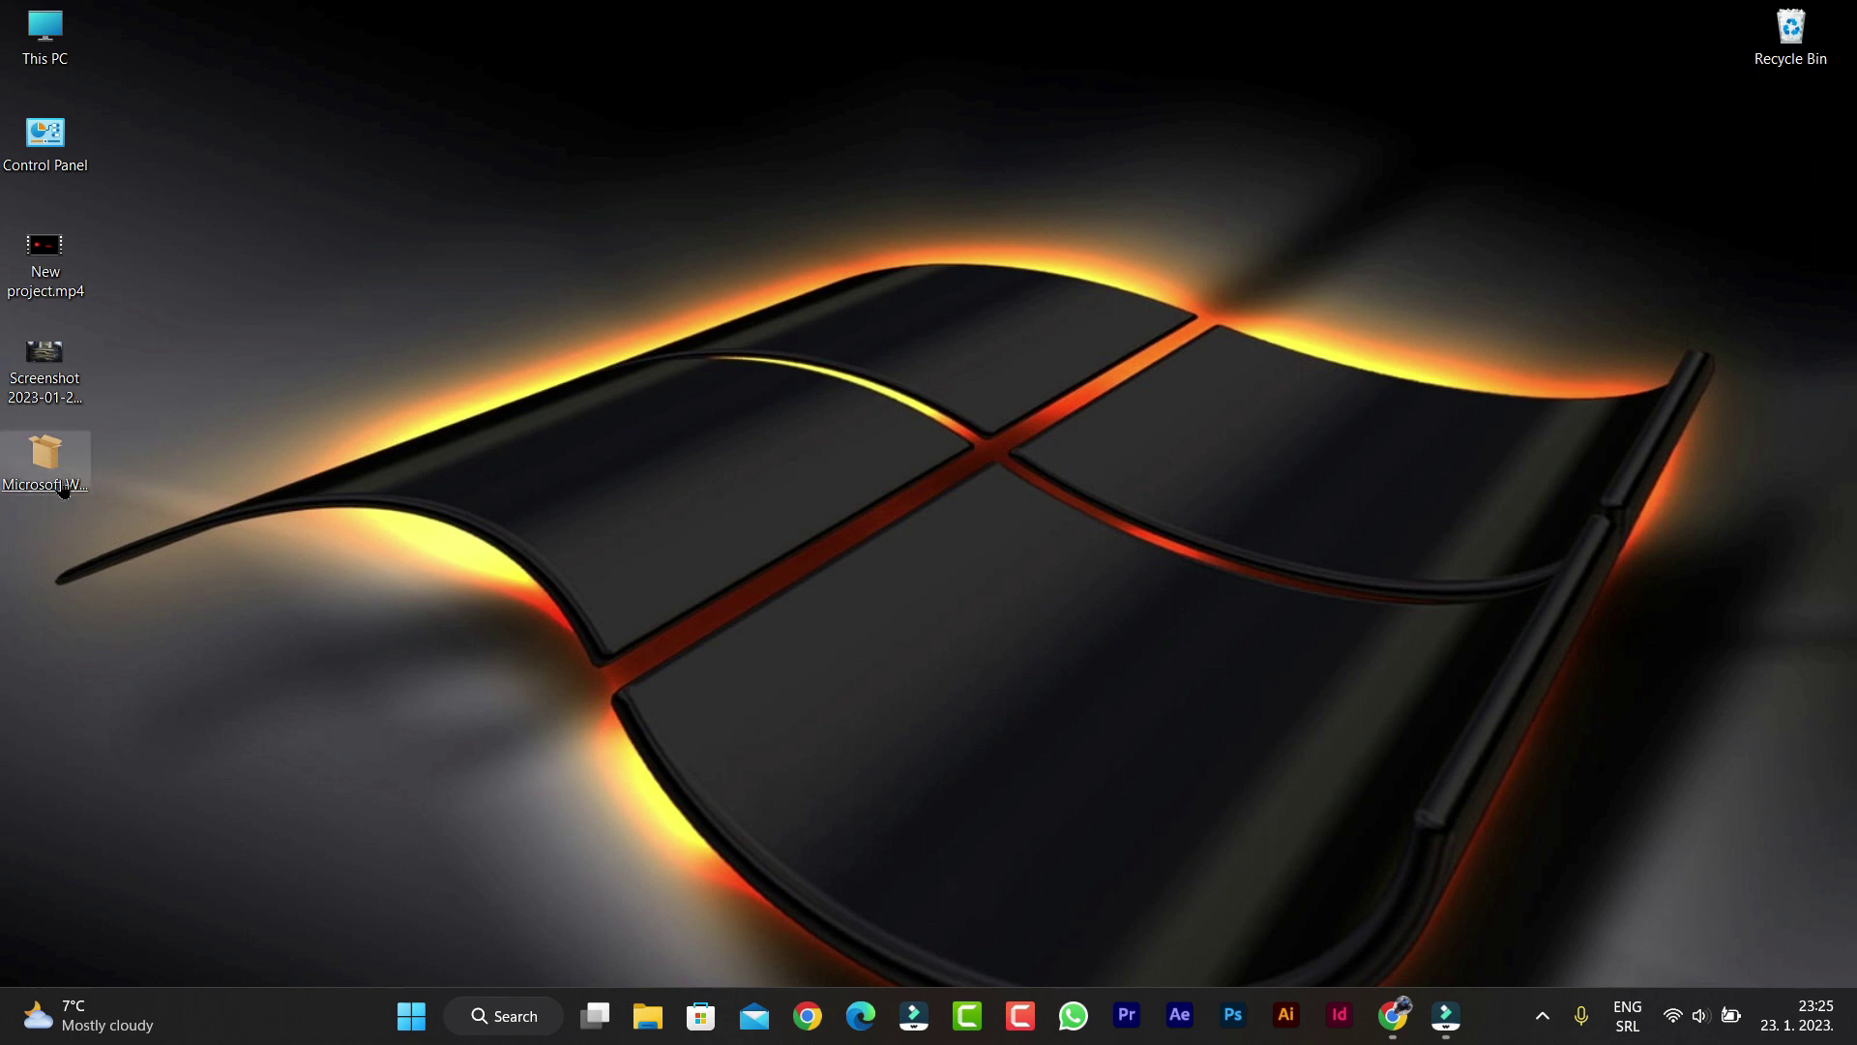
drag(60, 476, 419, 253)
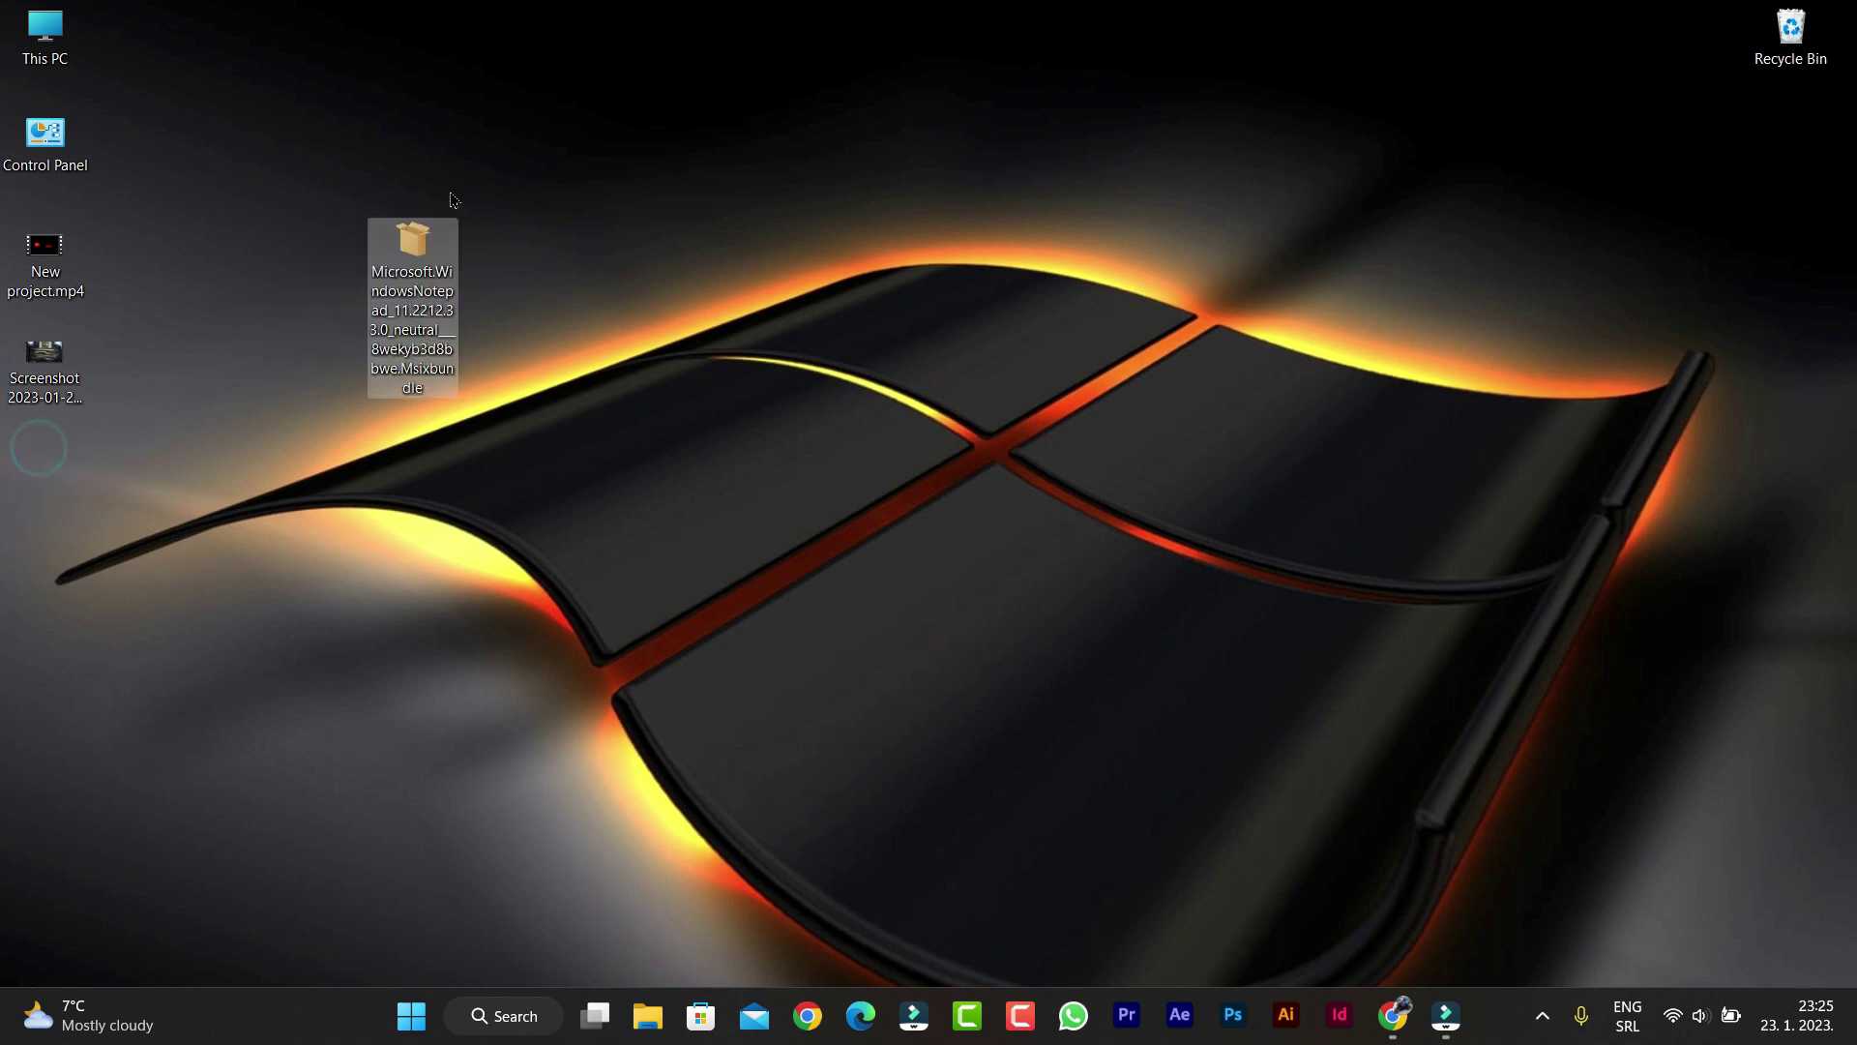
right_click(412, 243)
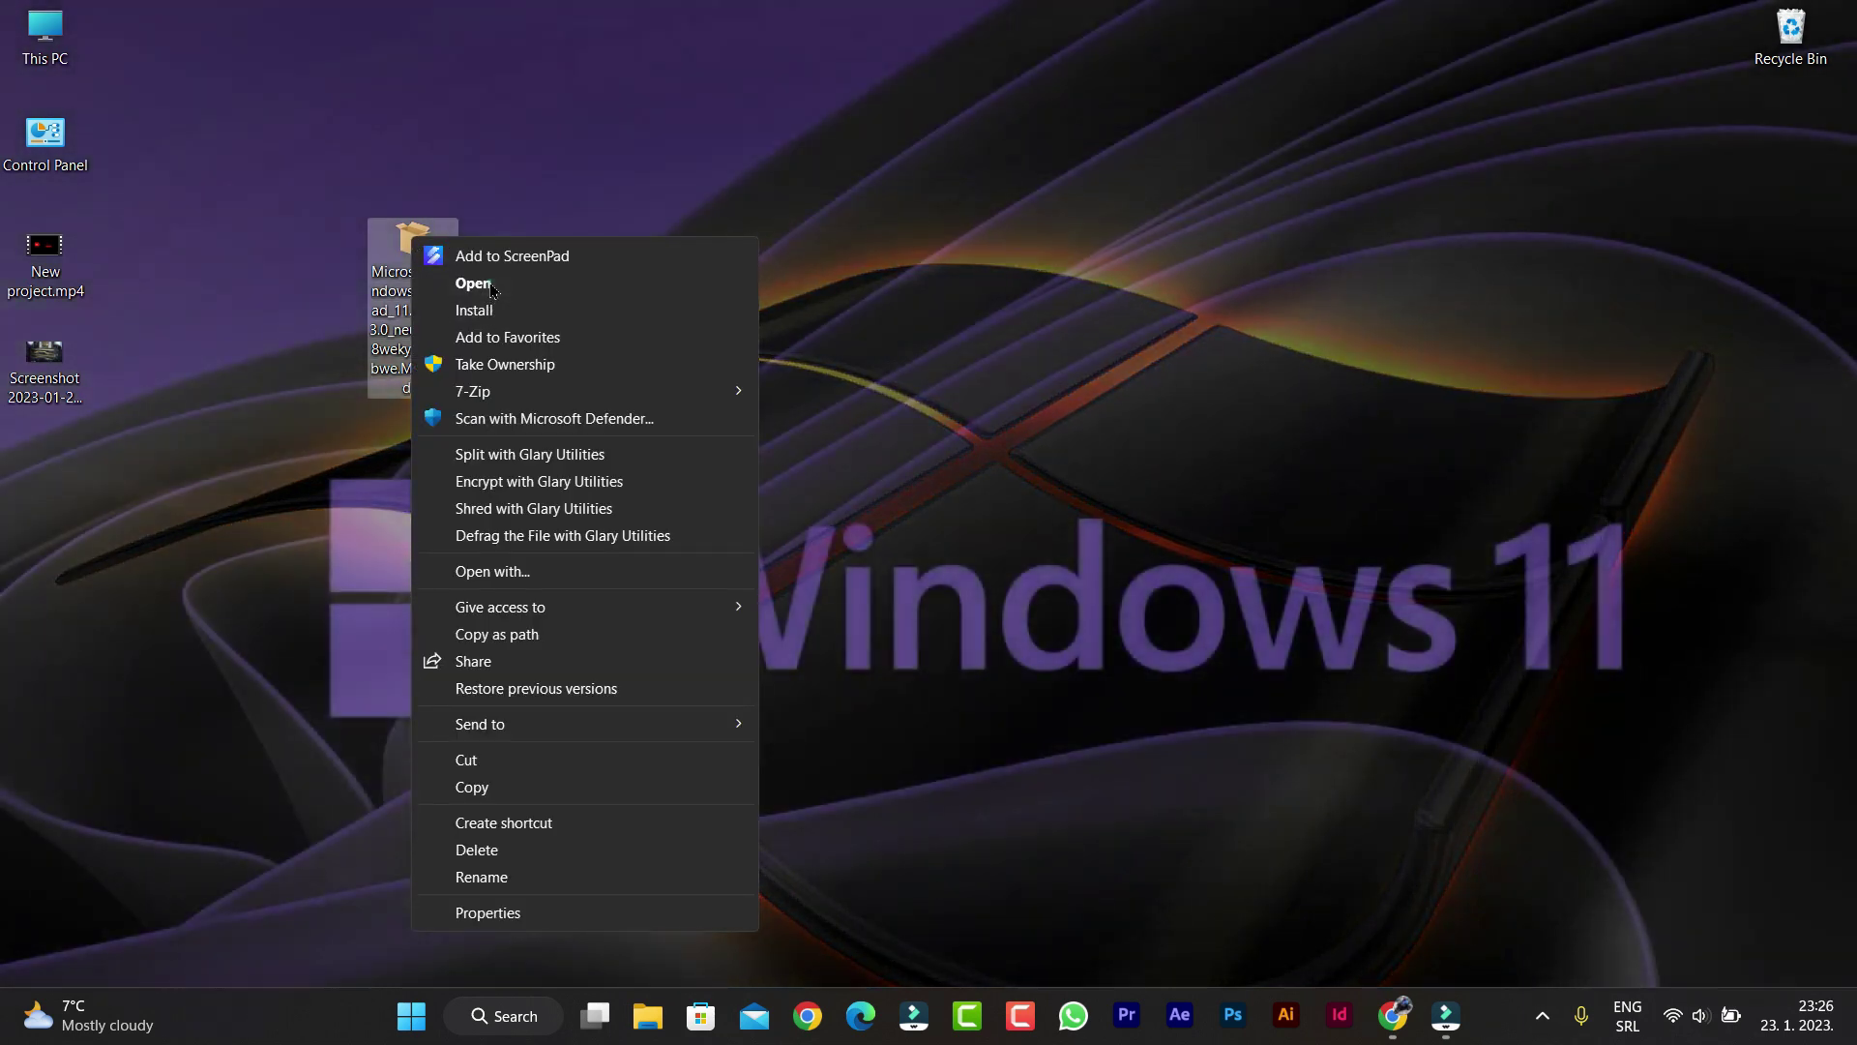
click(490, 312)
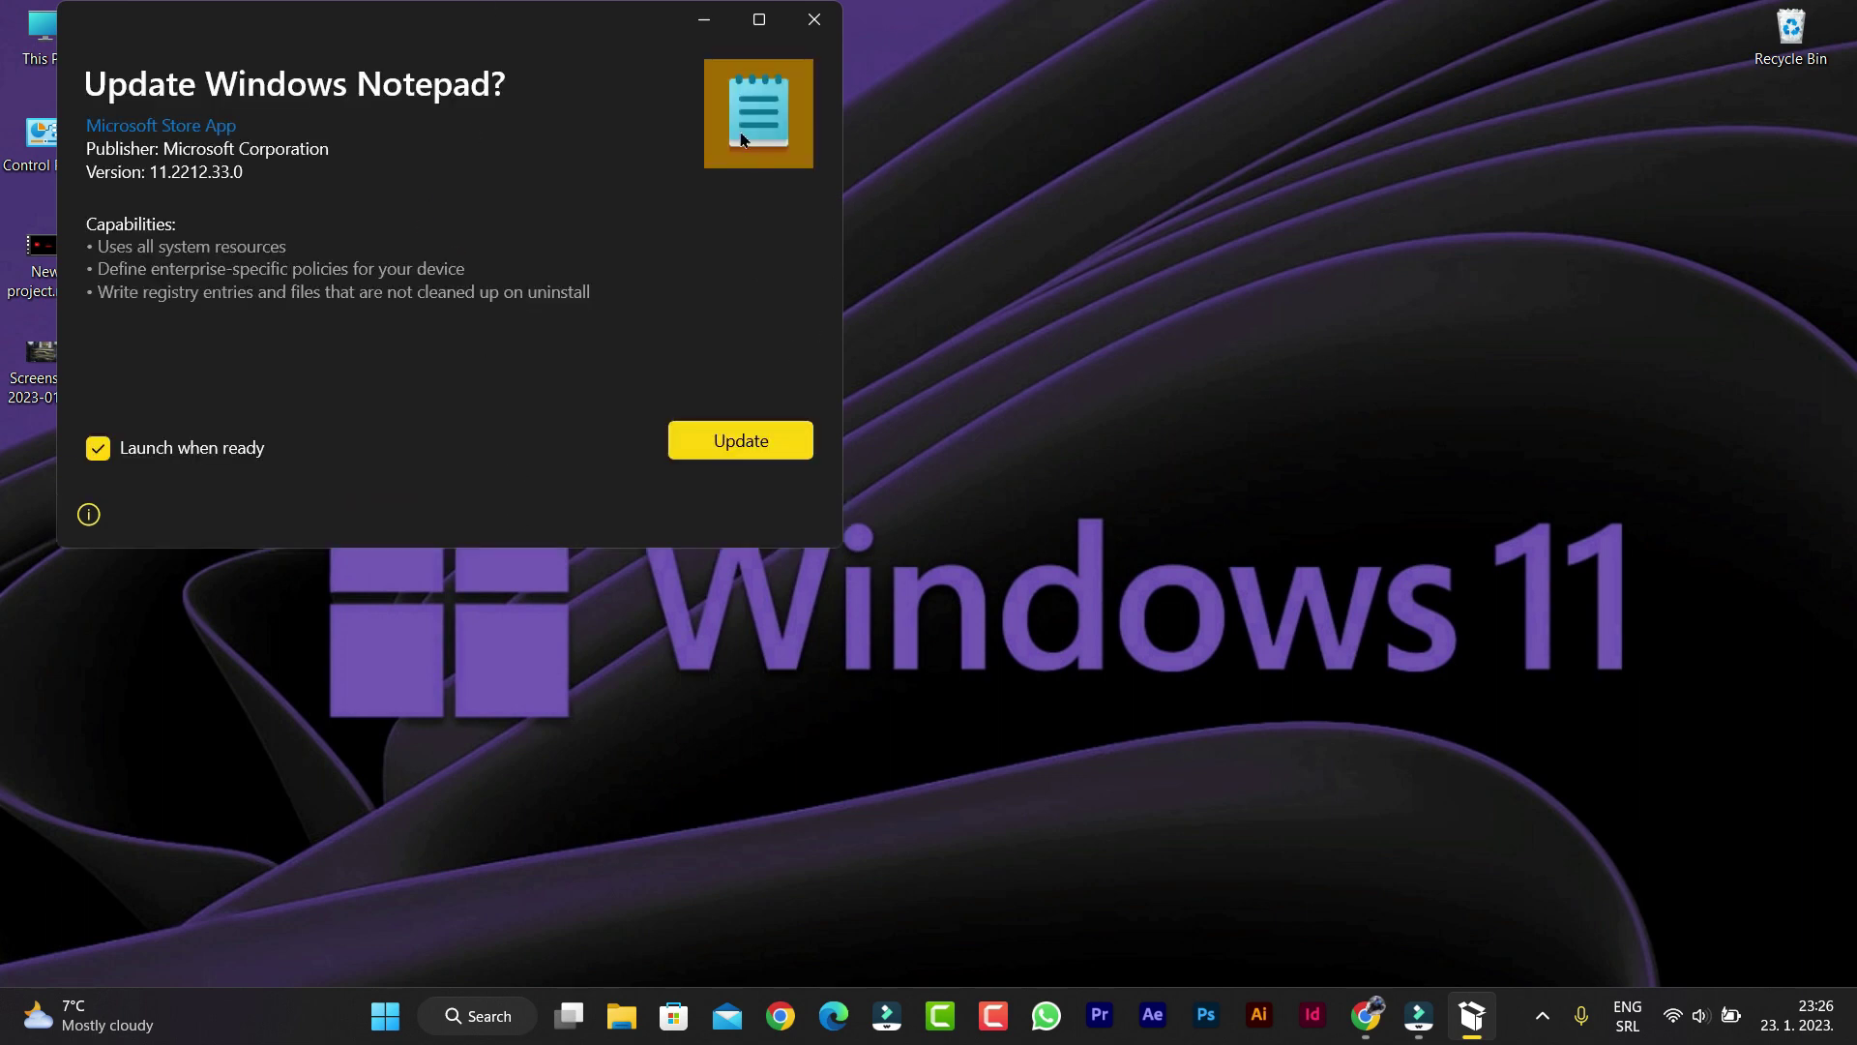
click(735, 439)
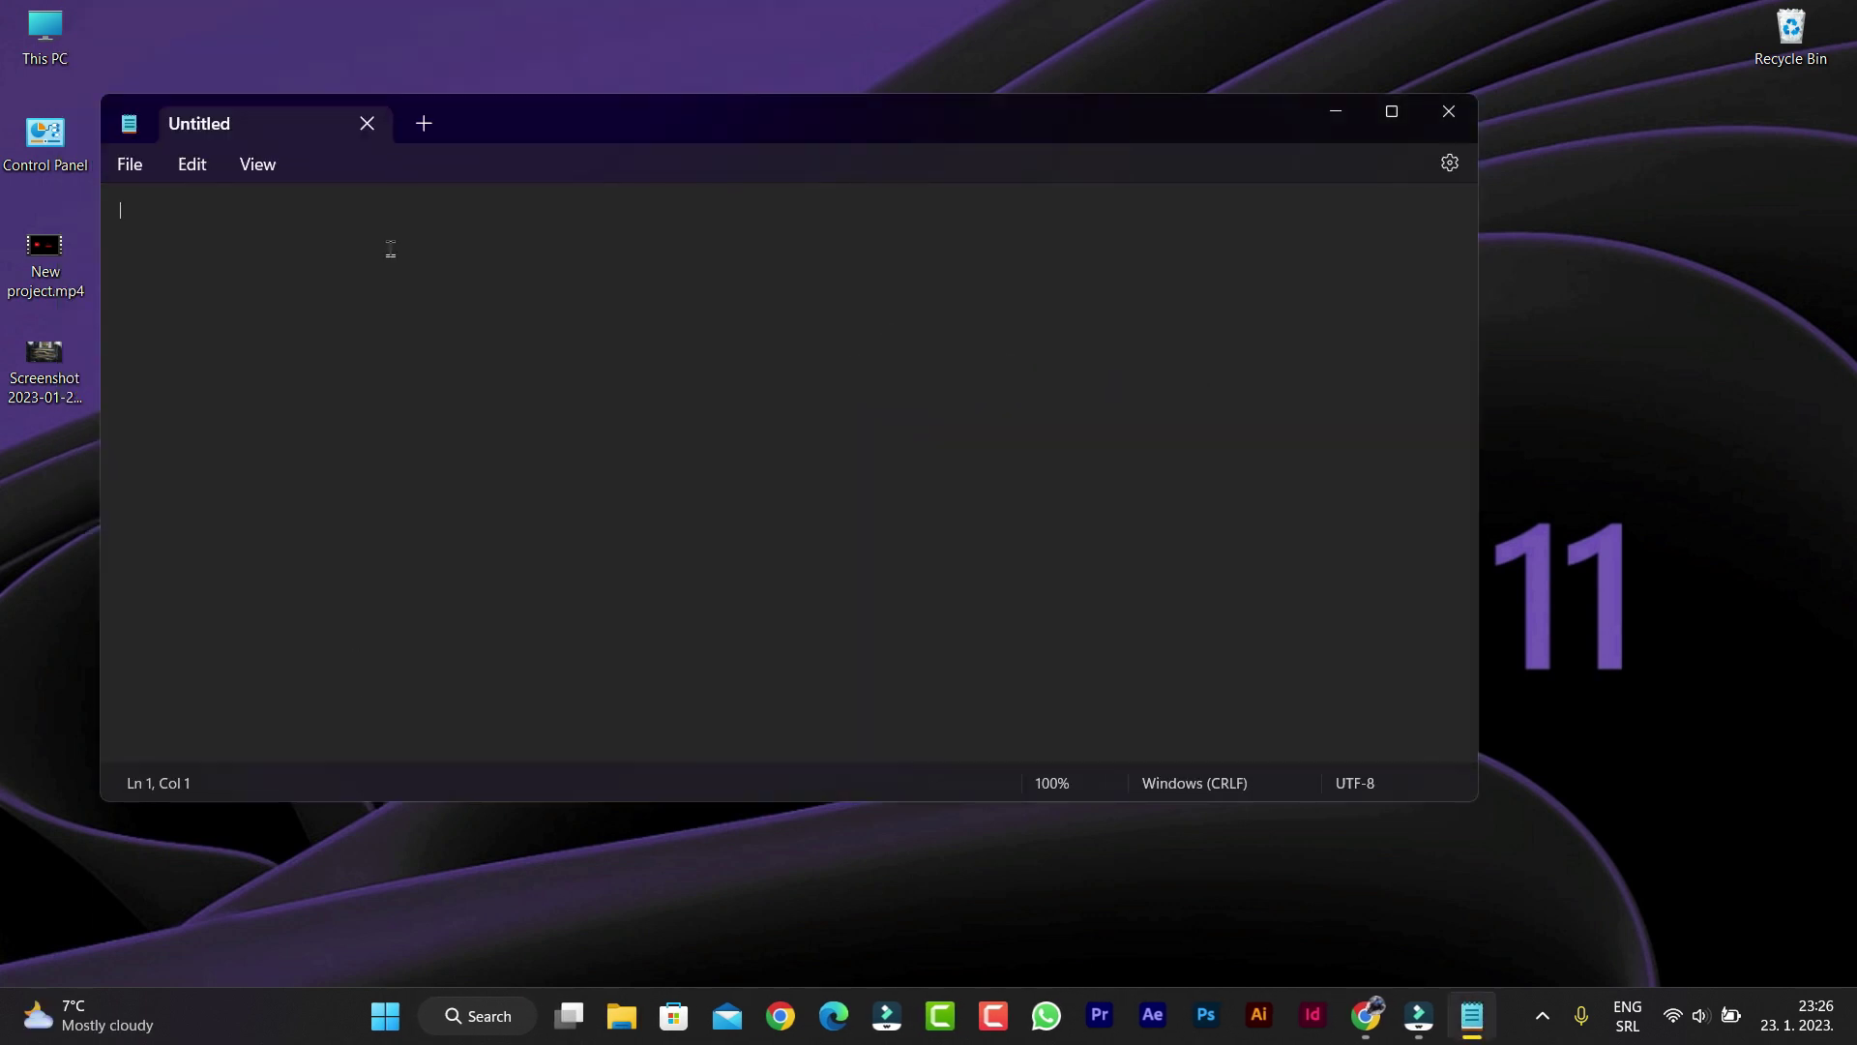
- Add four new untitled tabs in the Notepad window
click(424, 122)
click(686, 125)
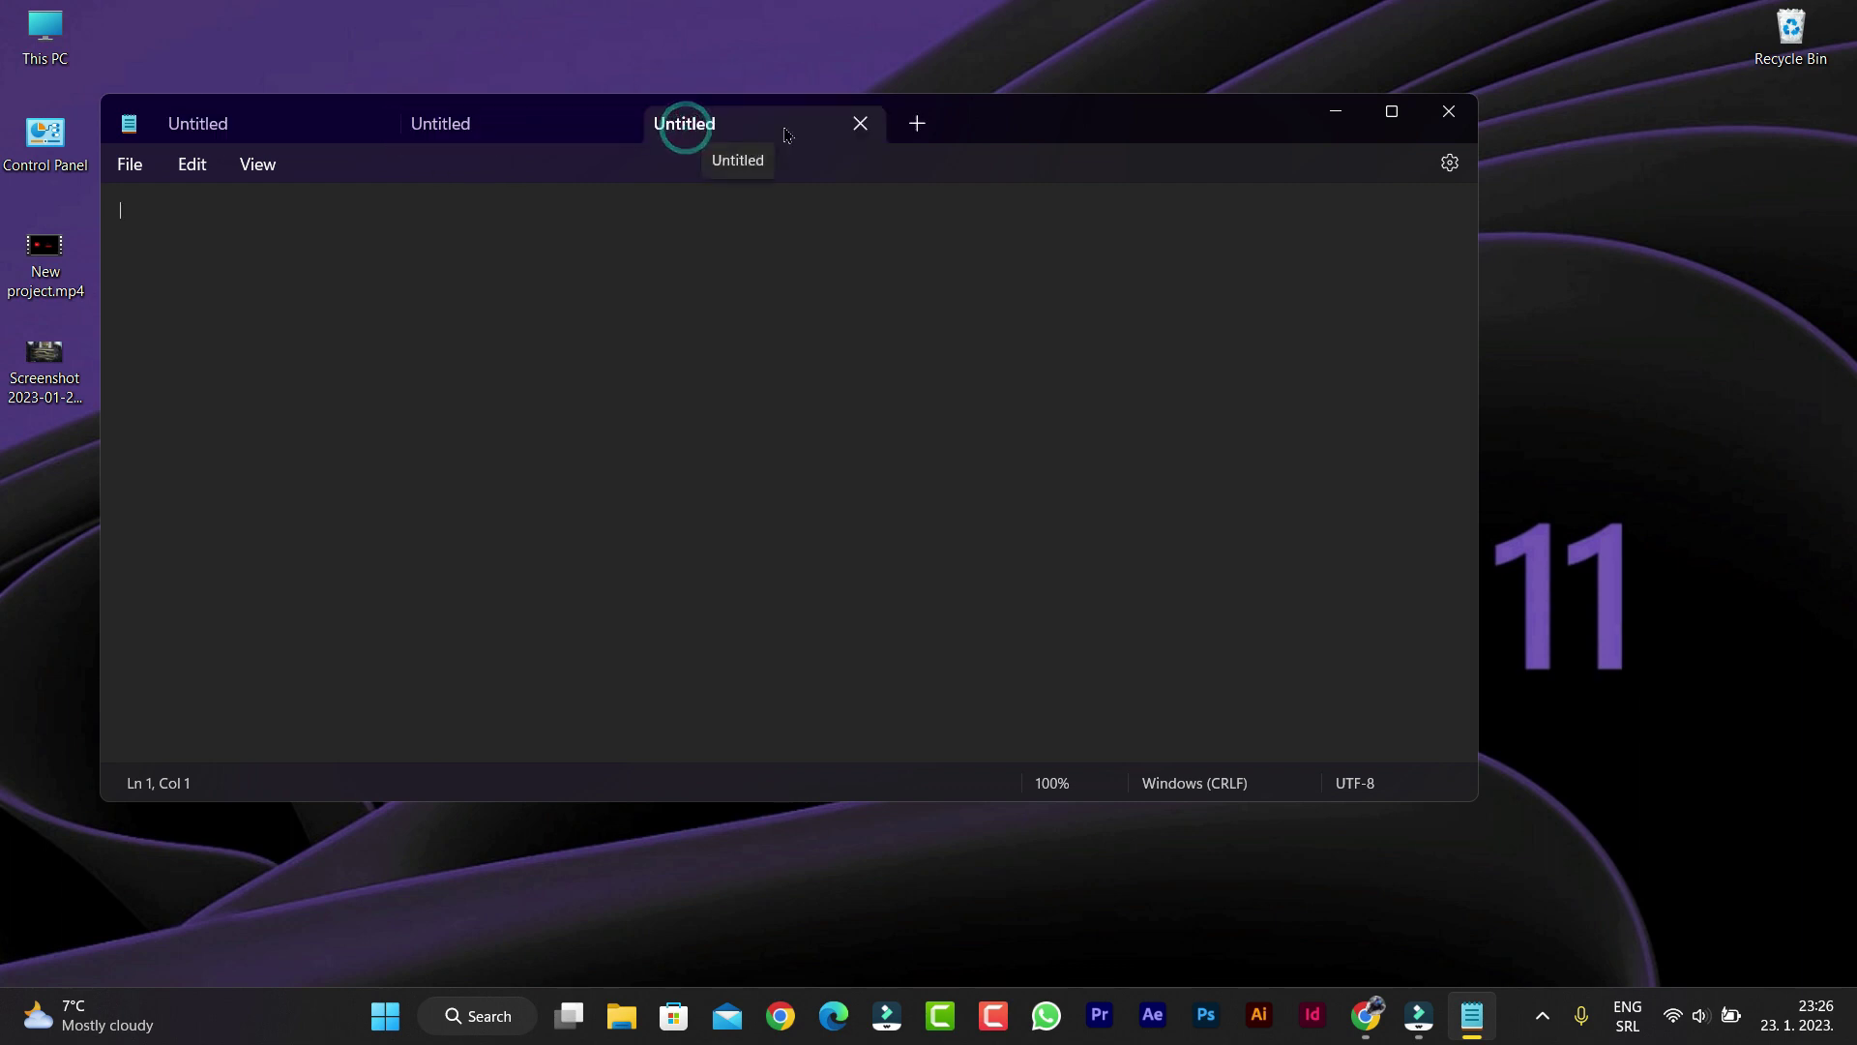
click(916, 124)
click(1165, 125)
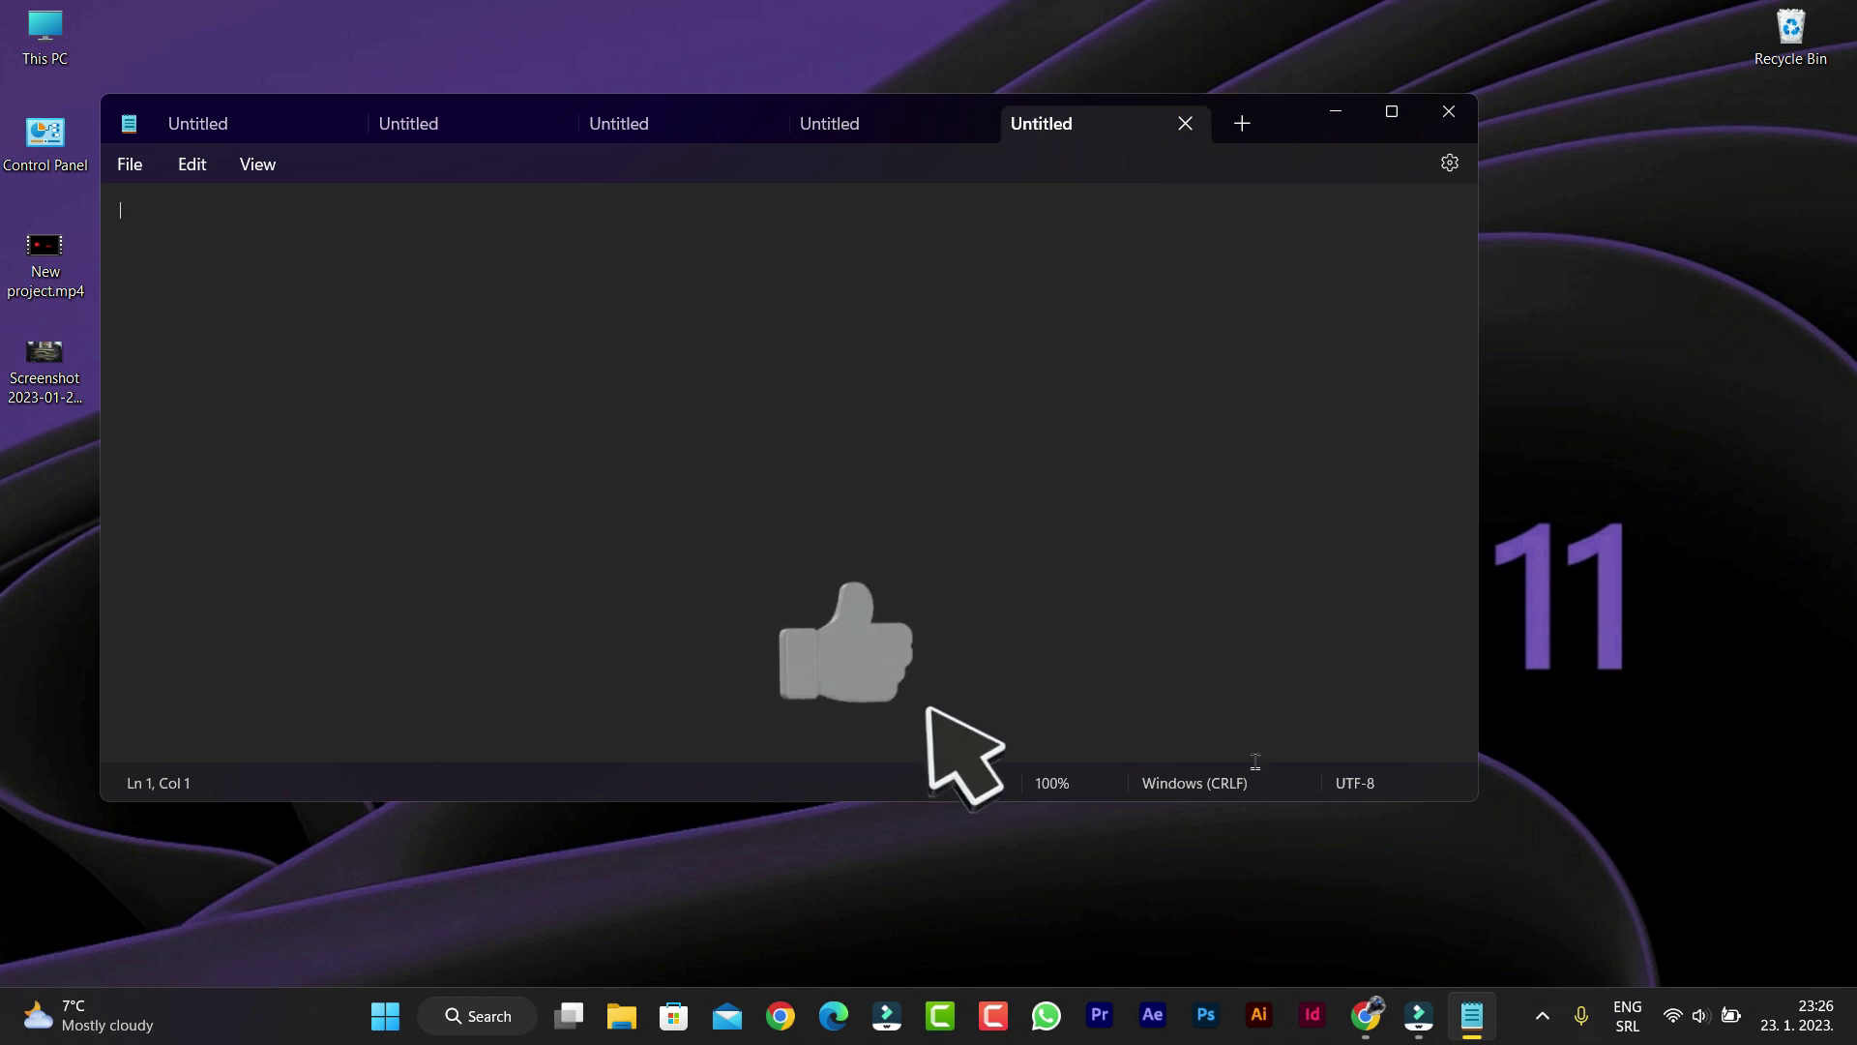
- Capture a rectangular screenshot of the Notepad window and open it in Snipping Tool
key(super+shift+s)
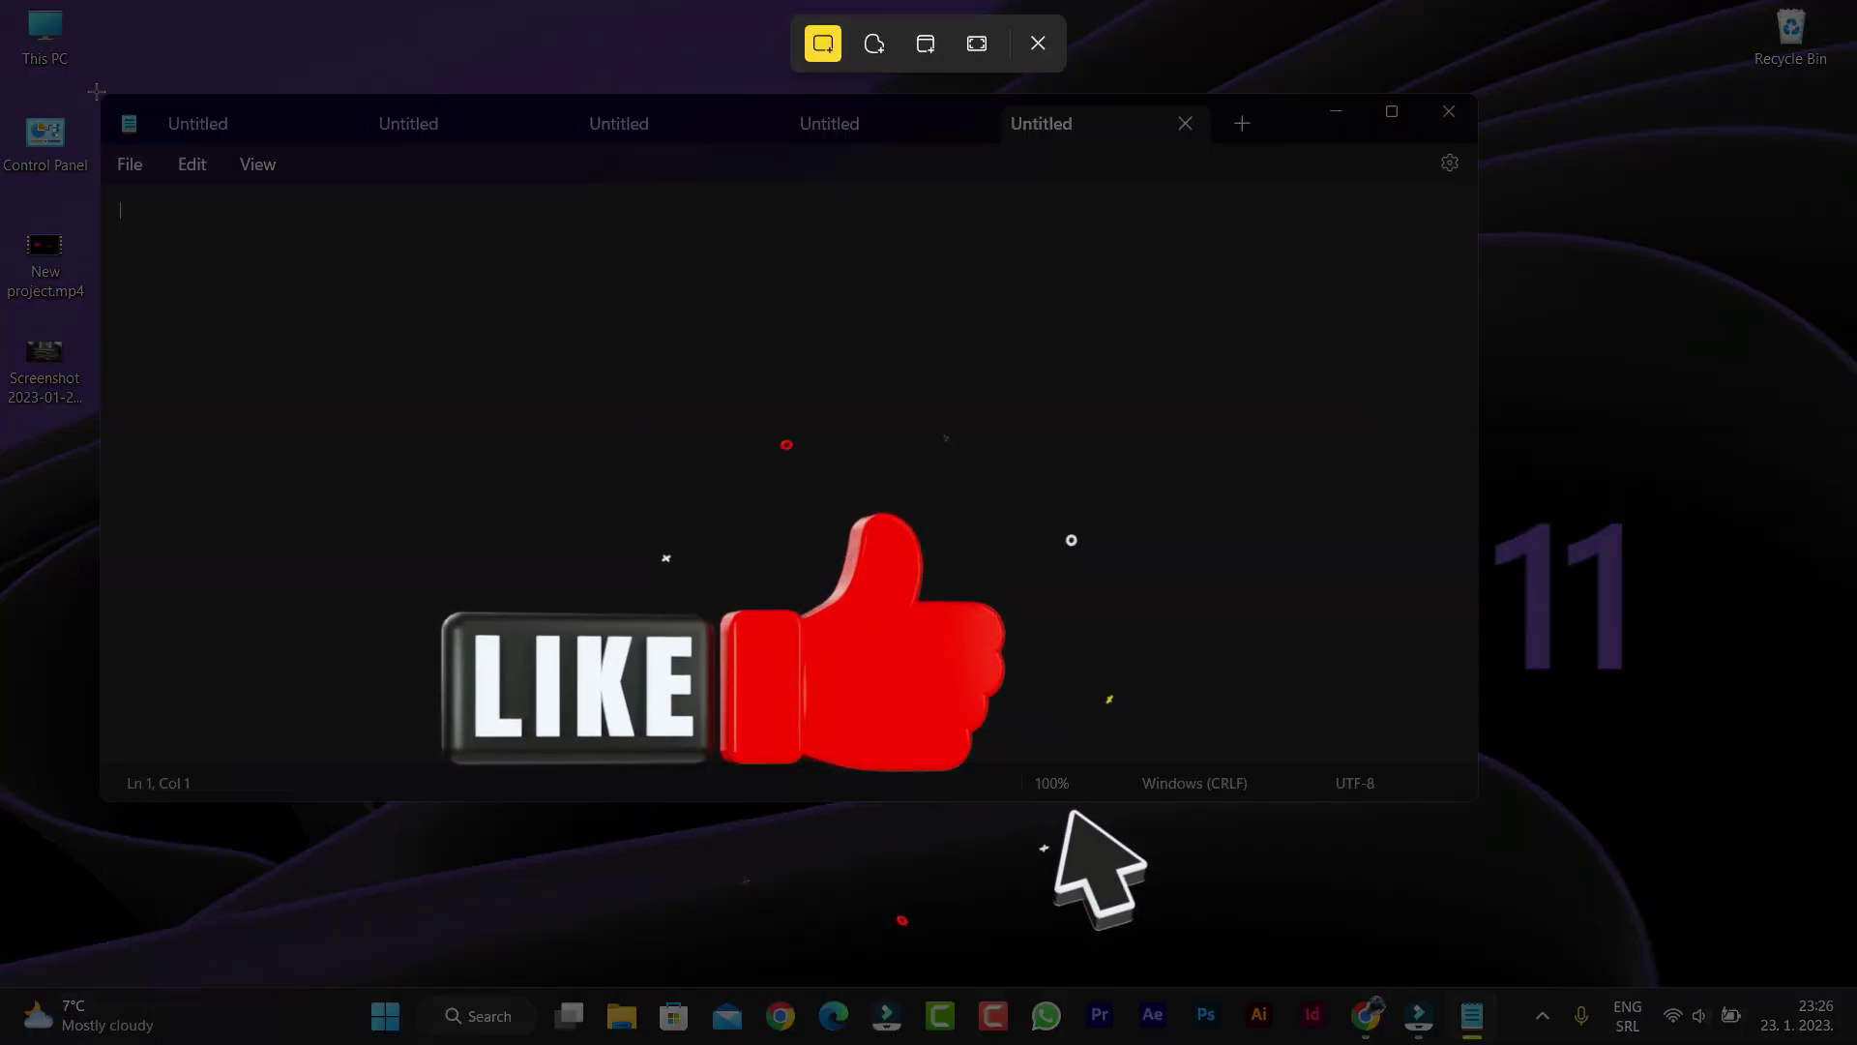
drag(96, 89, 1485, 825)
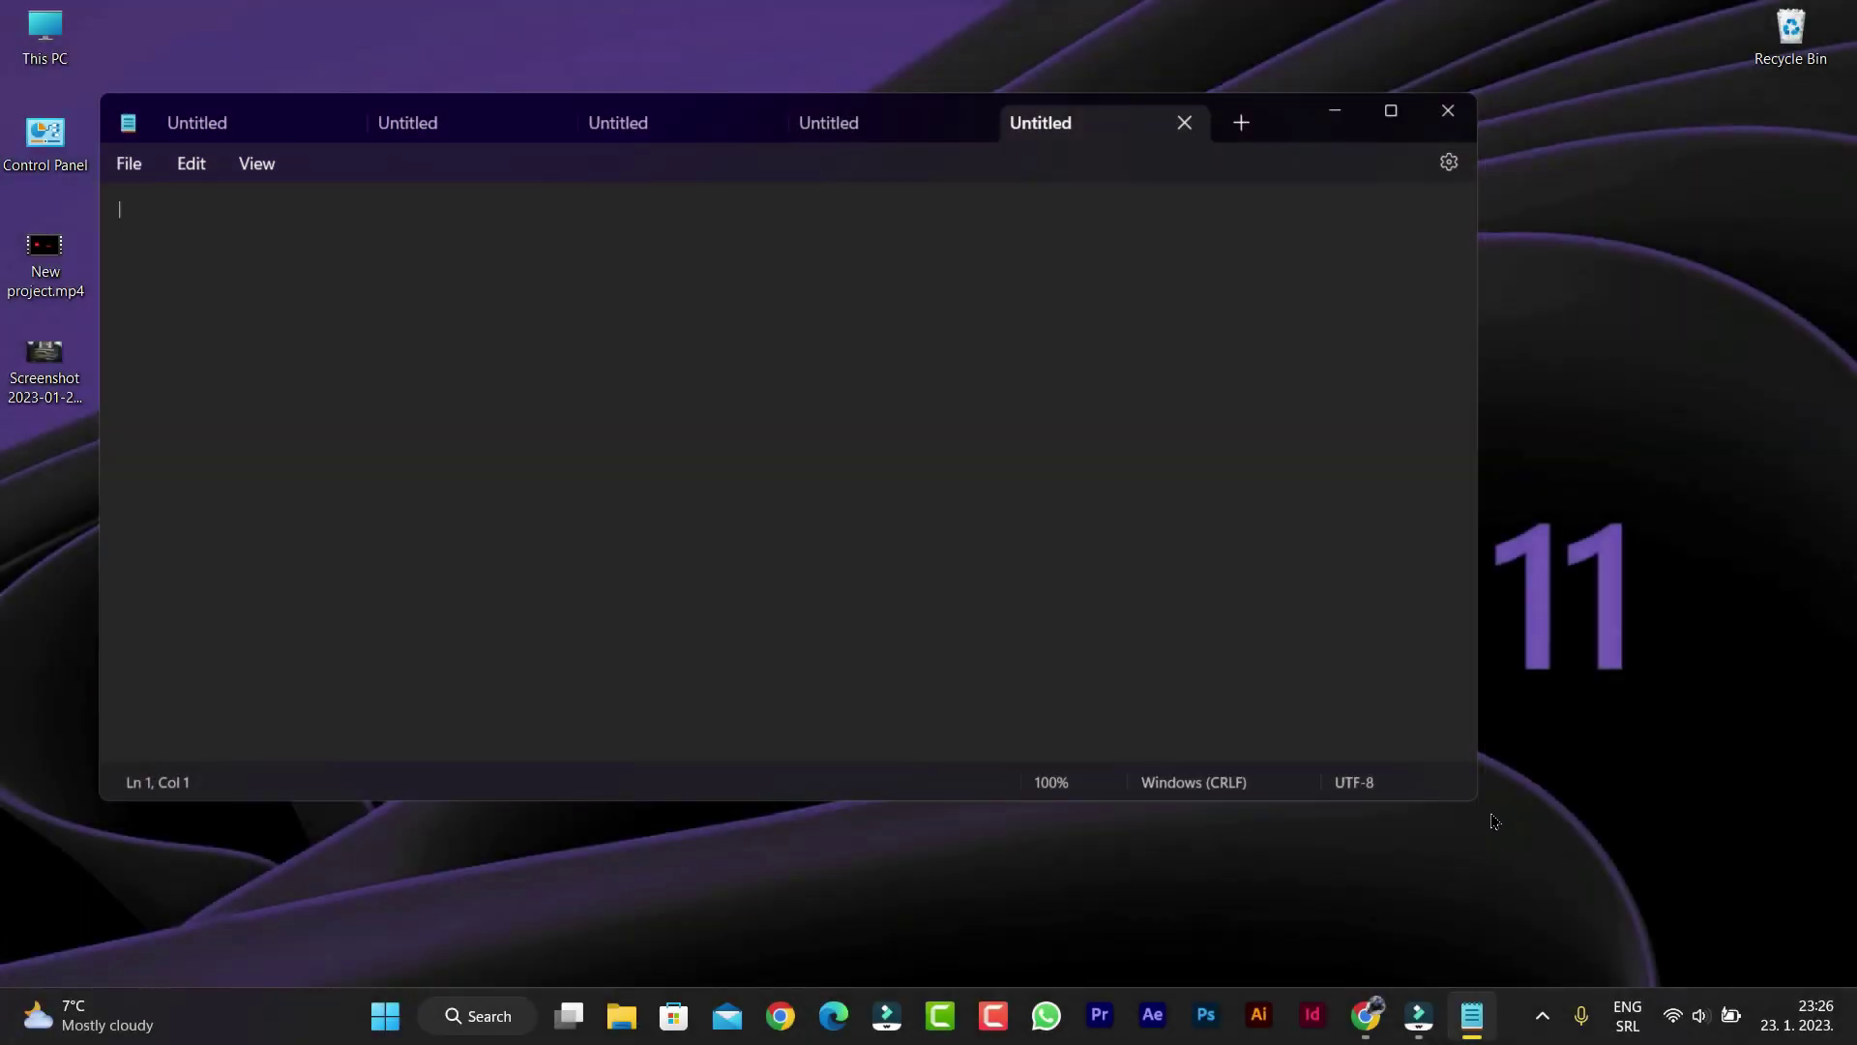
click(1651, 741)
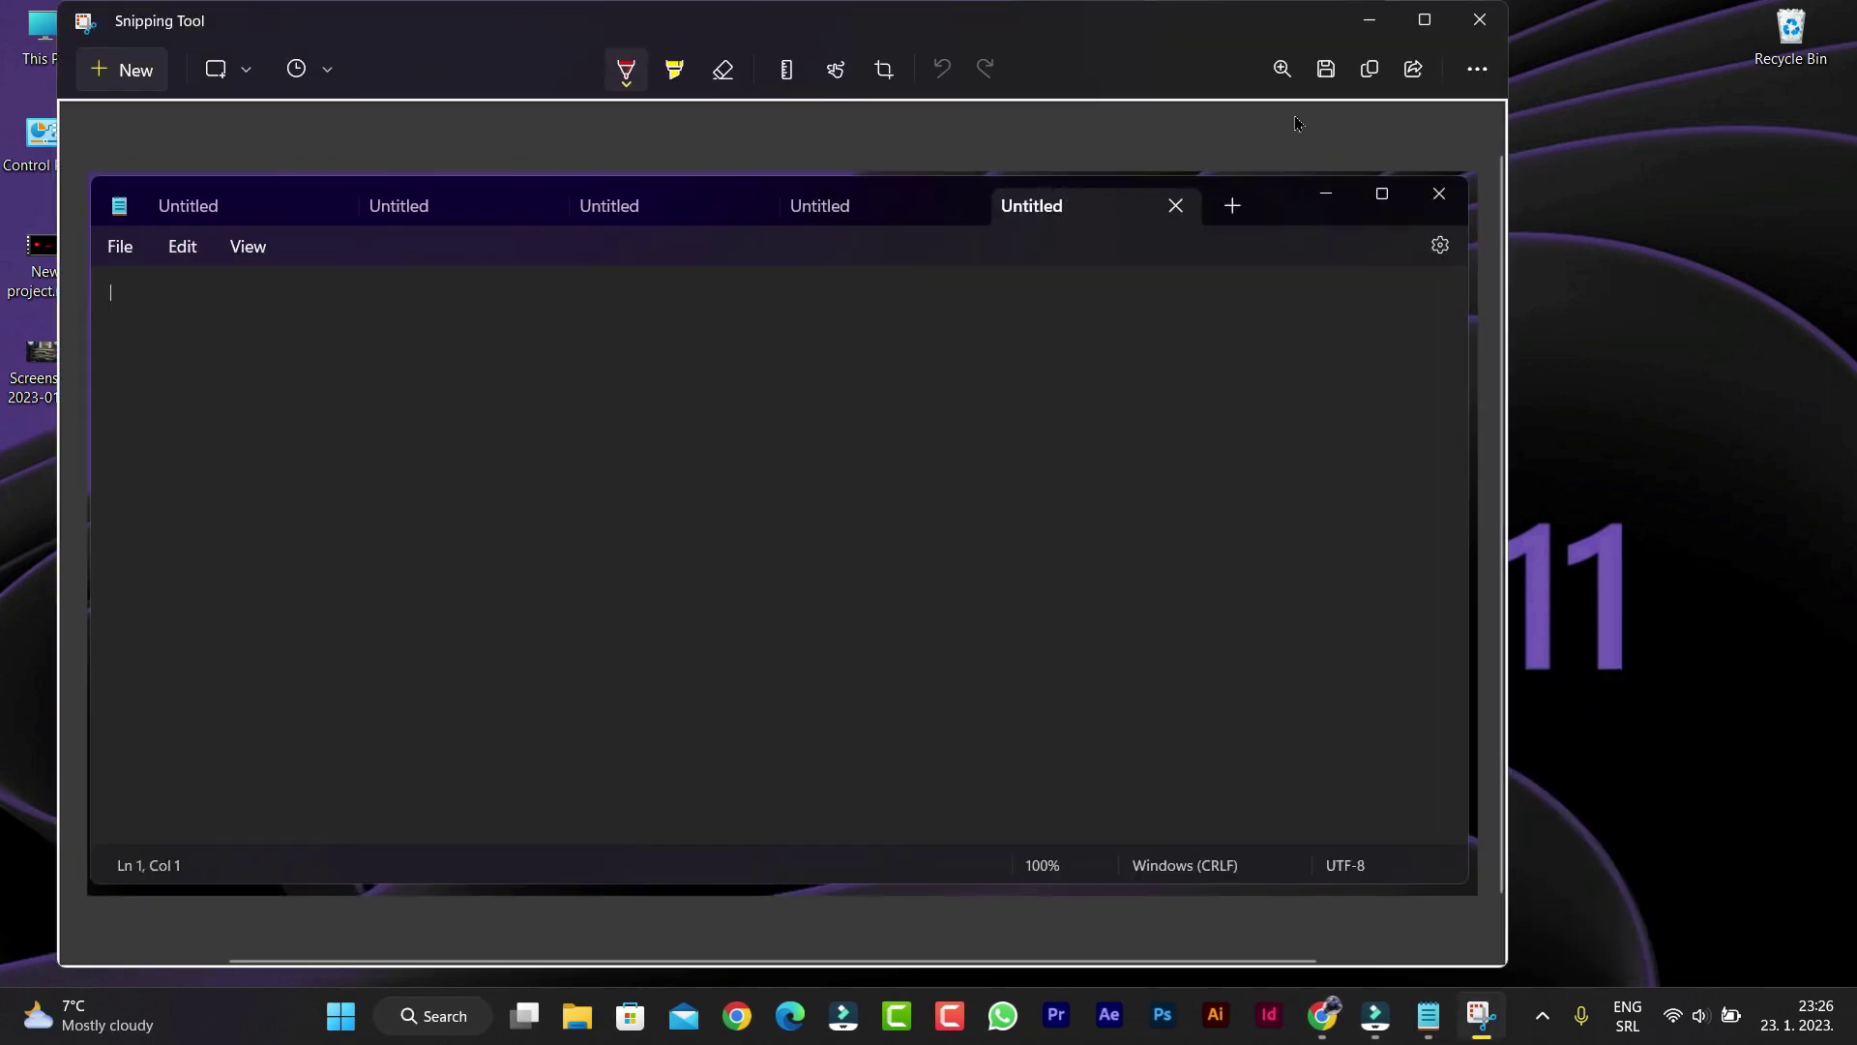
- Save the screenshot to the Desktop as Screenshot 2023-01-23 232637.png and close Snipping Tool
click(1326, 69)
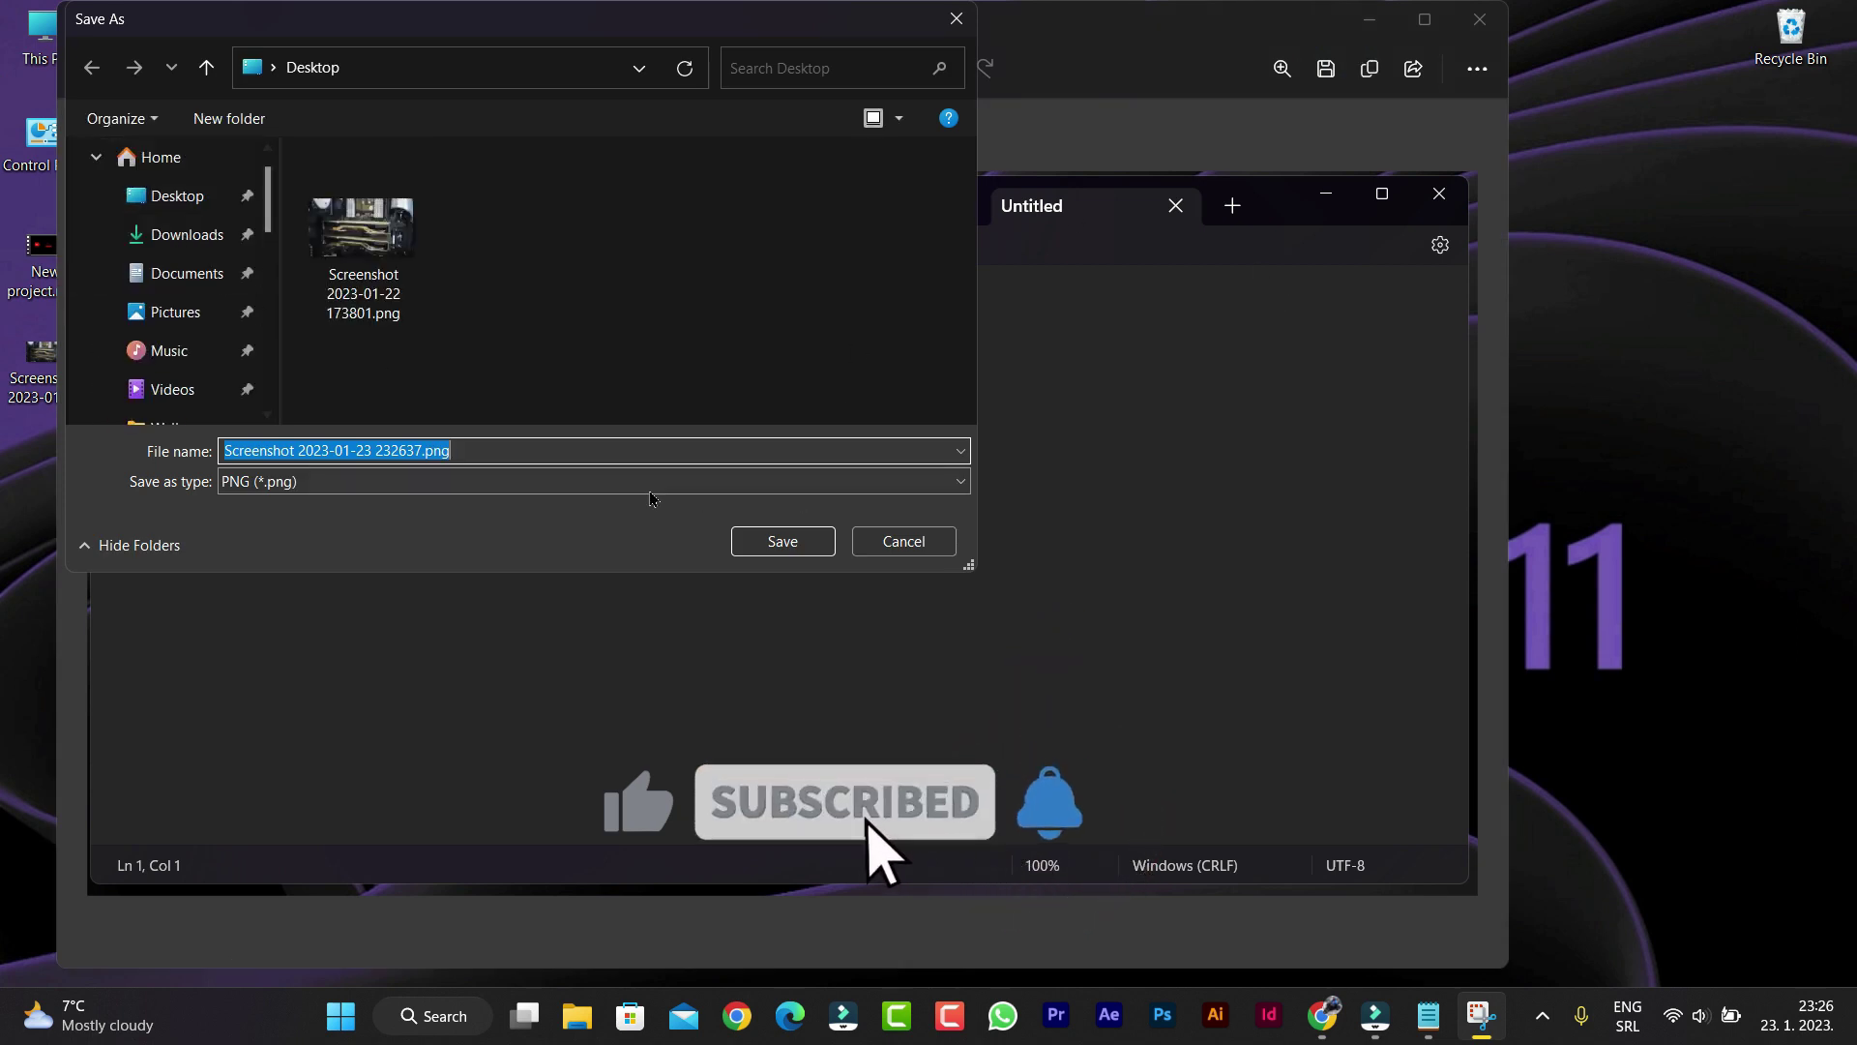
click(188, 196)
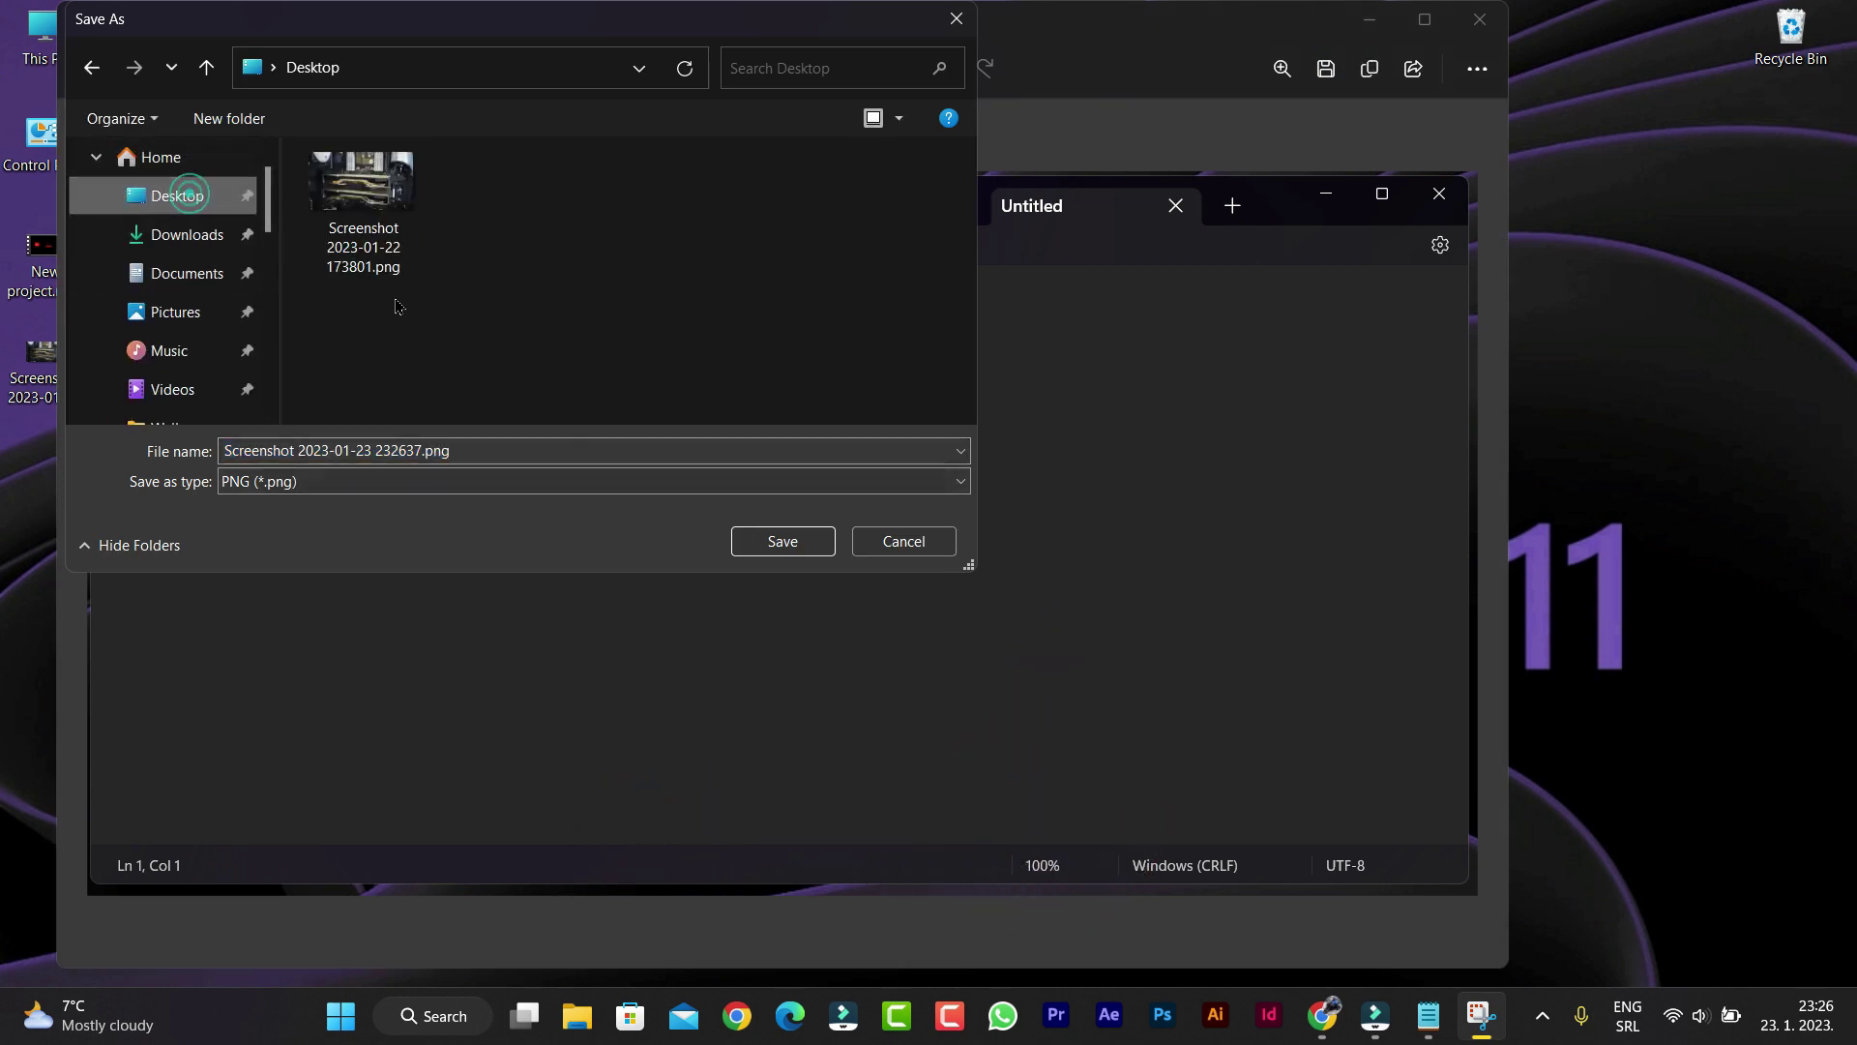
click(776, 542)
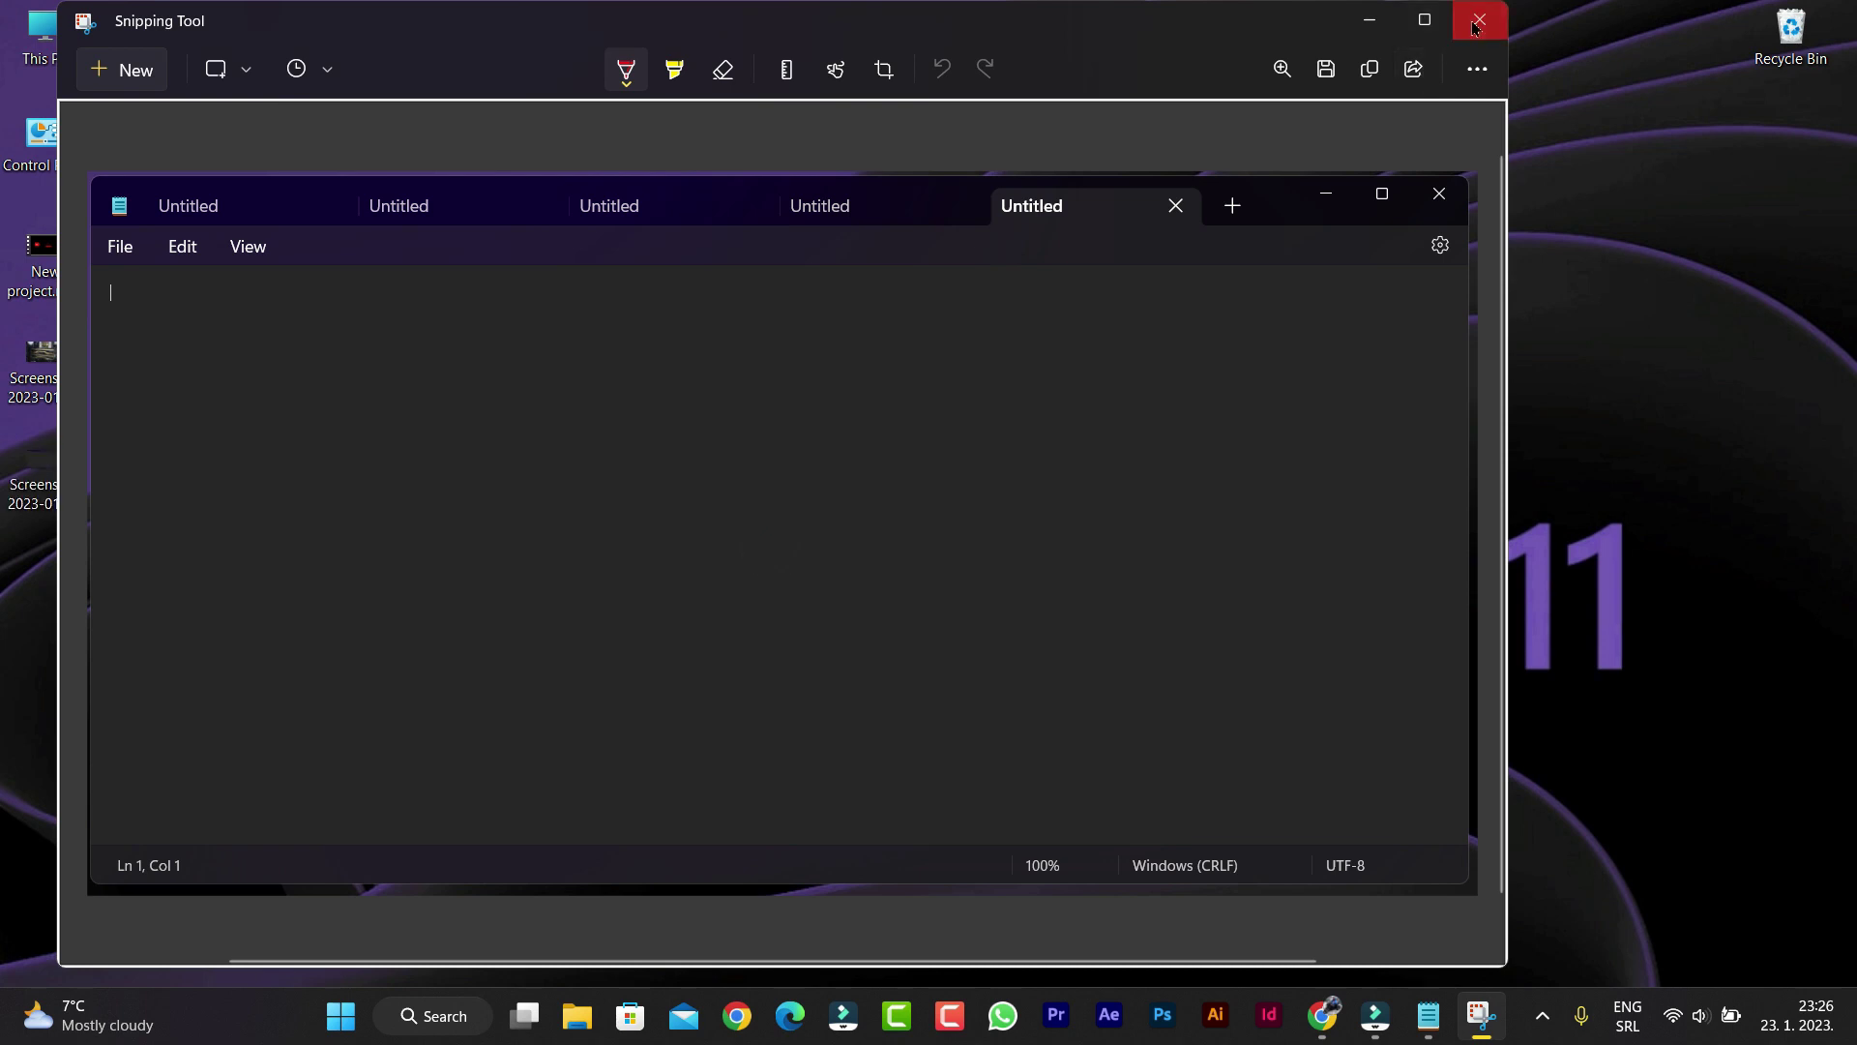
click(1480, 20)
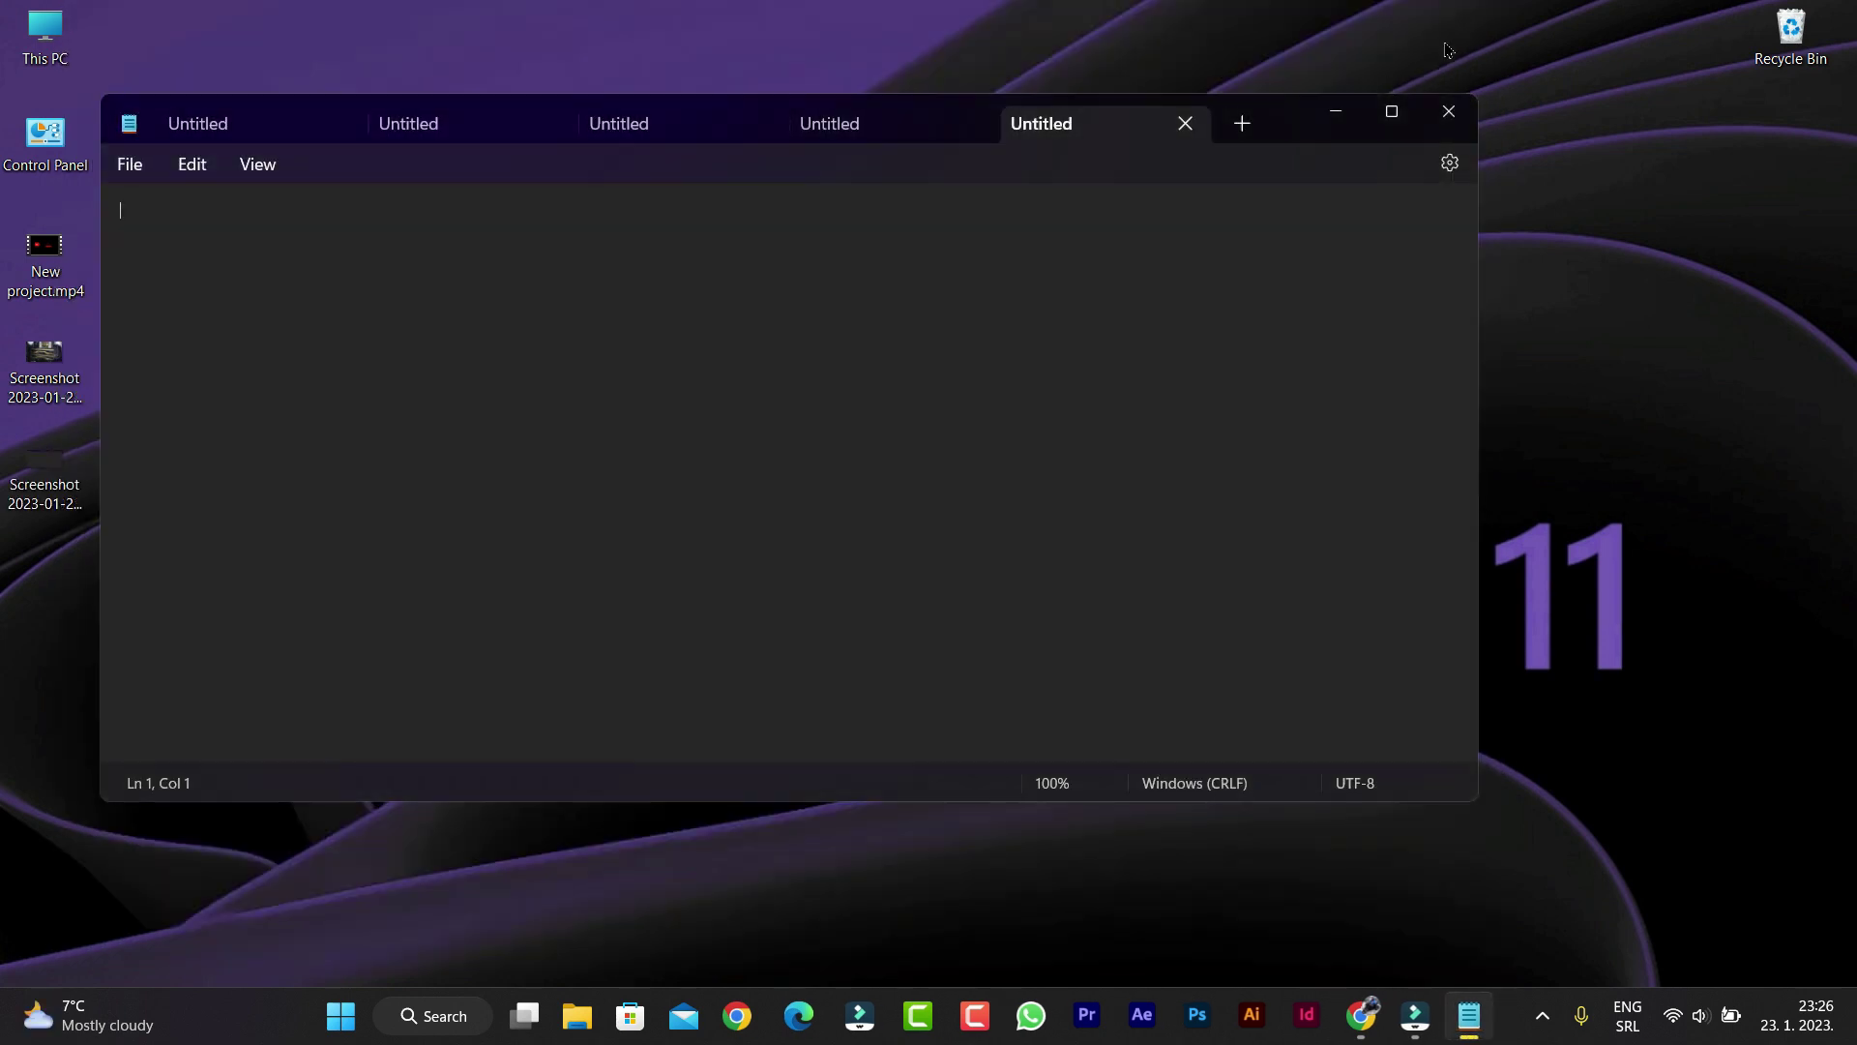
- Enter "weeewwwwww" in the first Notepad tab and "dddddddddddddddgbgbxcv yv xfgfgbgb" in the second tab
click(220, 128)
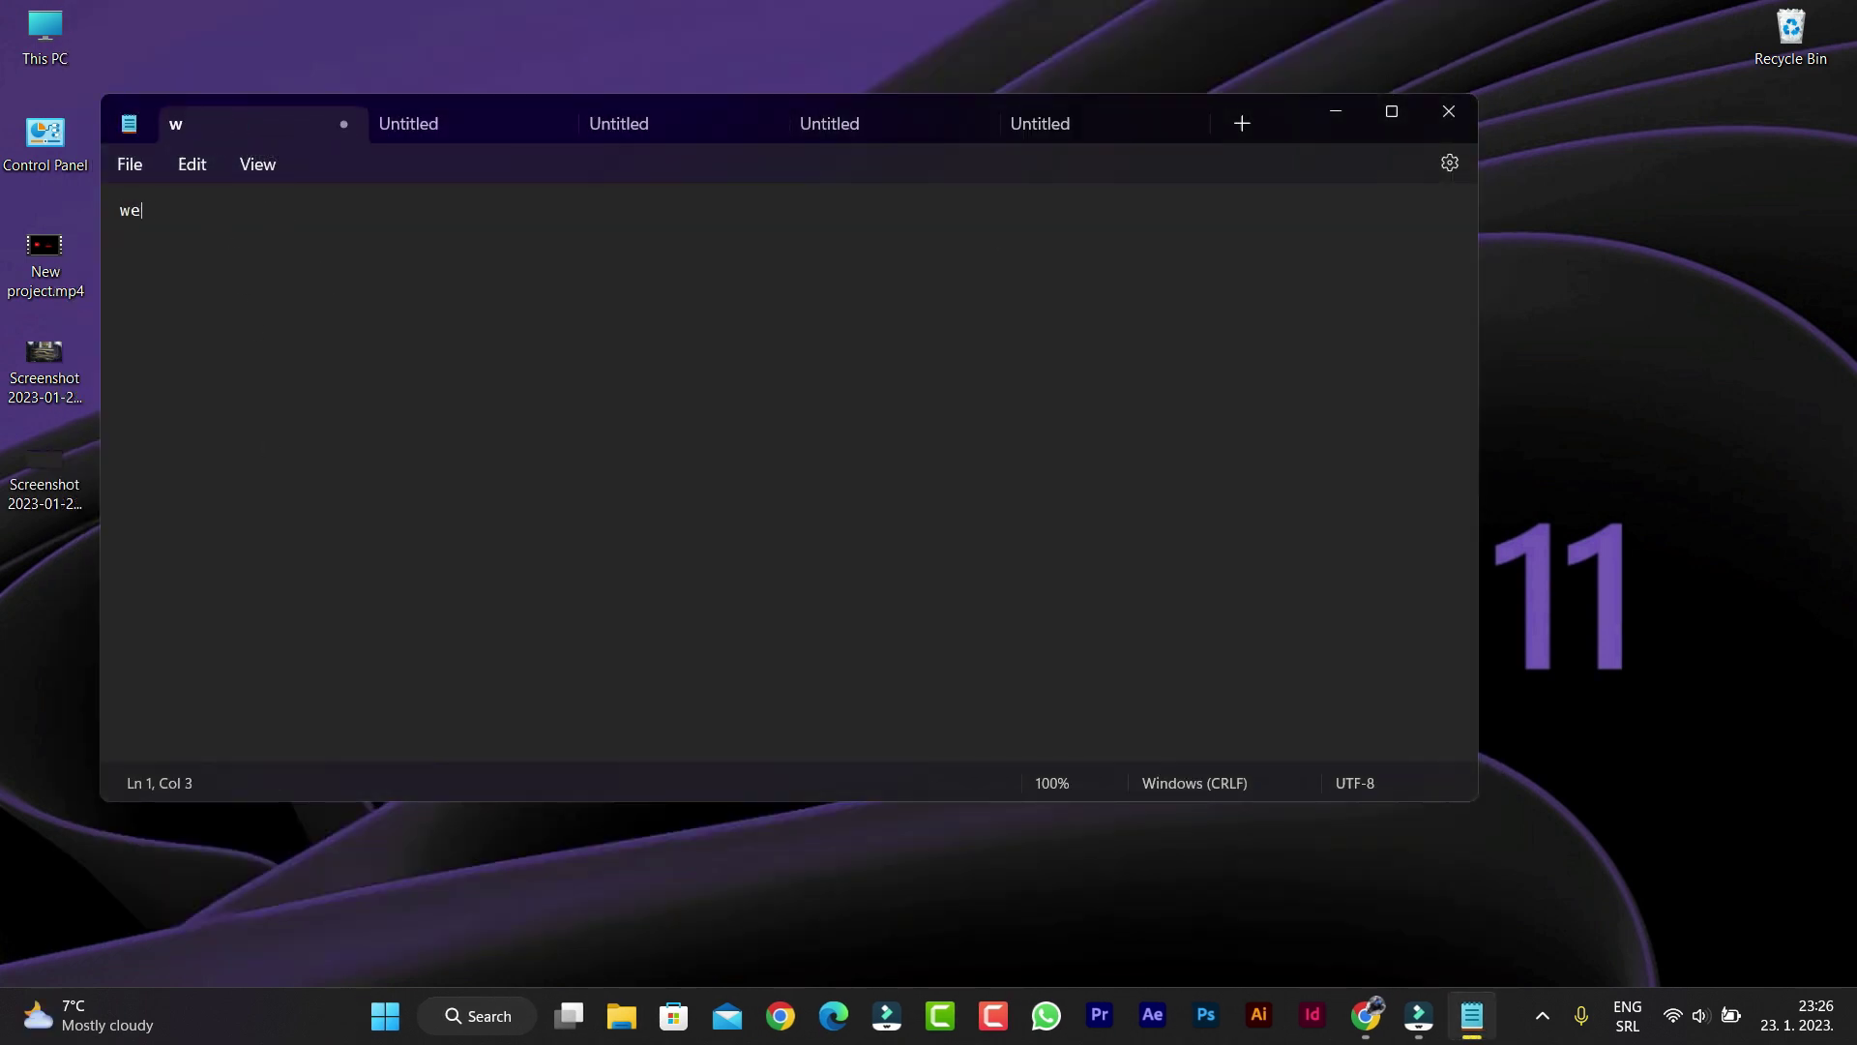
text(weeewwwwwww)
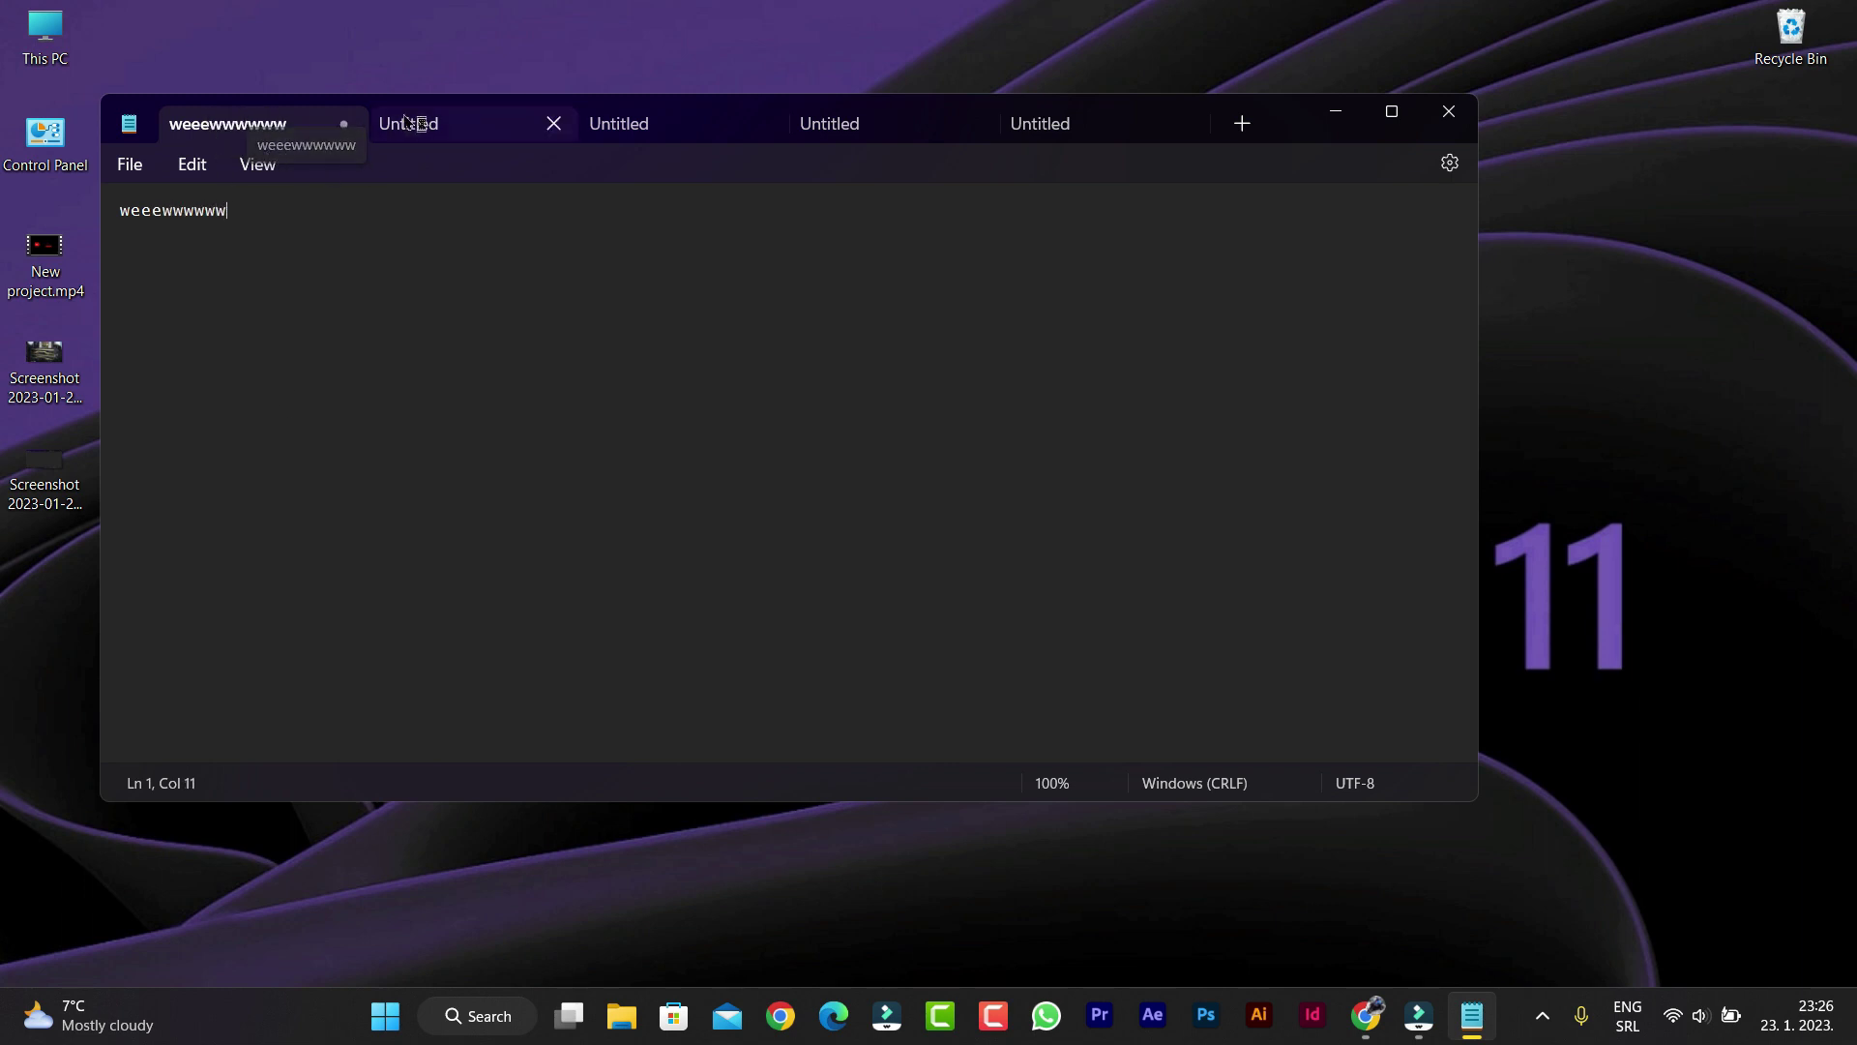
click(404, 123)
text(dddddddddddddddgbgbxcv yv xfgfgbgb)
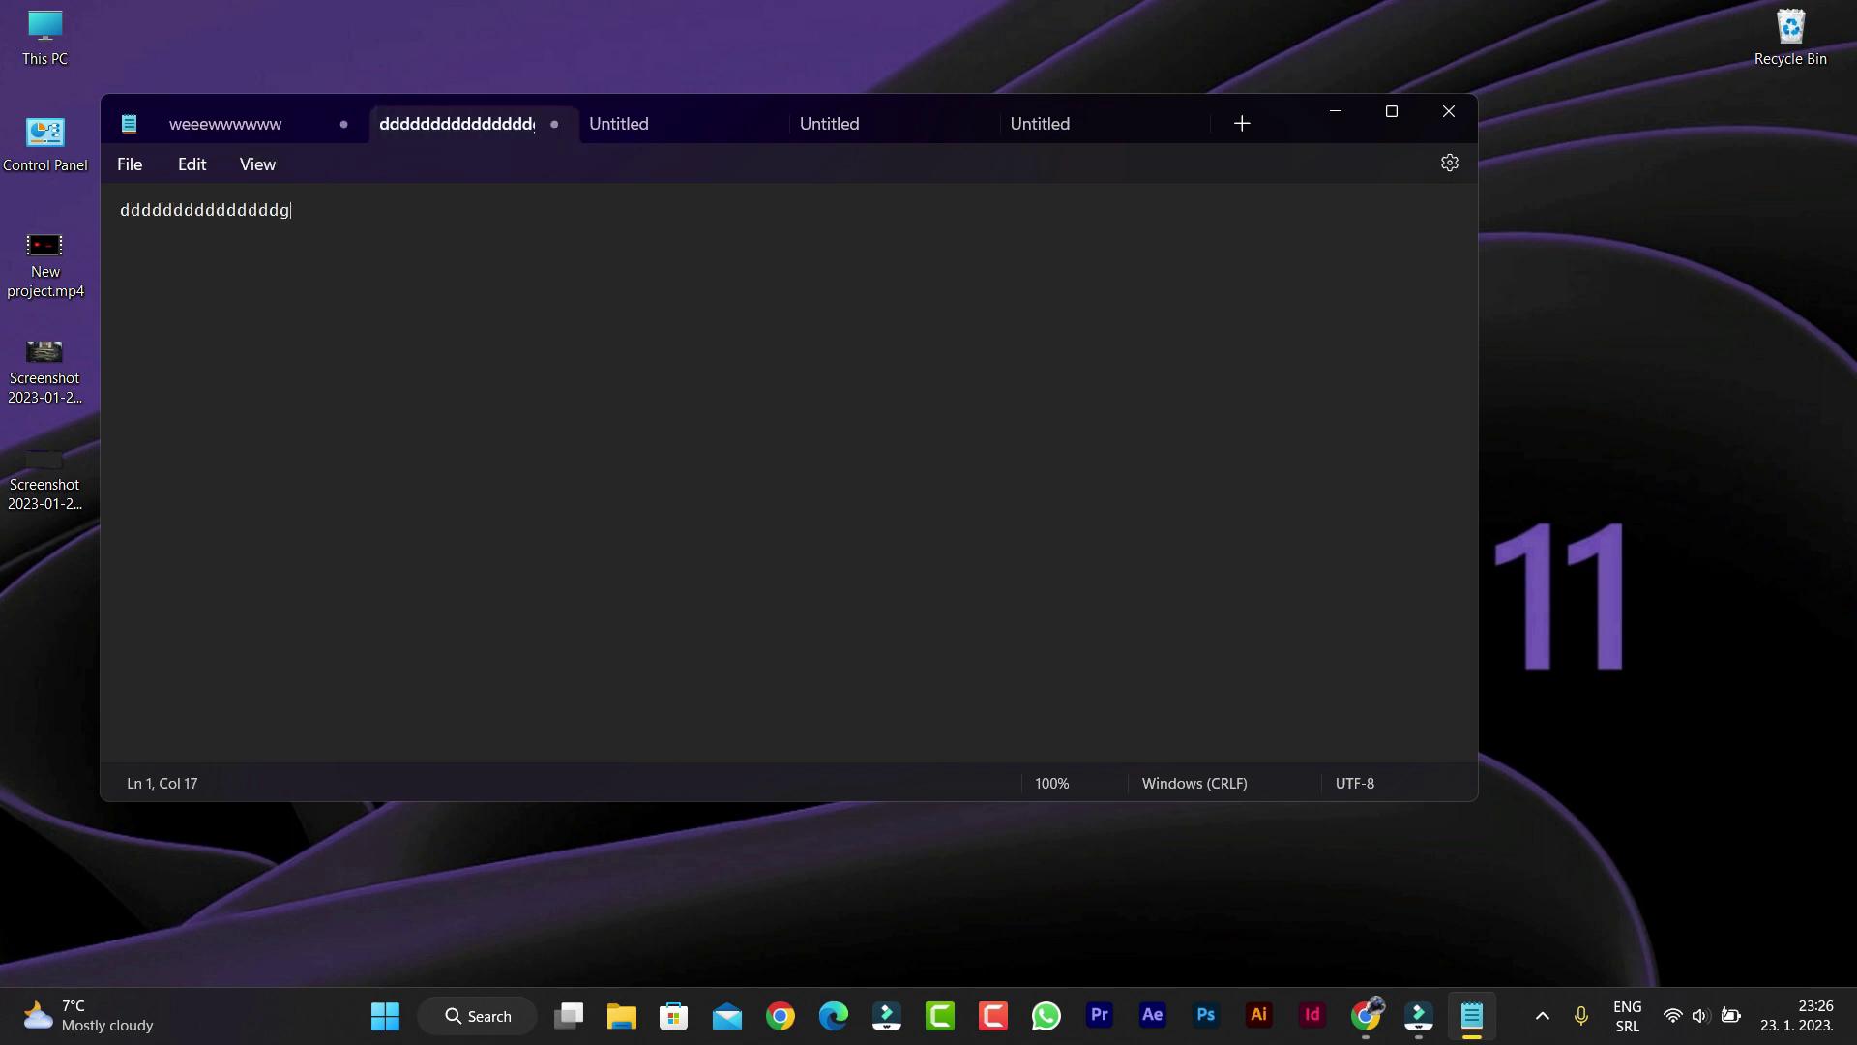
- Switch to the third tab and look at the available zoom options without applying any
click(654, 120)
key(alt+v)
key(Right)
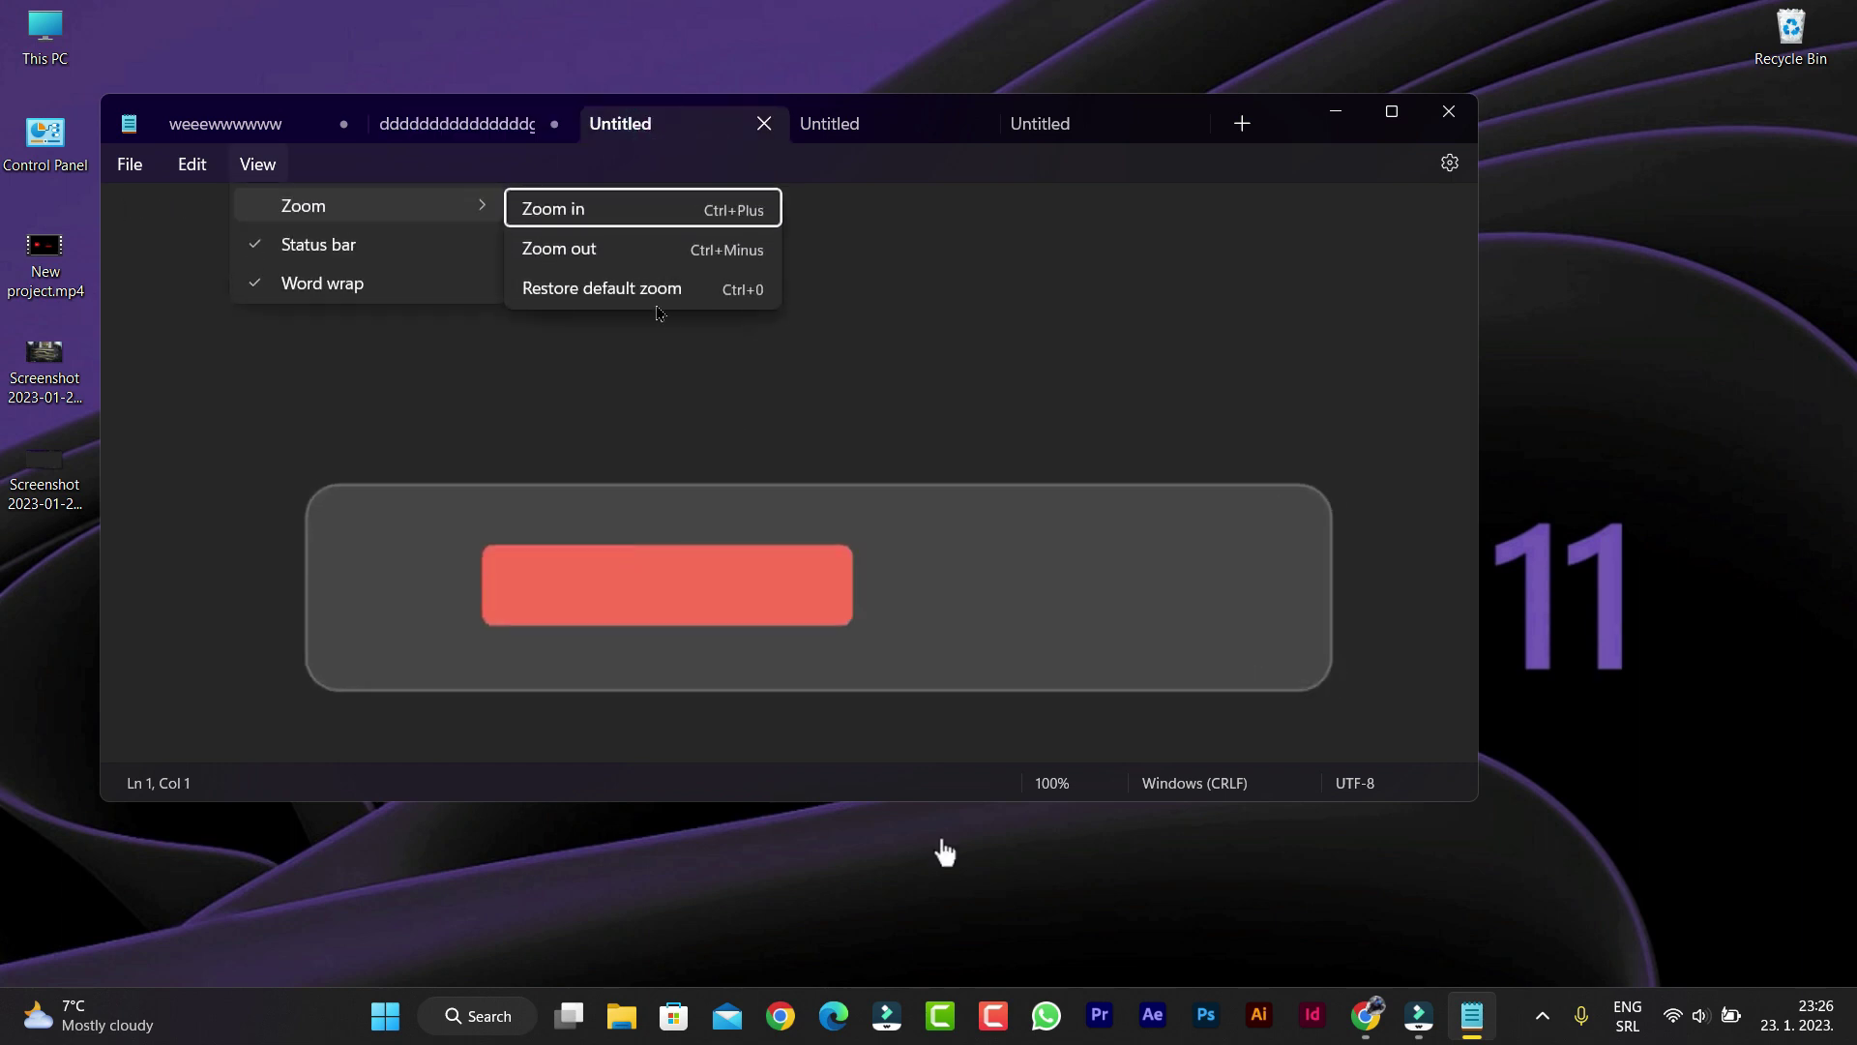
key(Escape)
key(Escape)
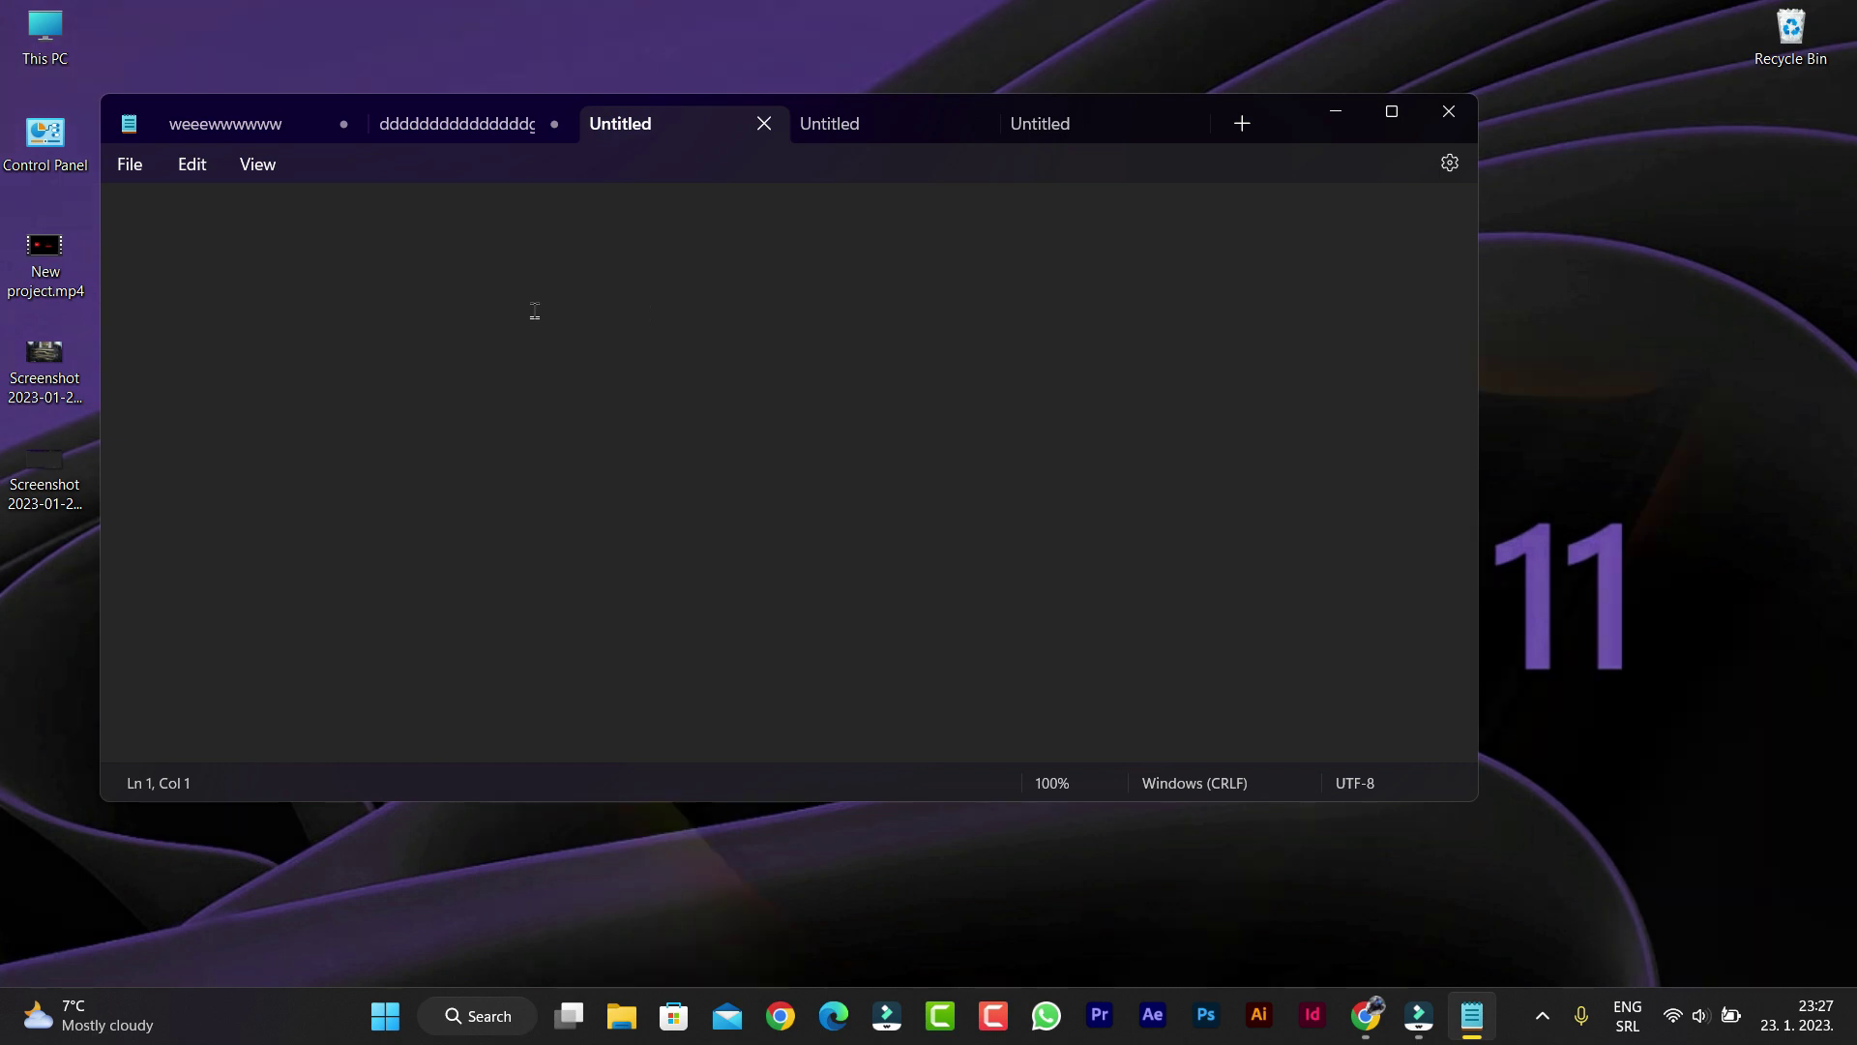
- Enter the sample text "wwwwwwww" in the fourth Notepad tab
click(849, 111)
text(wwwwwwww)
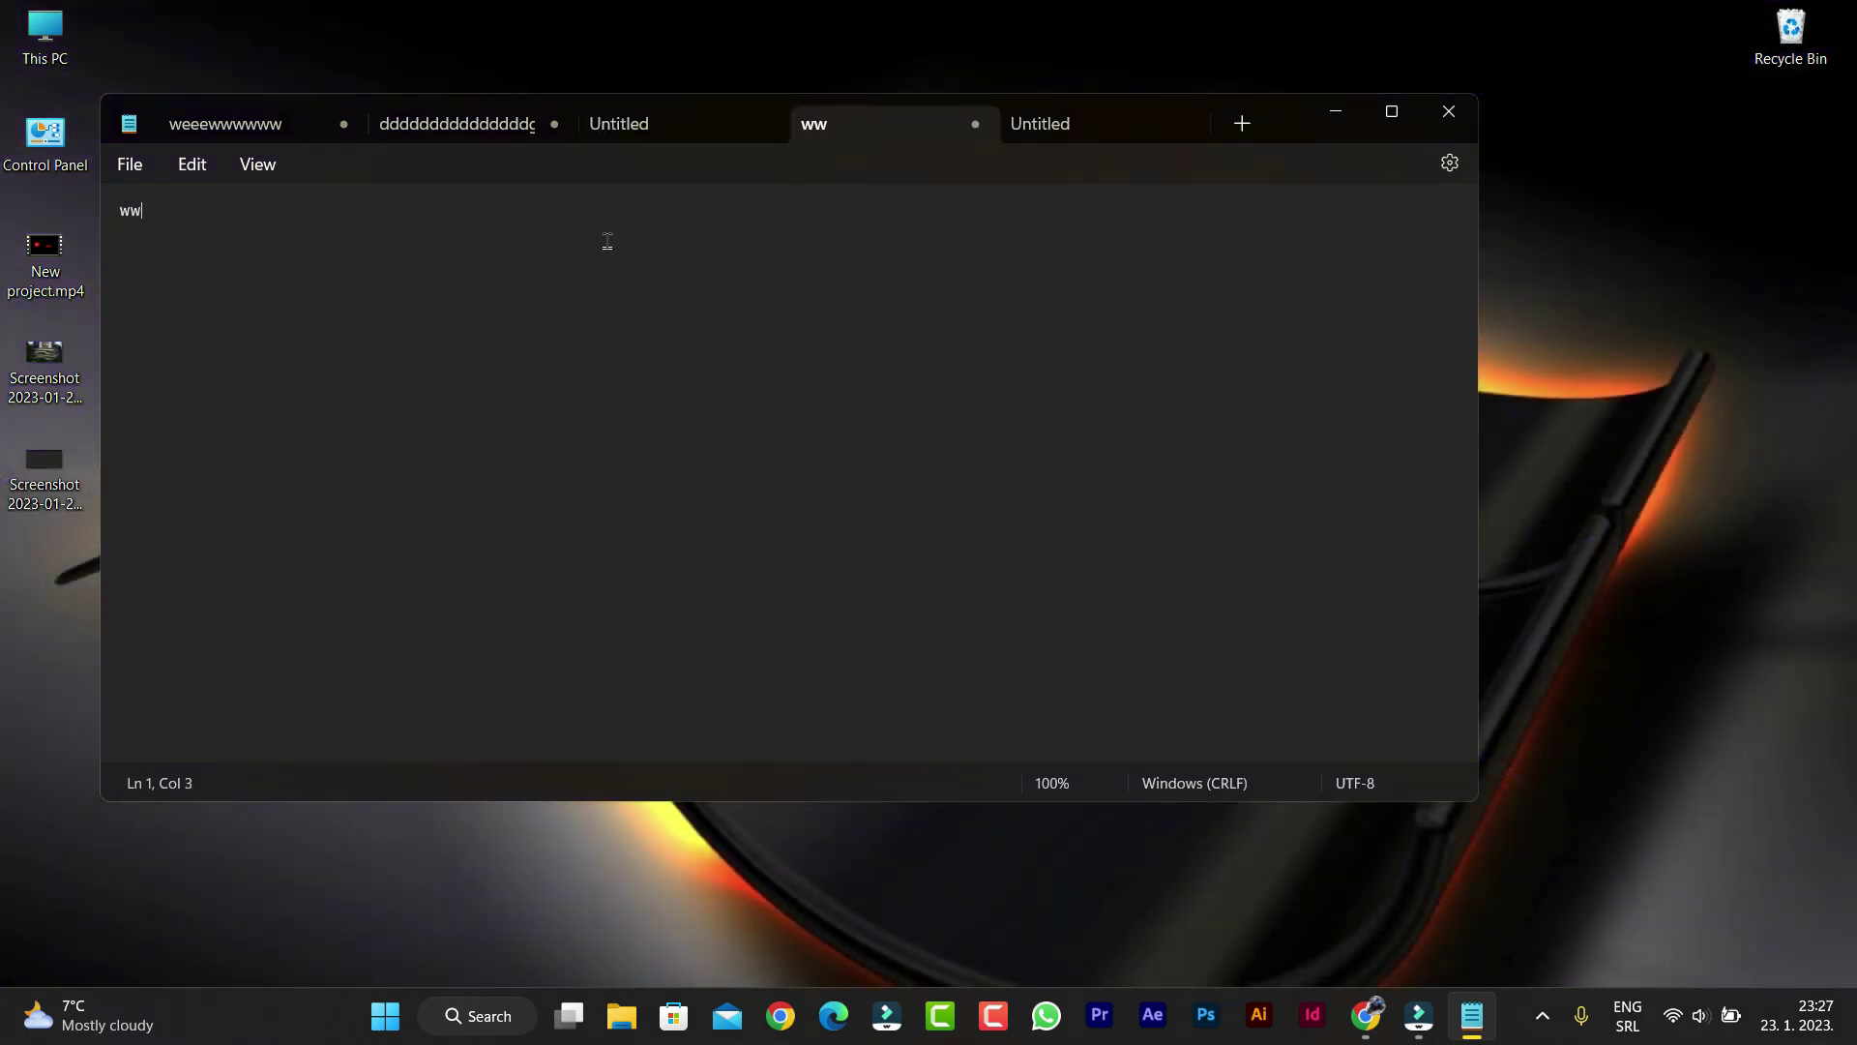
- Review Notepad's font settings and the choices for where files are opened, keep "Open in a new tab", and return to the document
click(1449, 163)
click(315, 379)
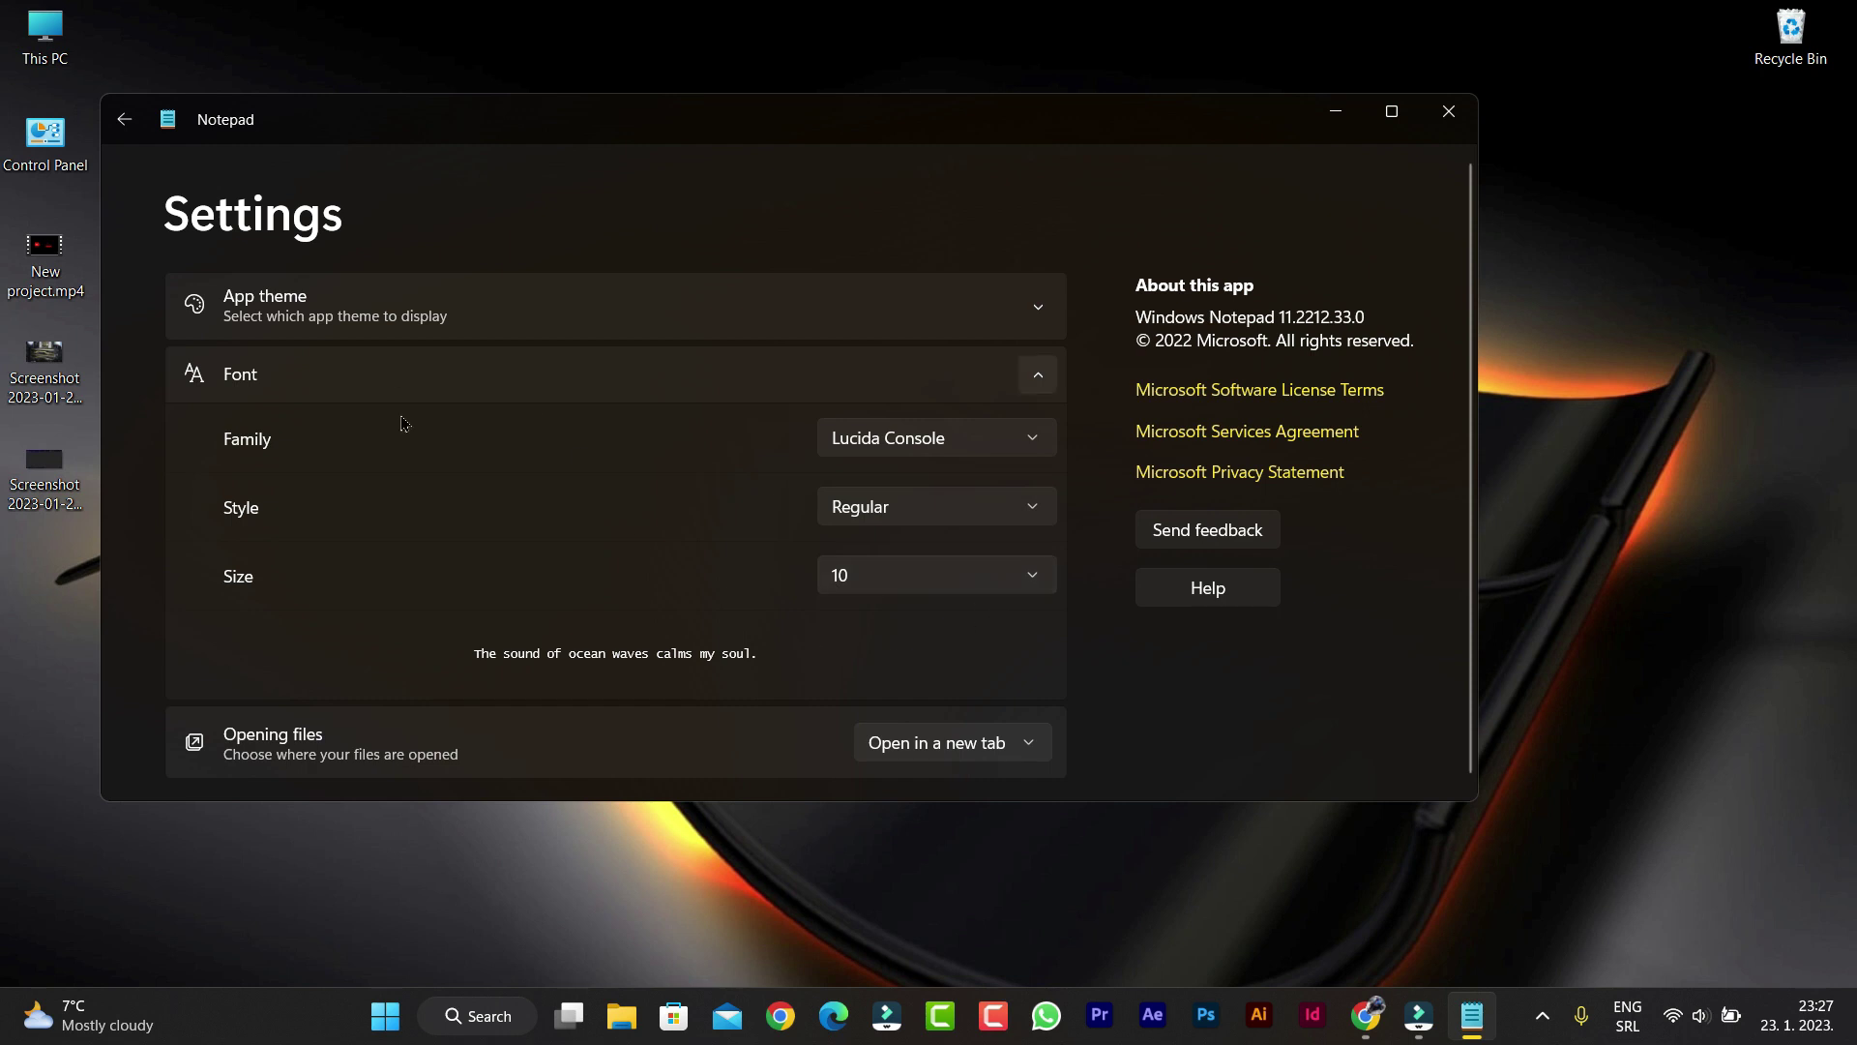
click(1024, 744)
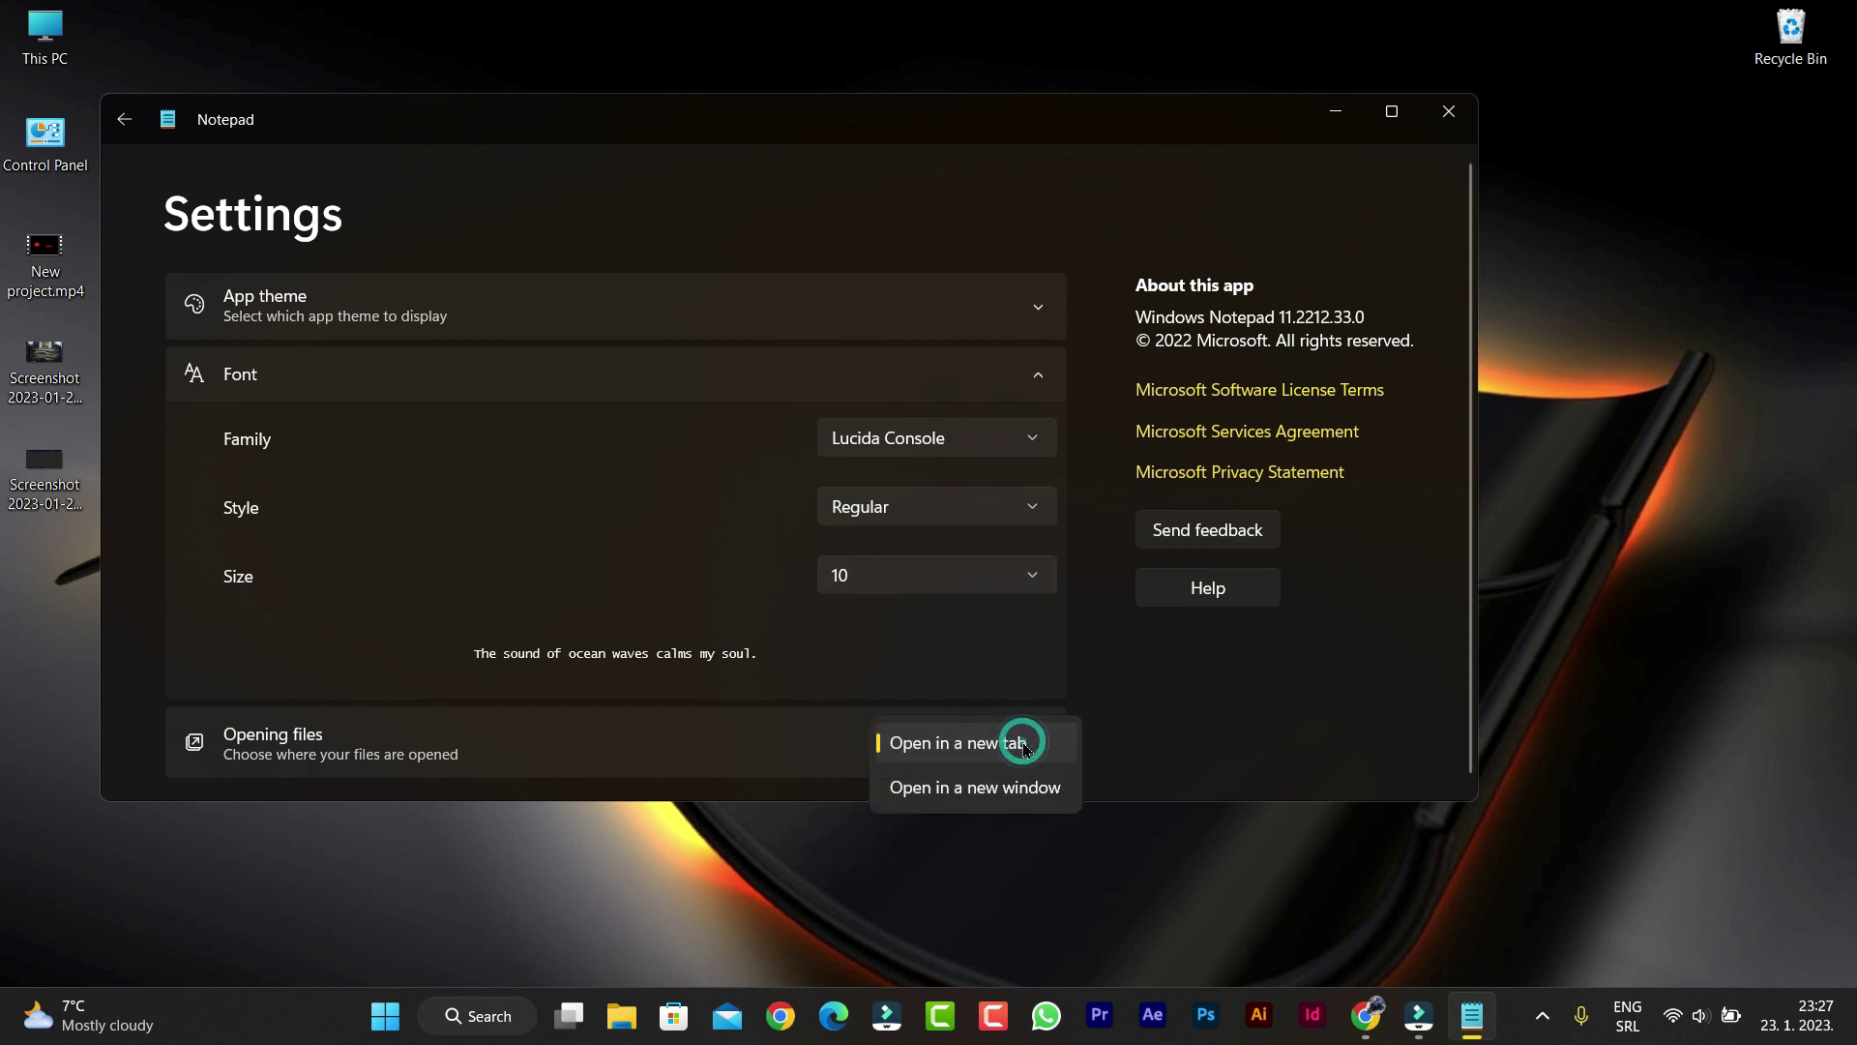
click(1024, 744)
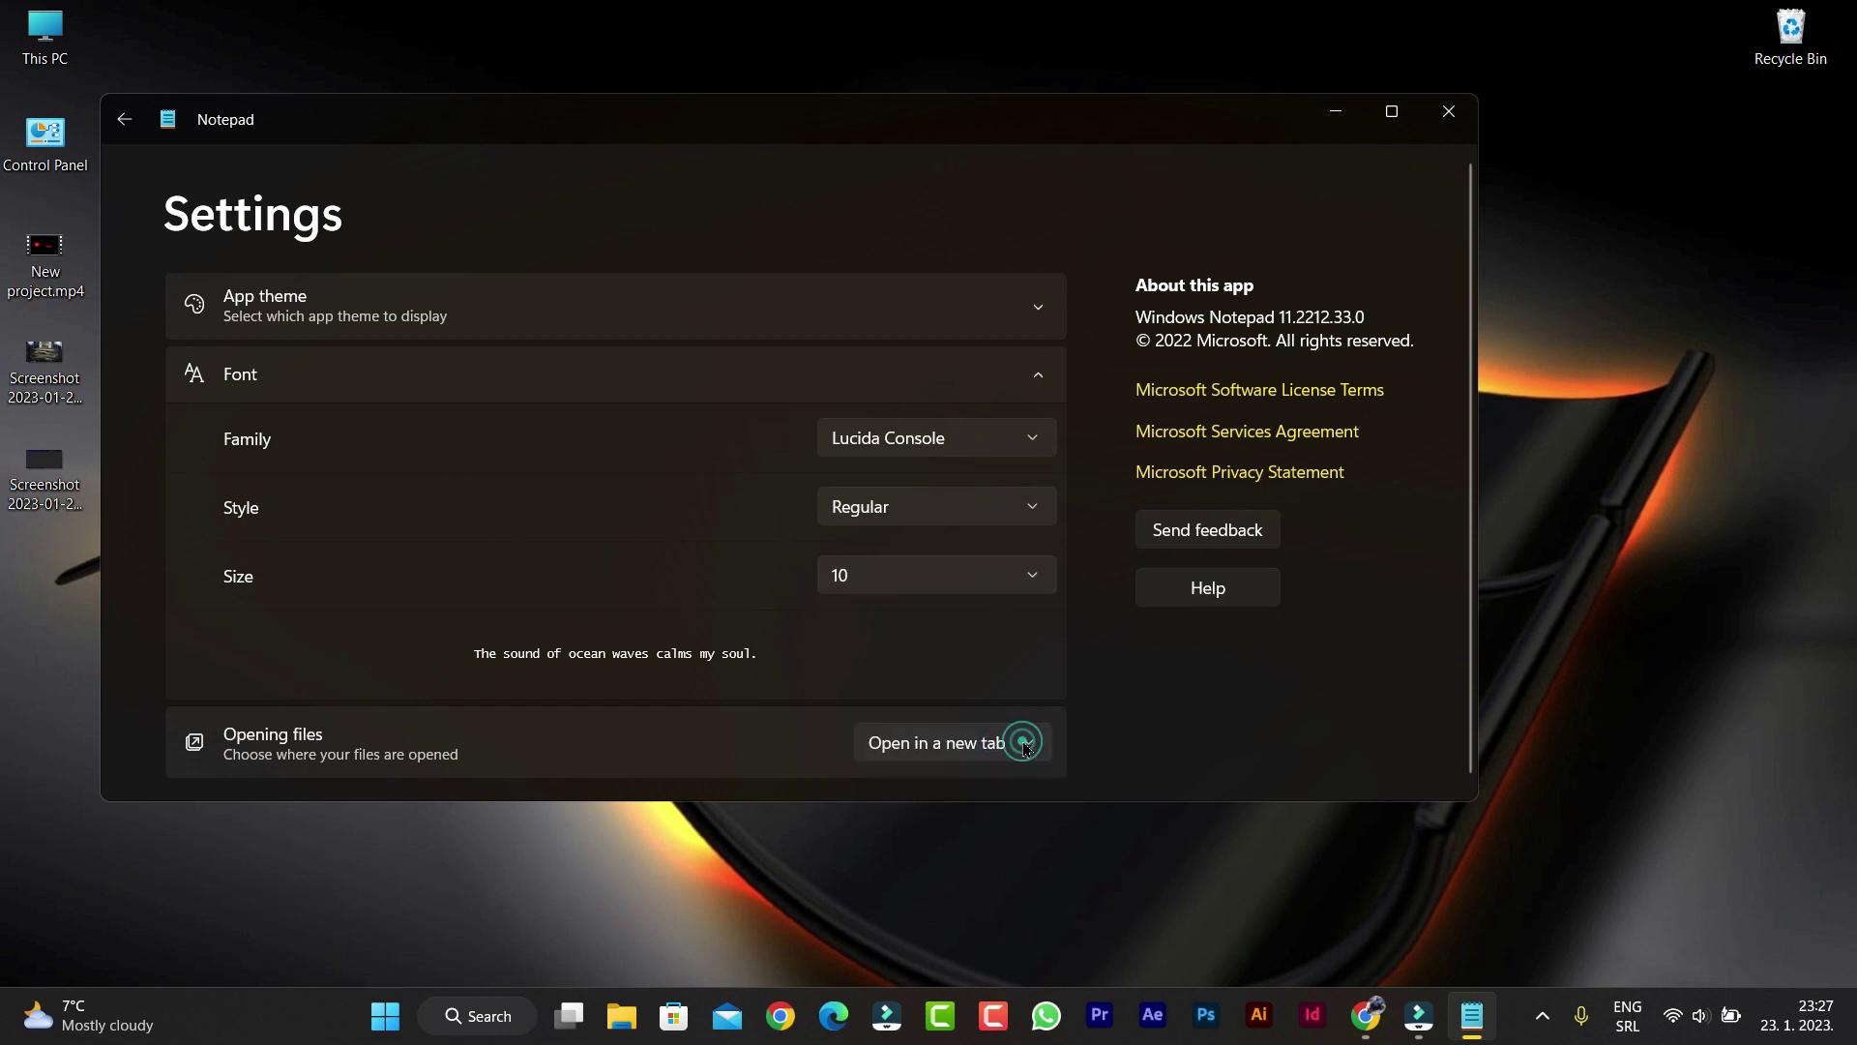
click(118, 121)
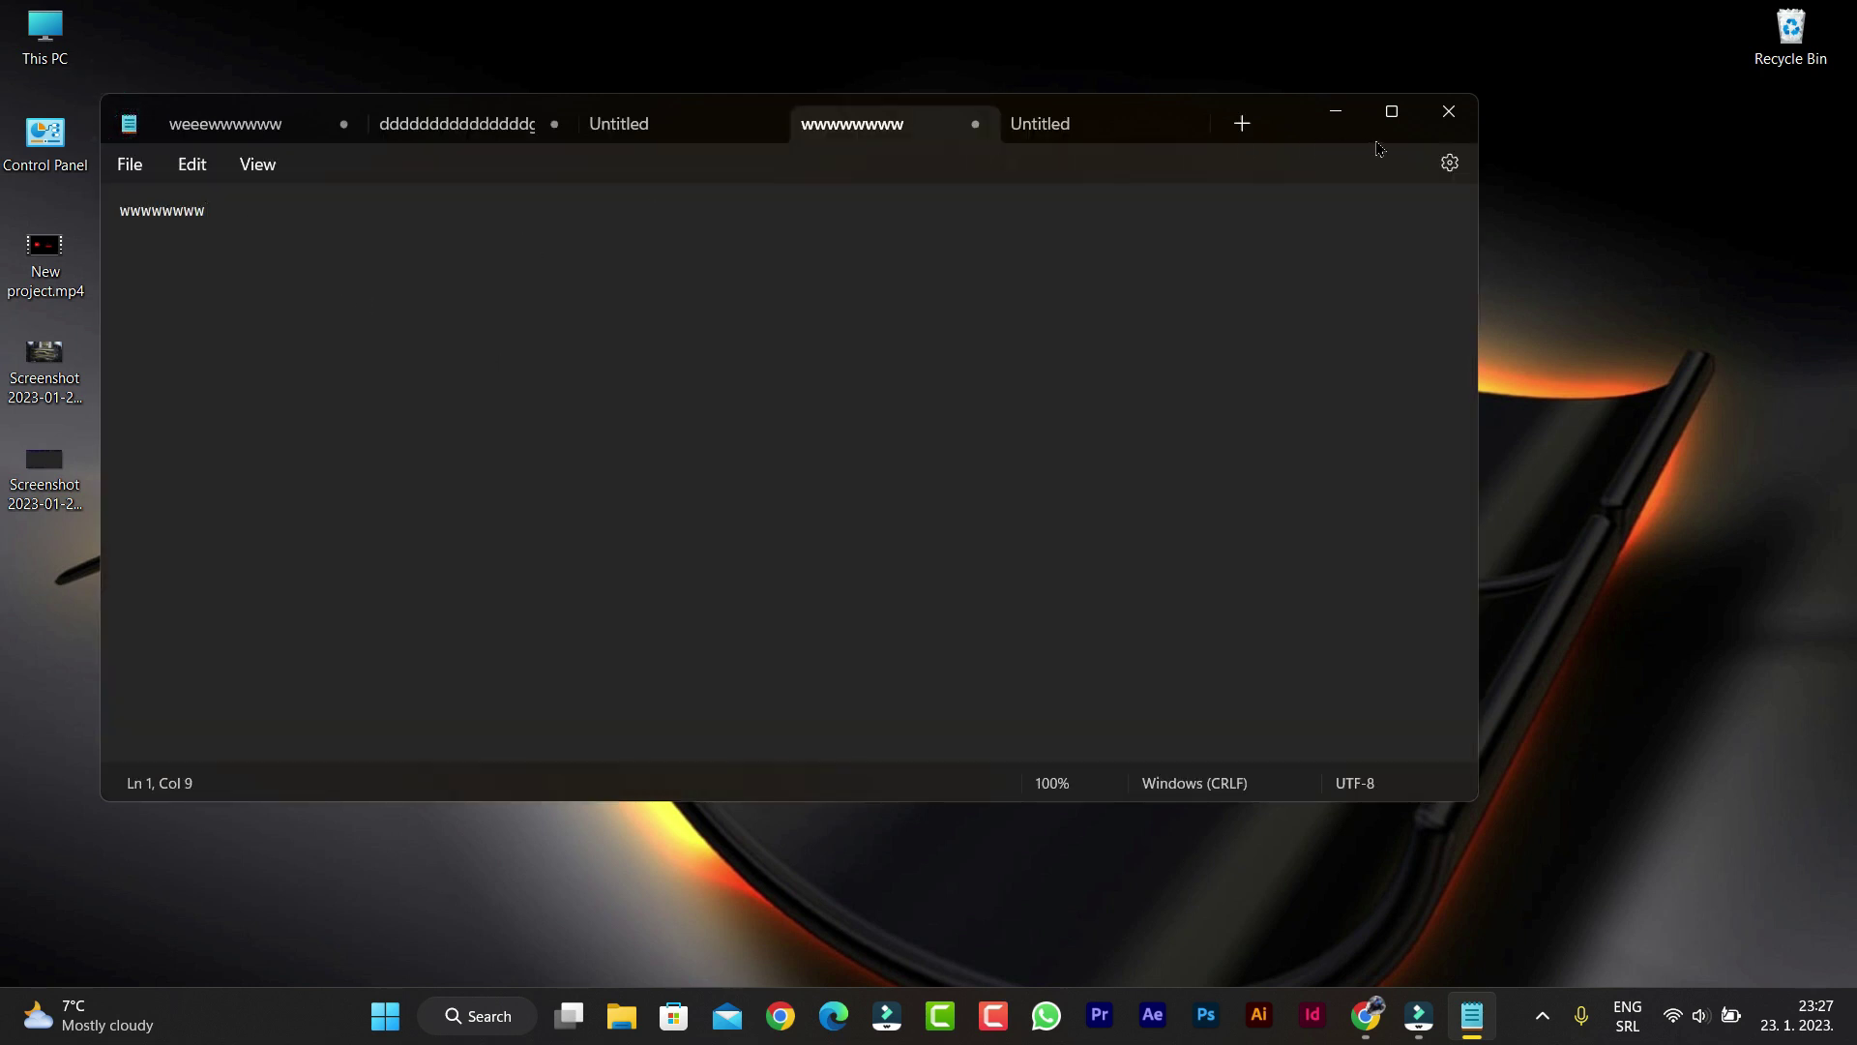
click(1433, 162)
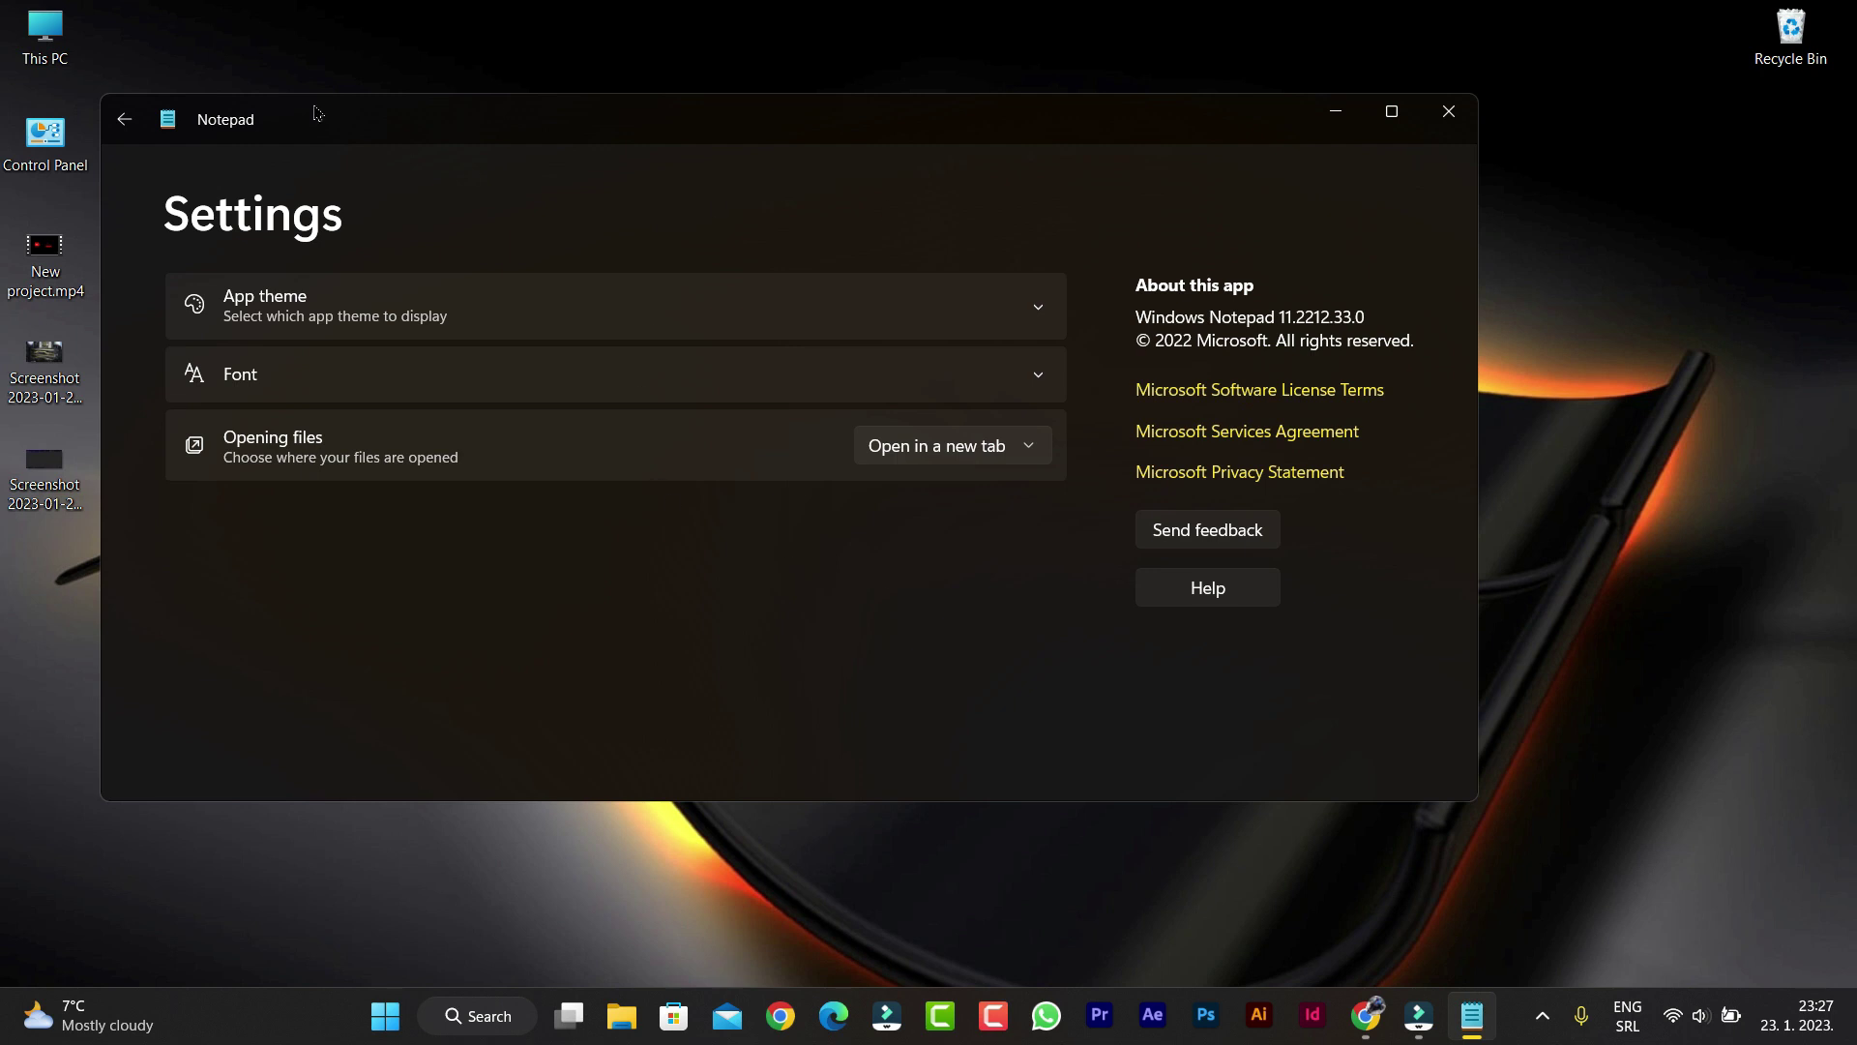
click(119, 124)
- Delete the text in the fourth tab and close the second tab without saving its changes
drag(242, 218, 105, 220)
key(BackSpace)
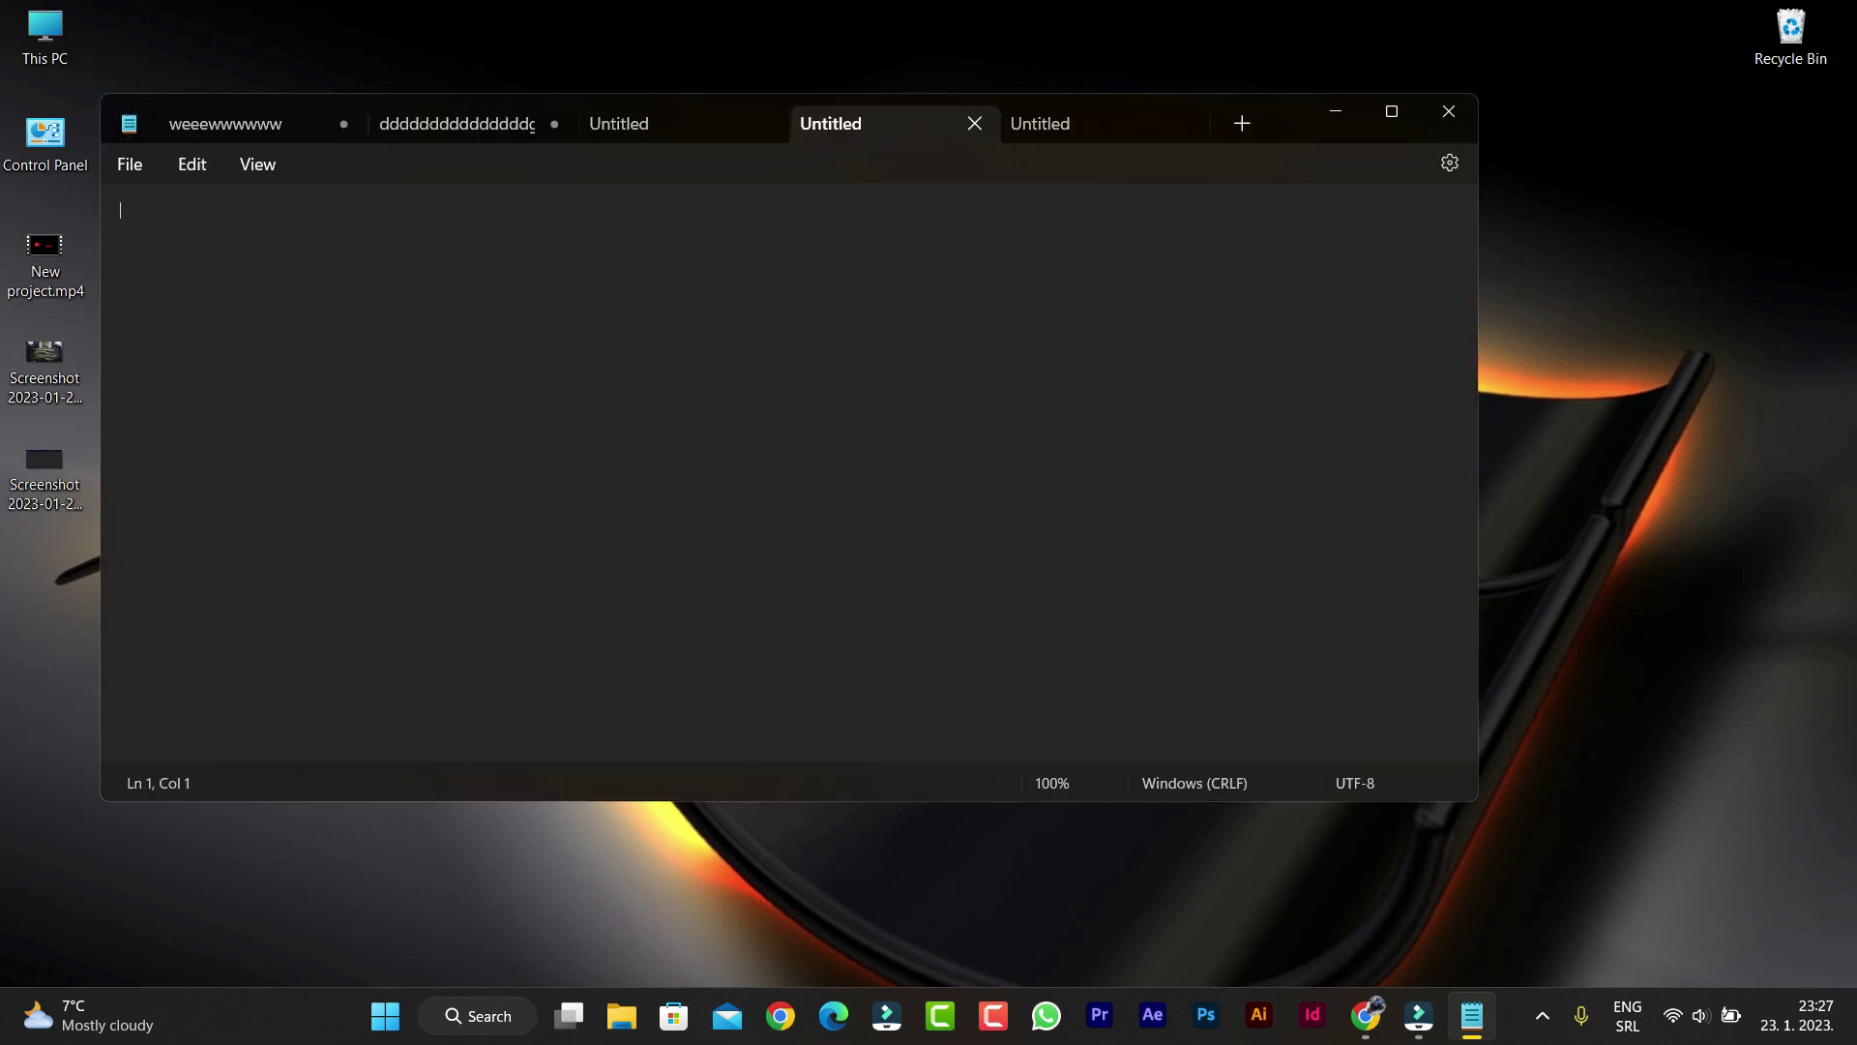
click(553, 124)
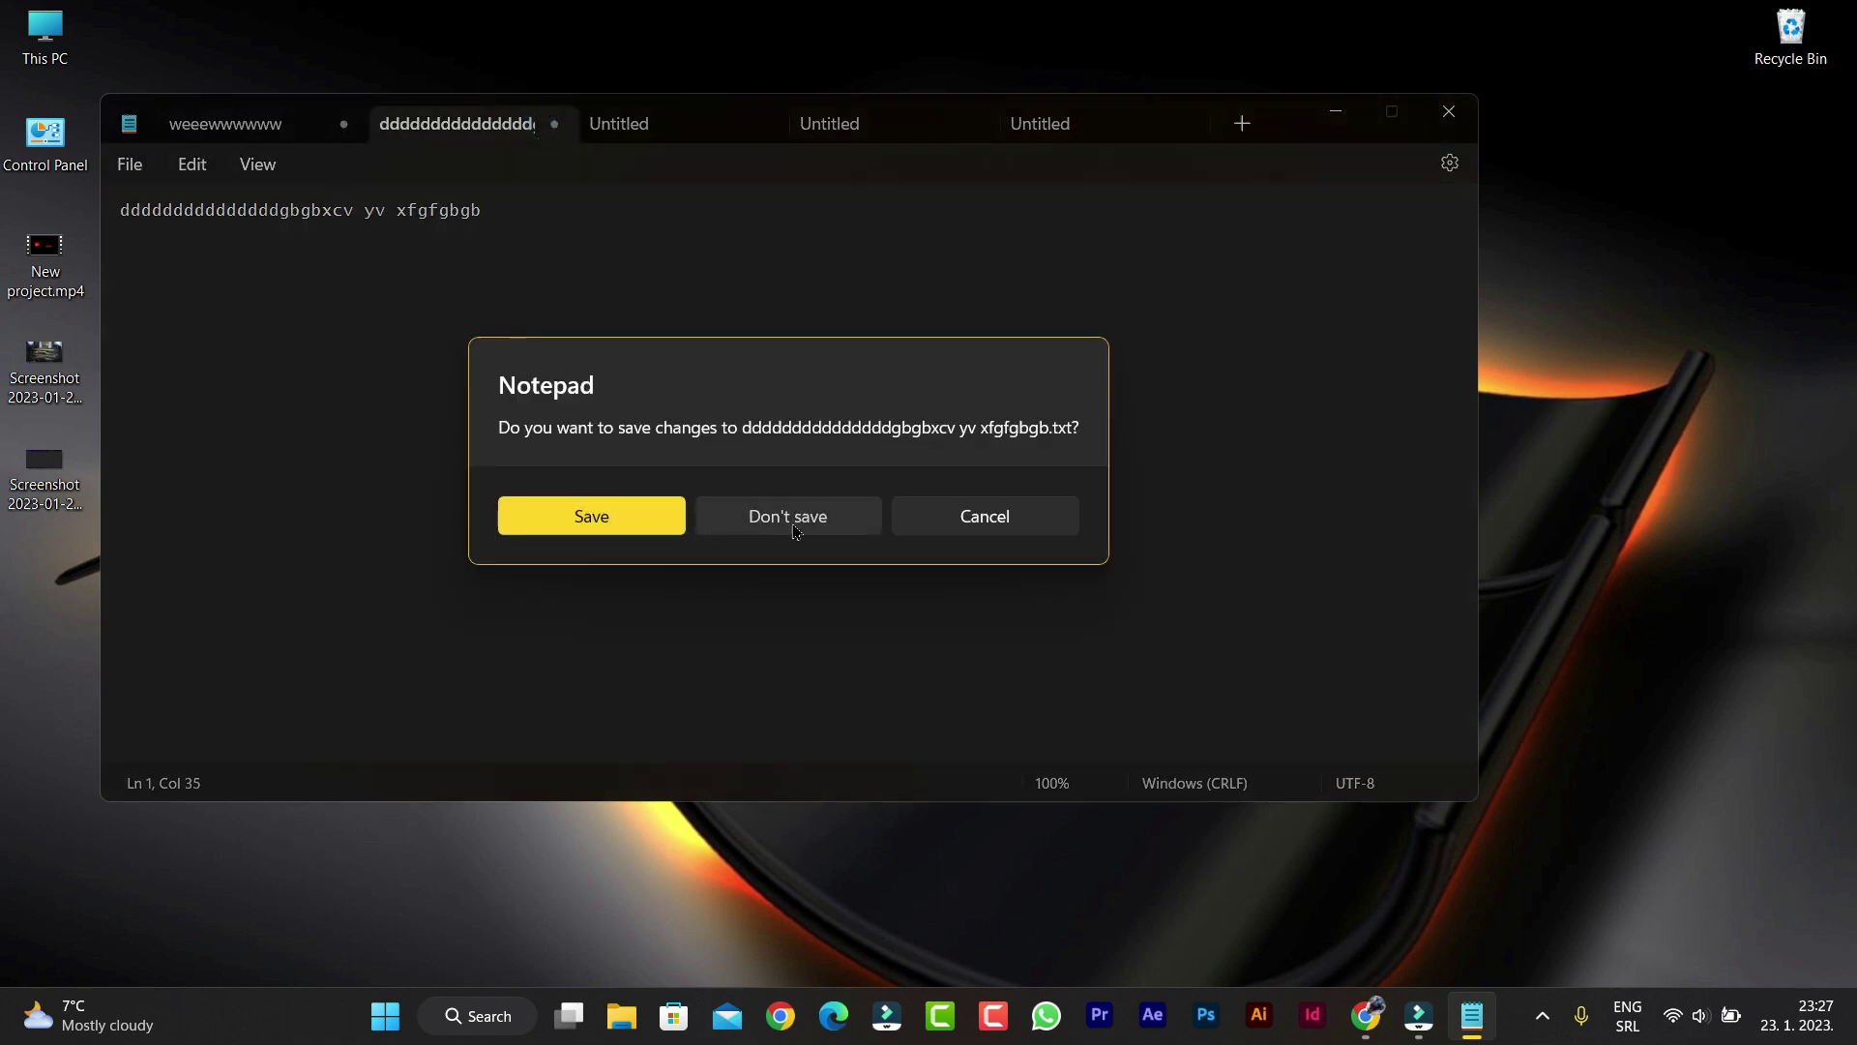
click(792, 530)
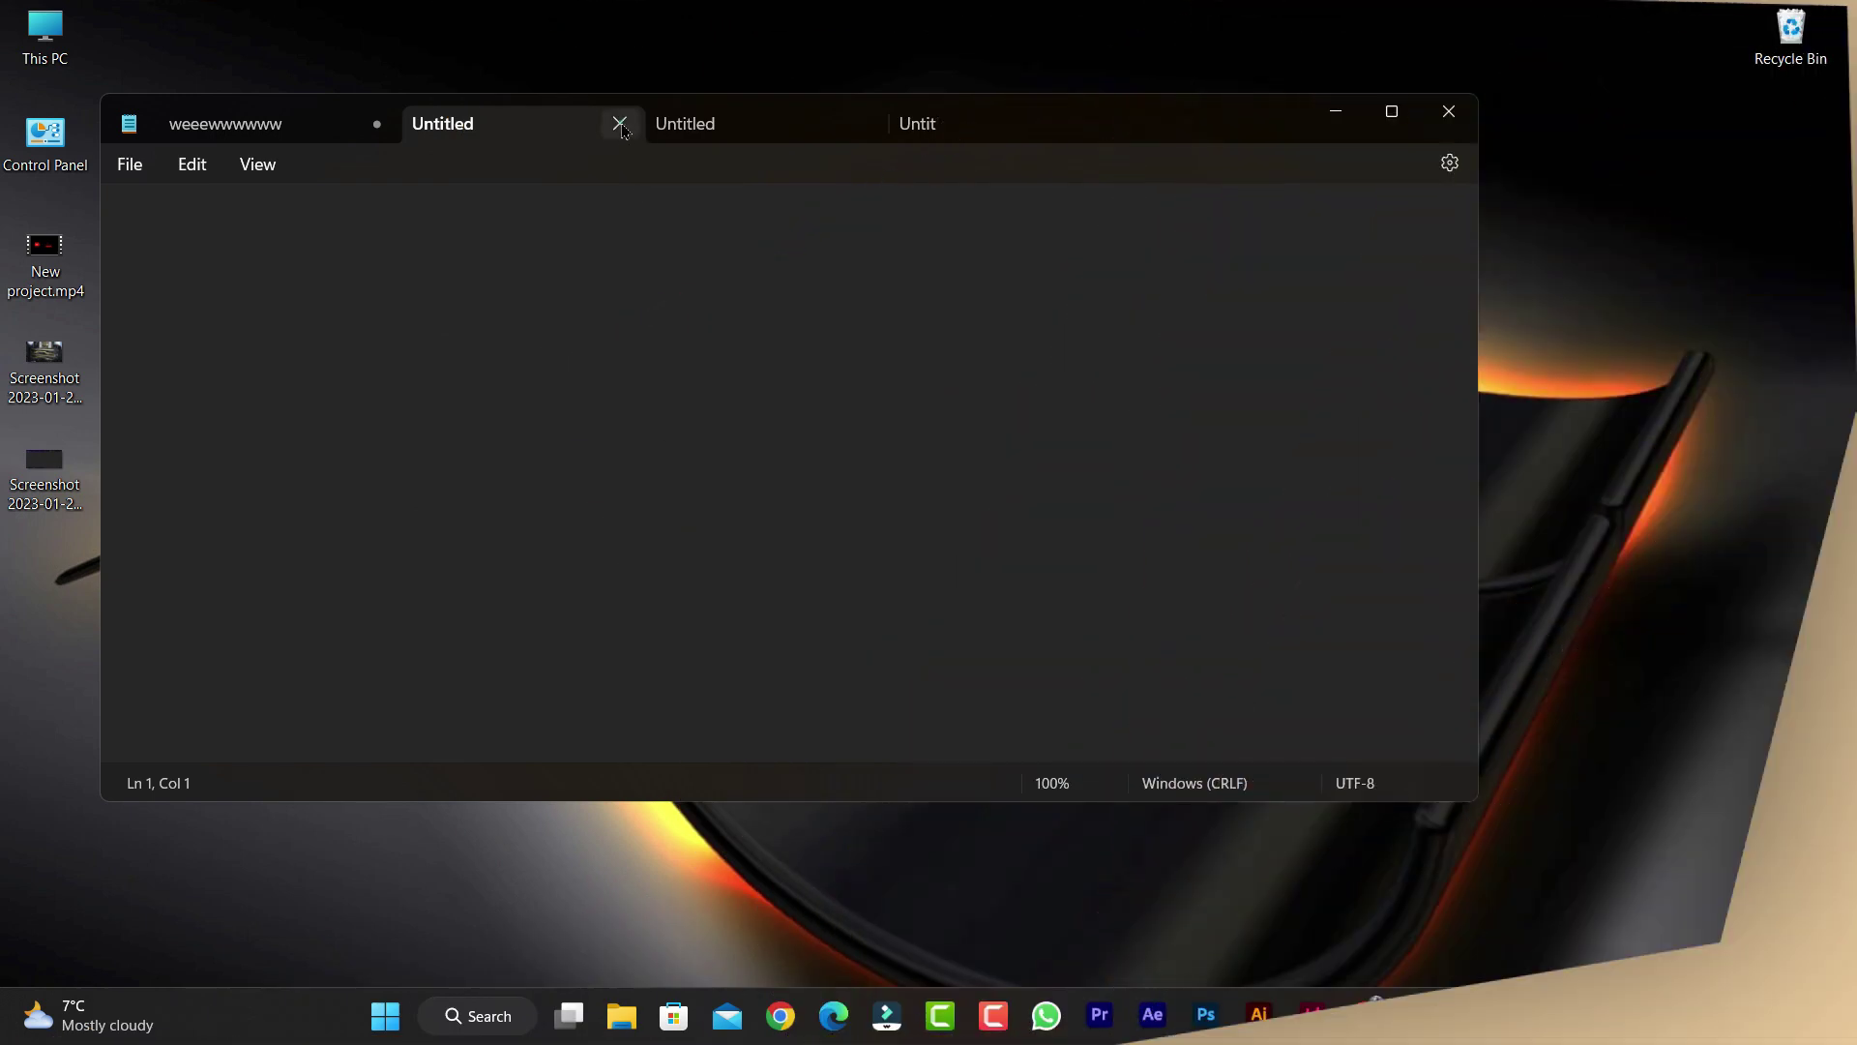
- Close the three empty Untitled tabs, keeping only the first tab open
click(619, 124)
click(619, 124)
click(618, 124)
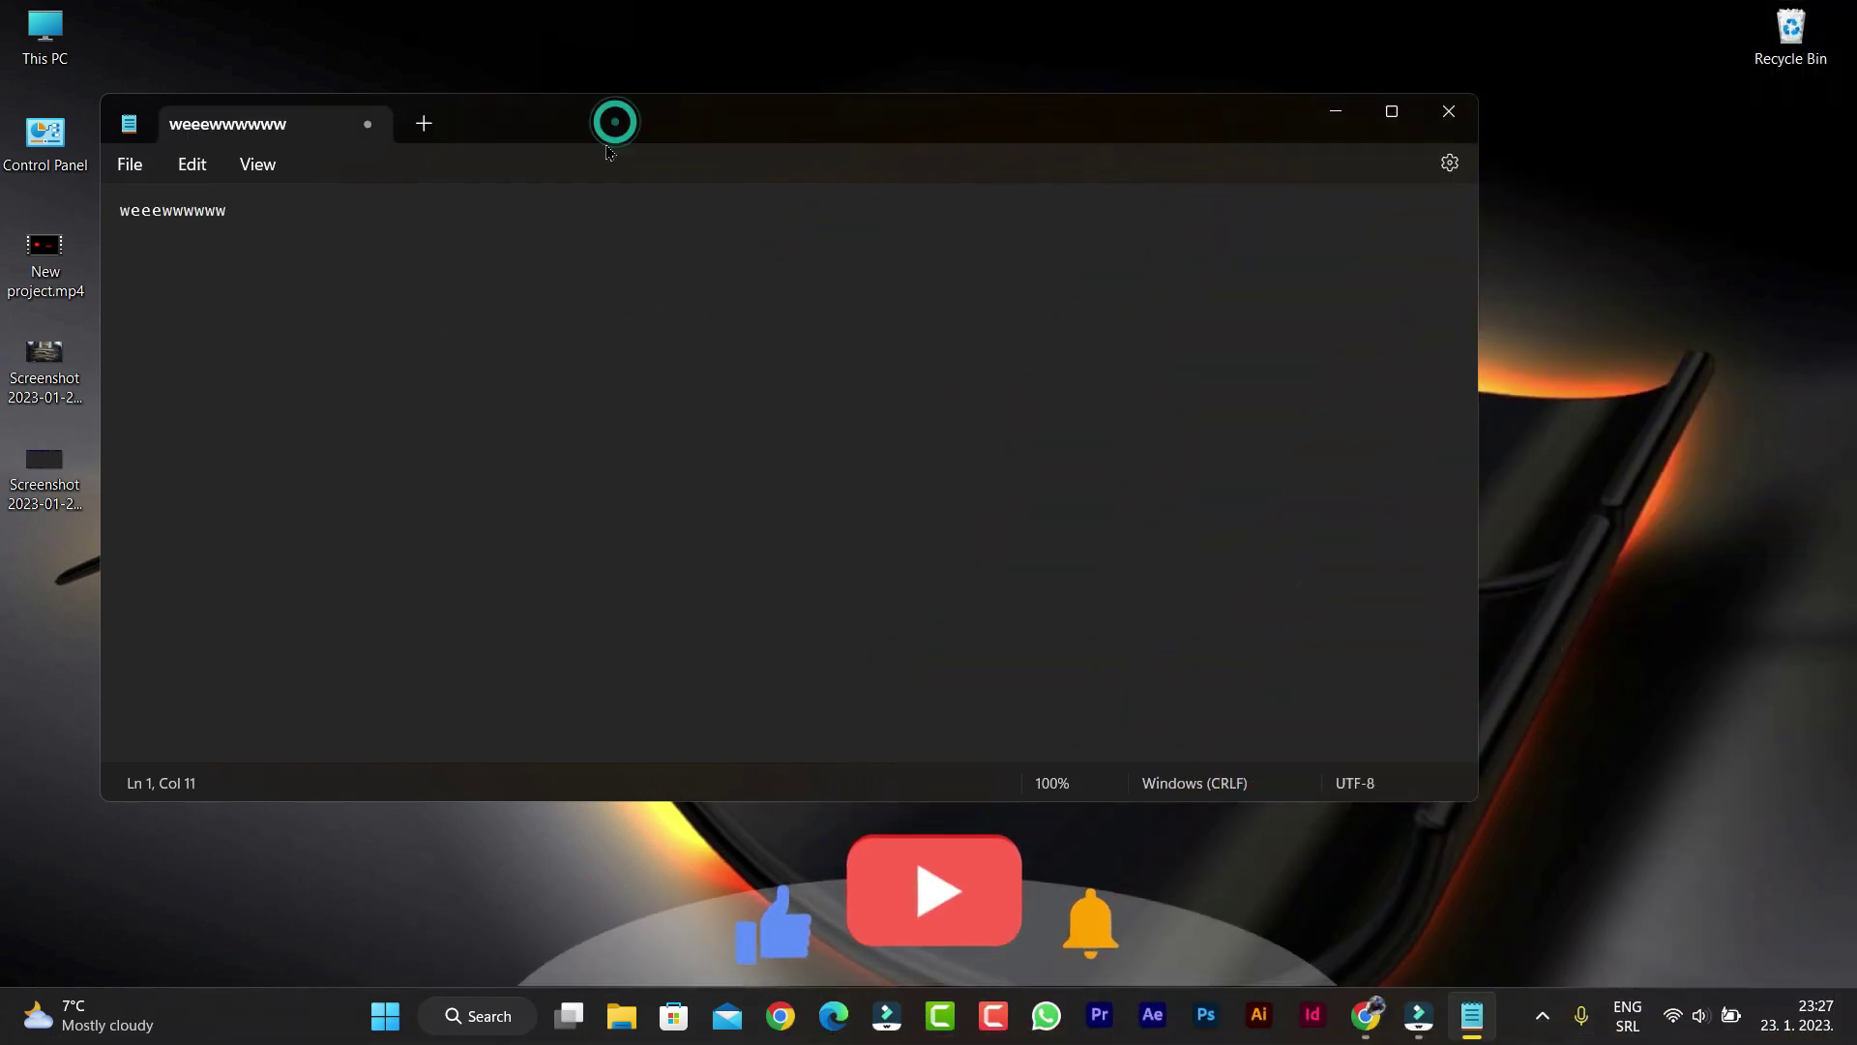
- Delete the text in the remaining tab and close the Notepad window
double_click(286, 211)
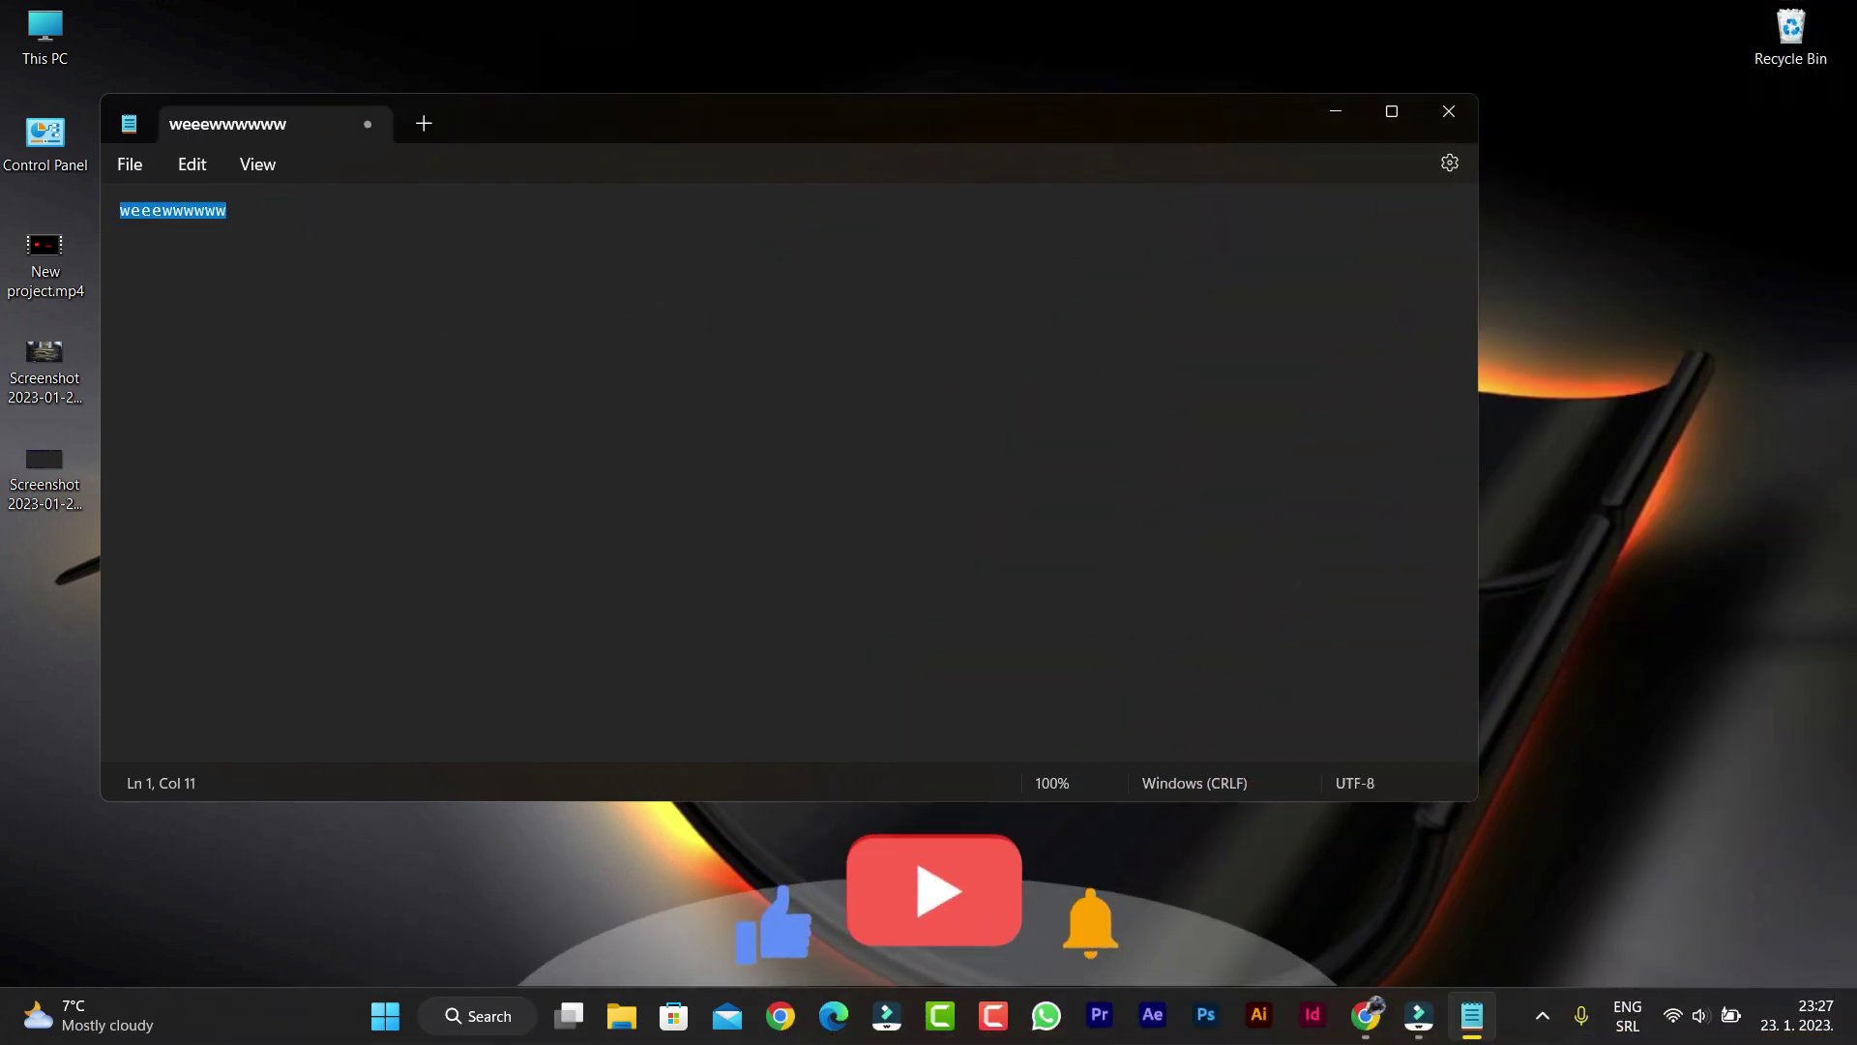
key(BackSpace)
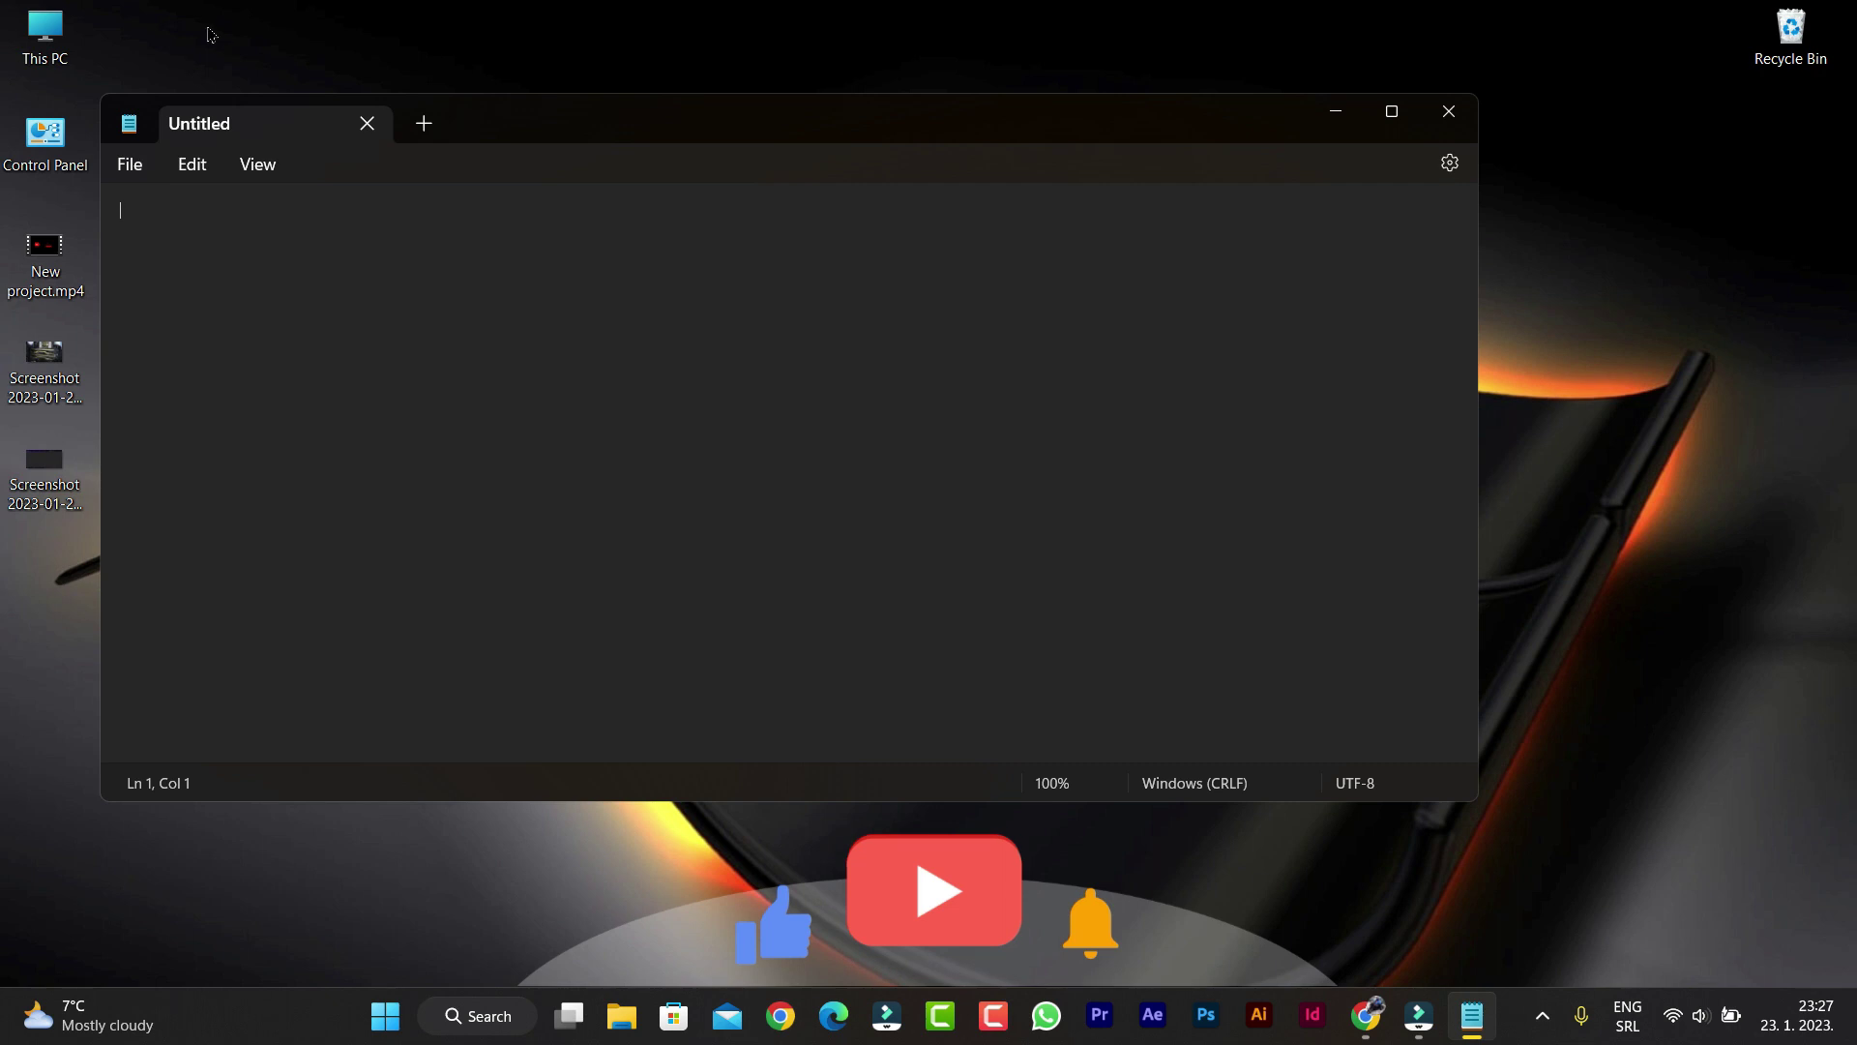
click(1450, 114)
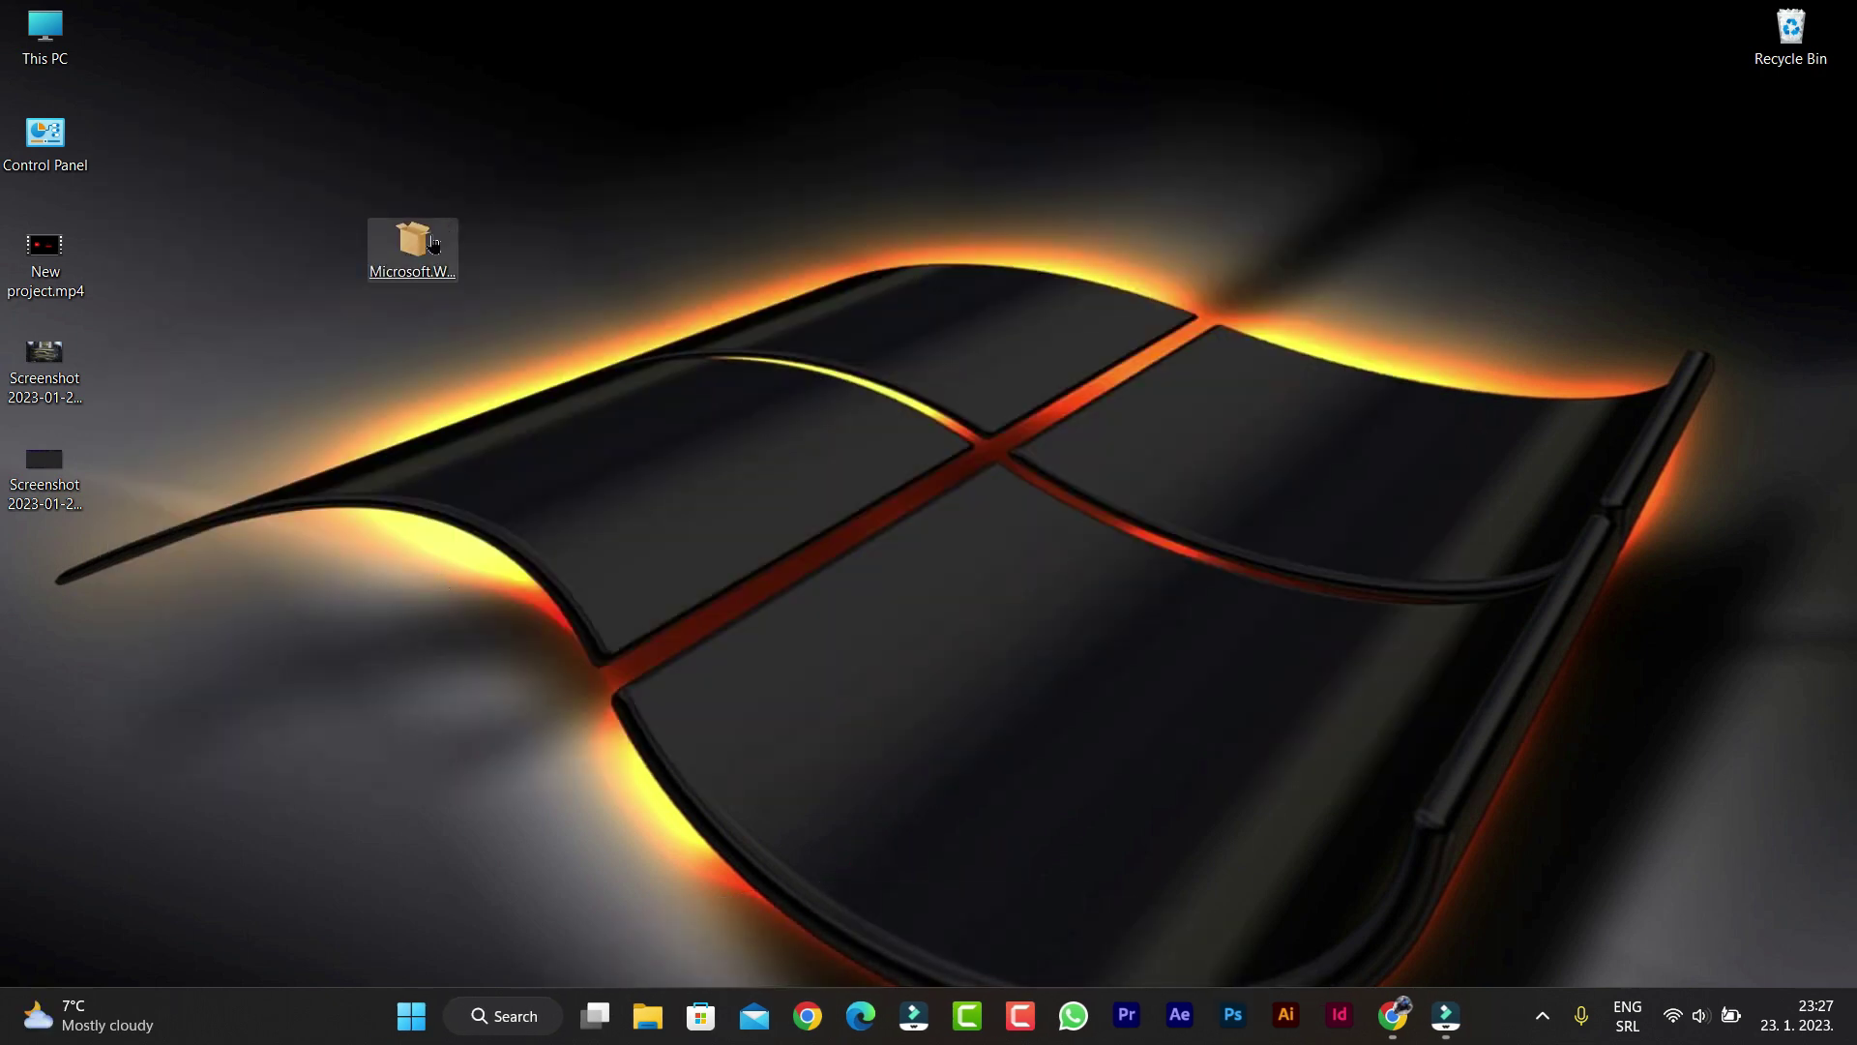